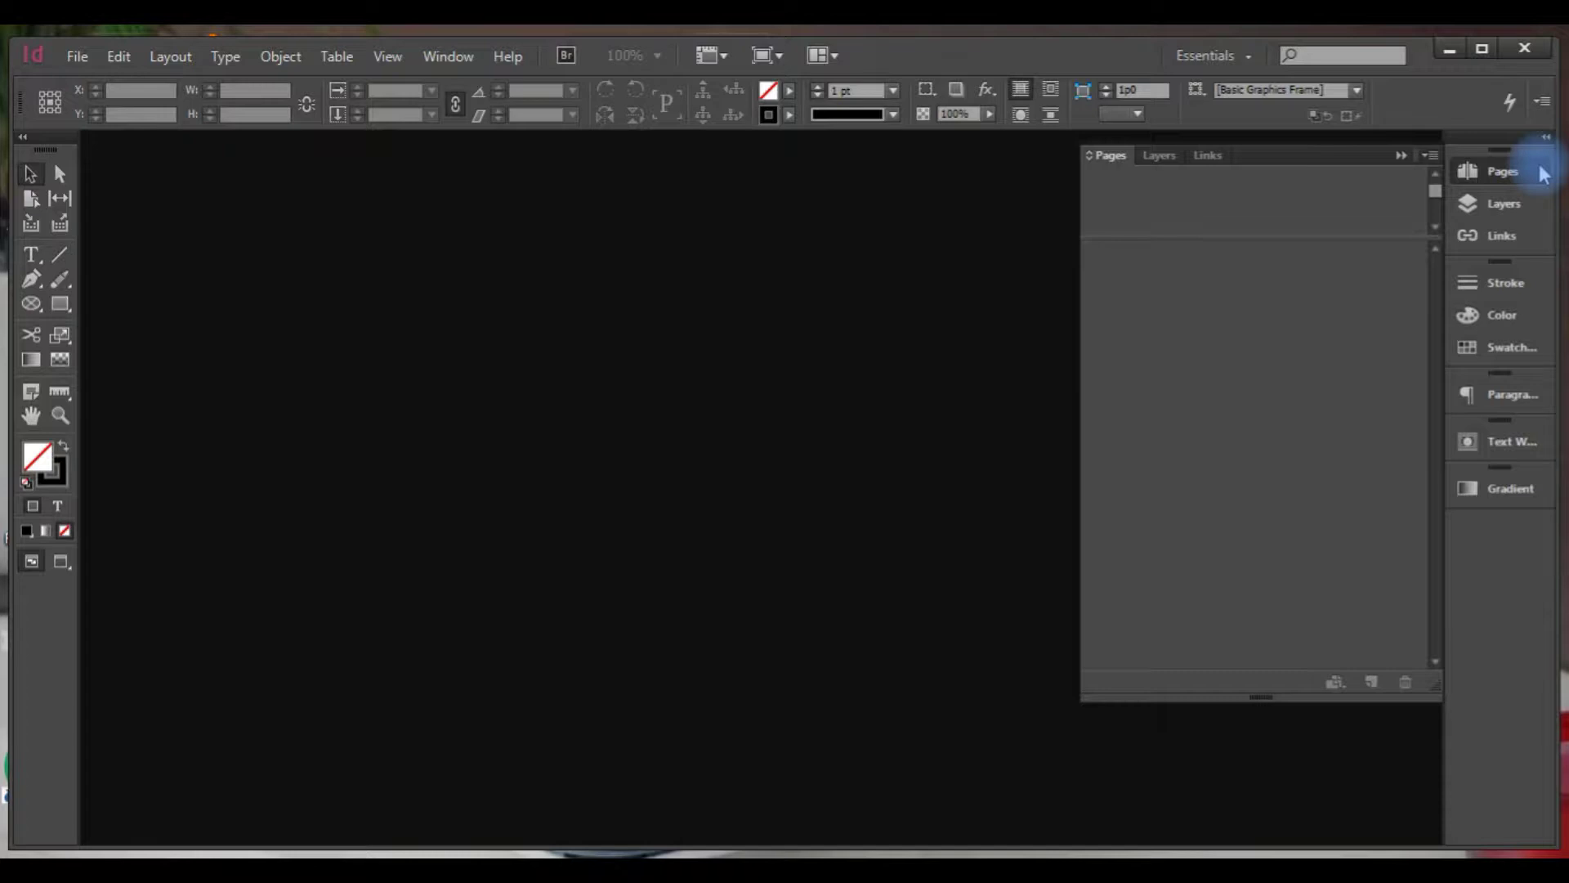
Maximize the application window and create a new blank document with the default settings.
{"action": "left_click", "coordinate": [1545, 172]}
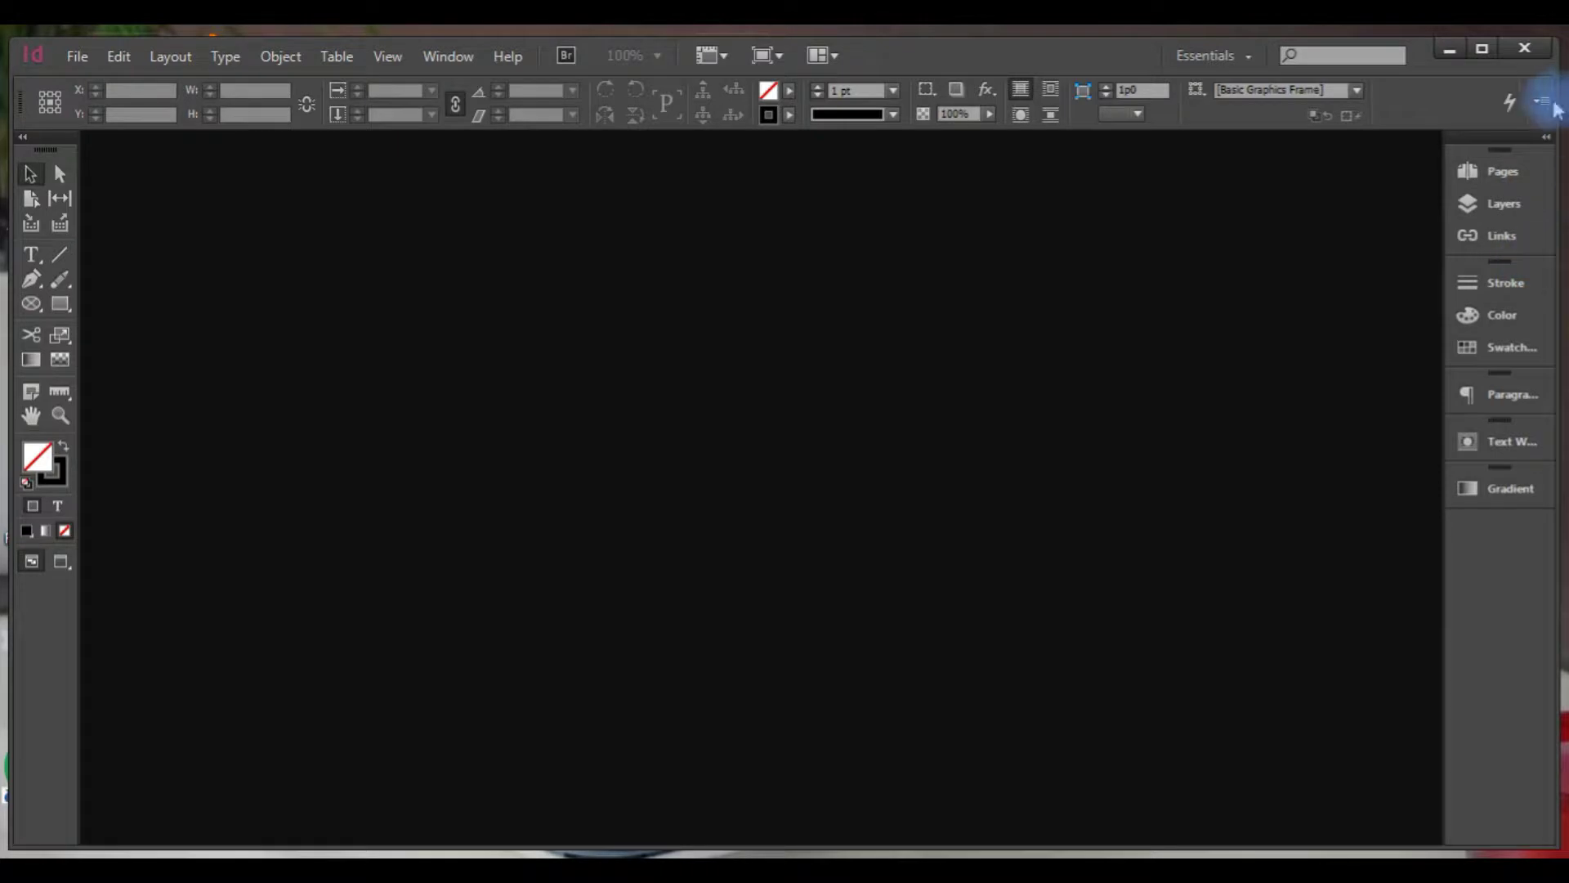
{"action": "left_click", "coordinate": [1482, 48]}
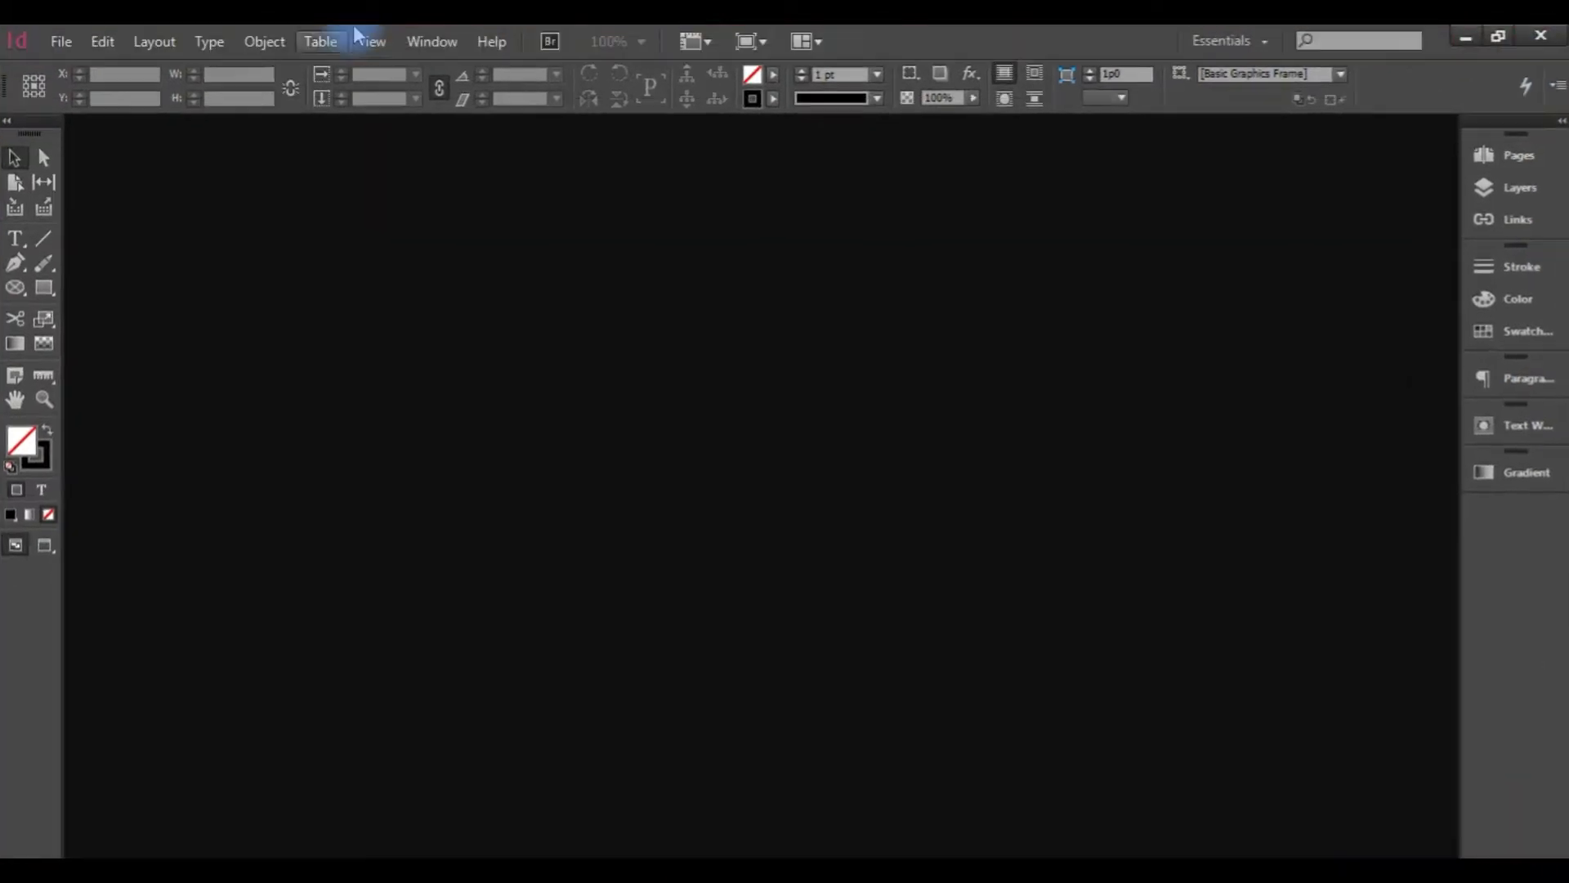
{"action": "left_click", "coordinate": [59, 41]}
{"action": "mouse_move", "coordinate": [241, 78]}
{"action": "left_click", "coordinate": [421, 70]}
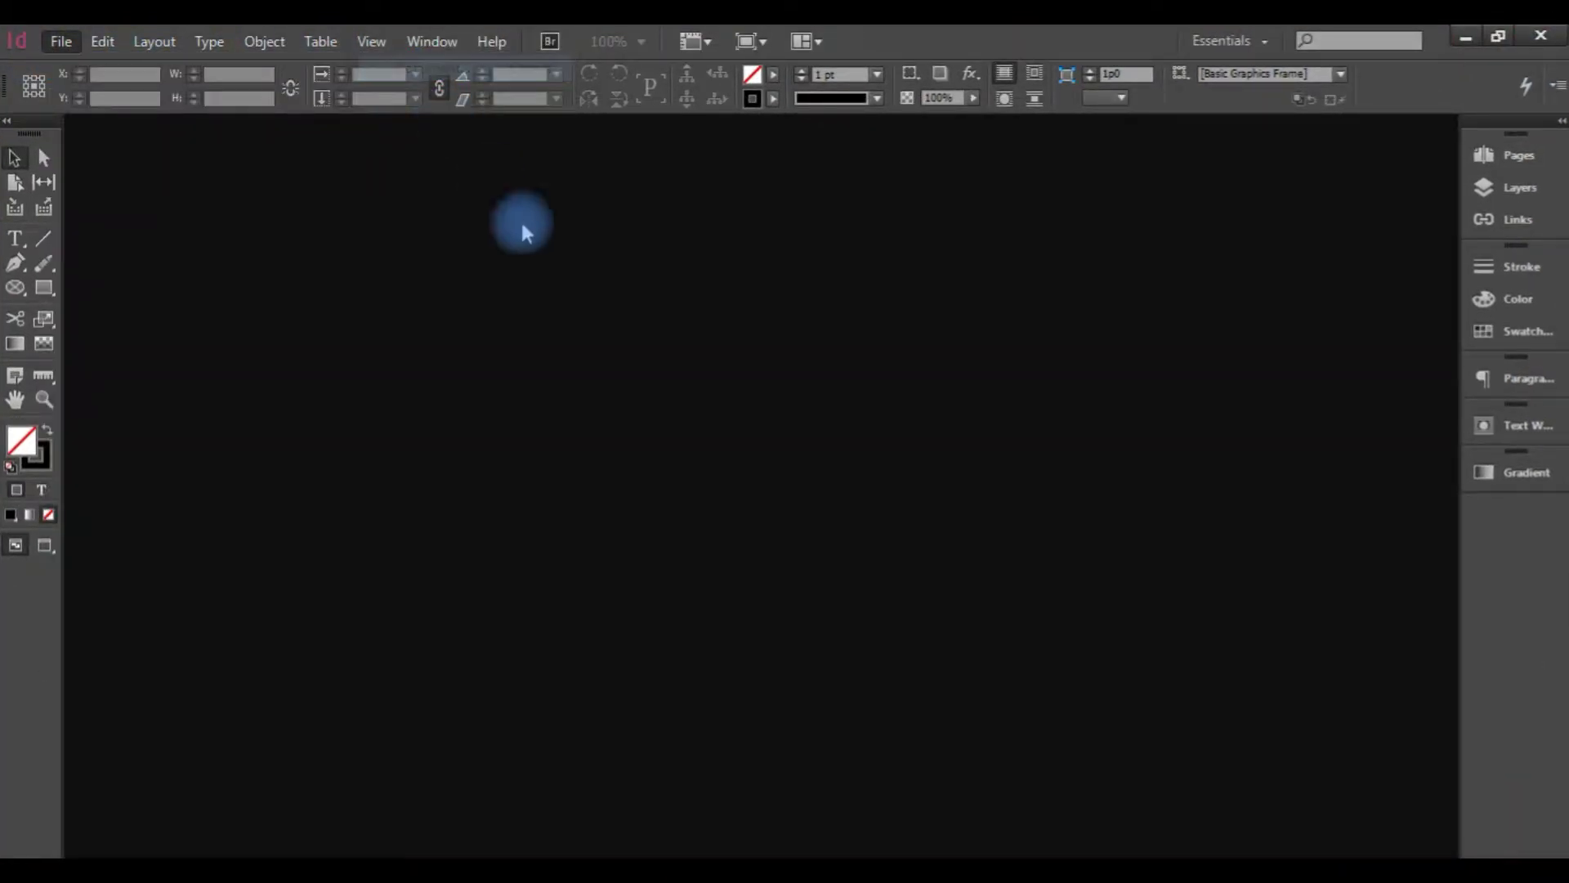
{"action": "left_click", "coordinate": [839, 744]}
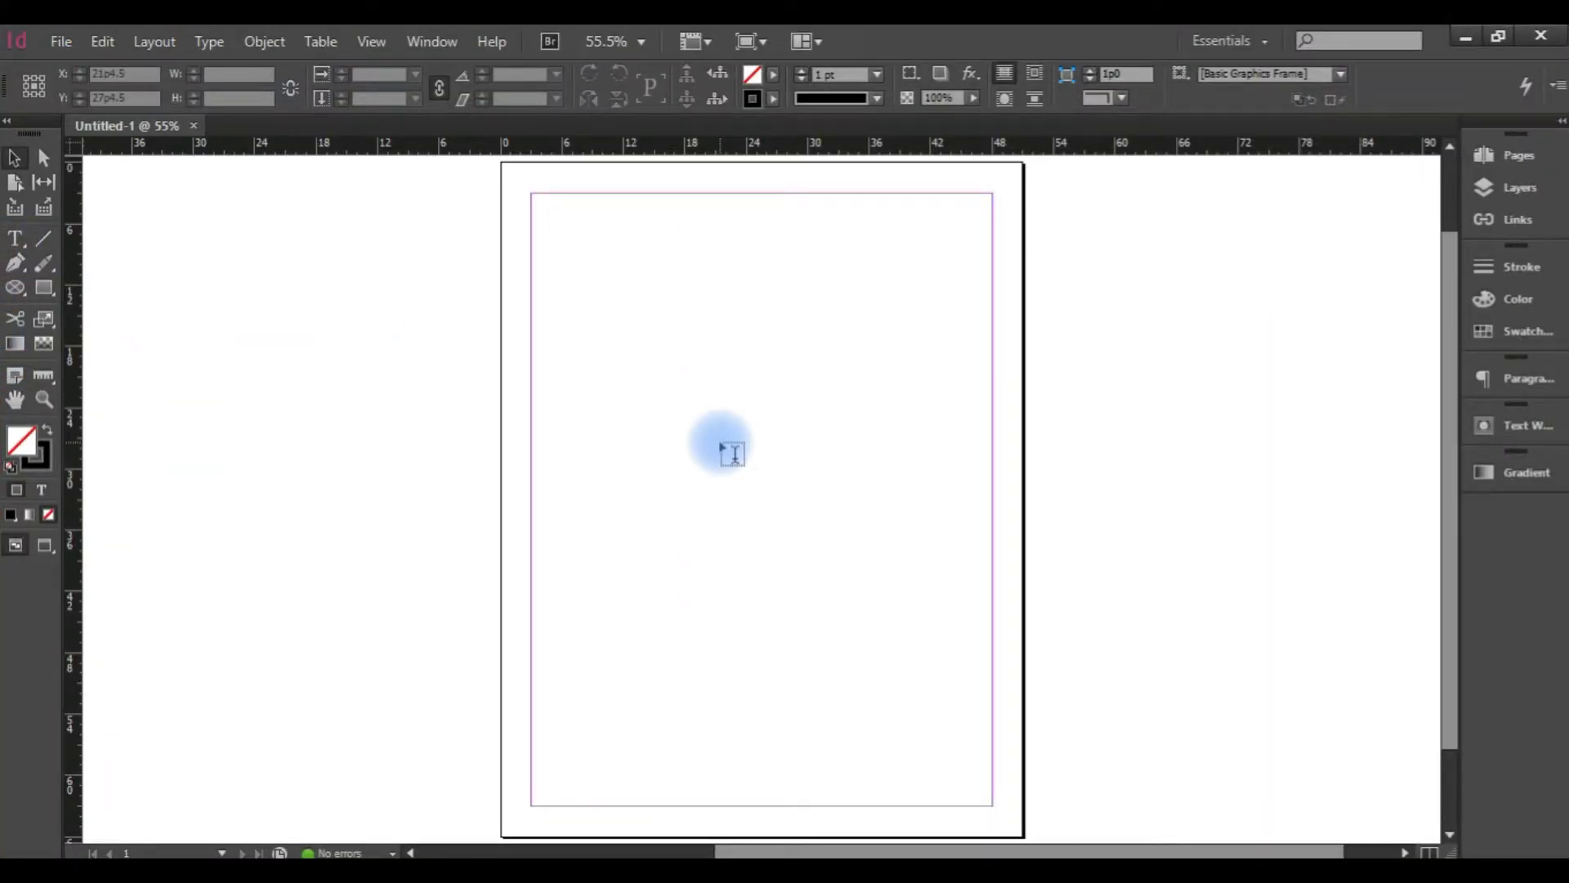
Draw a text frame about 29p3 wide and 7p6 tall near the page's top margin and enter "This is great.".
{"action": "left_click", "coordinate": [15, 238]}
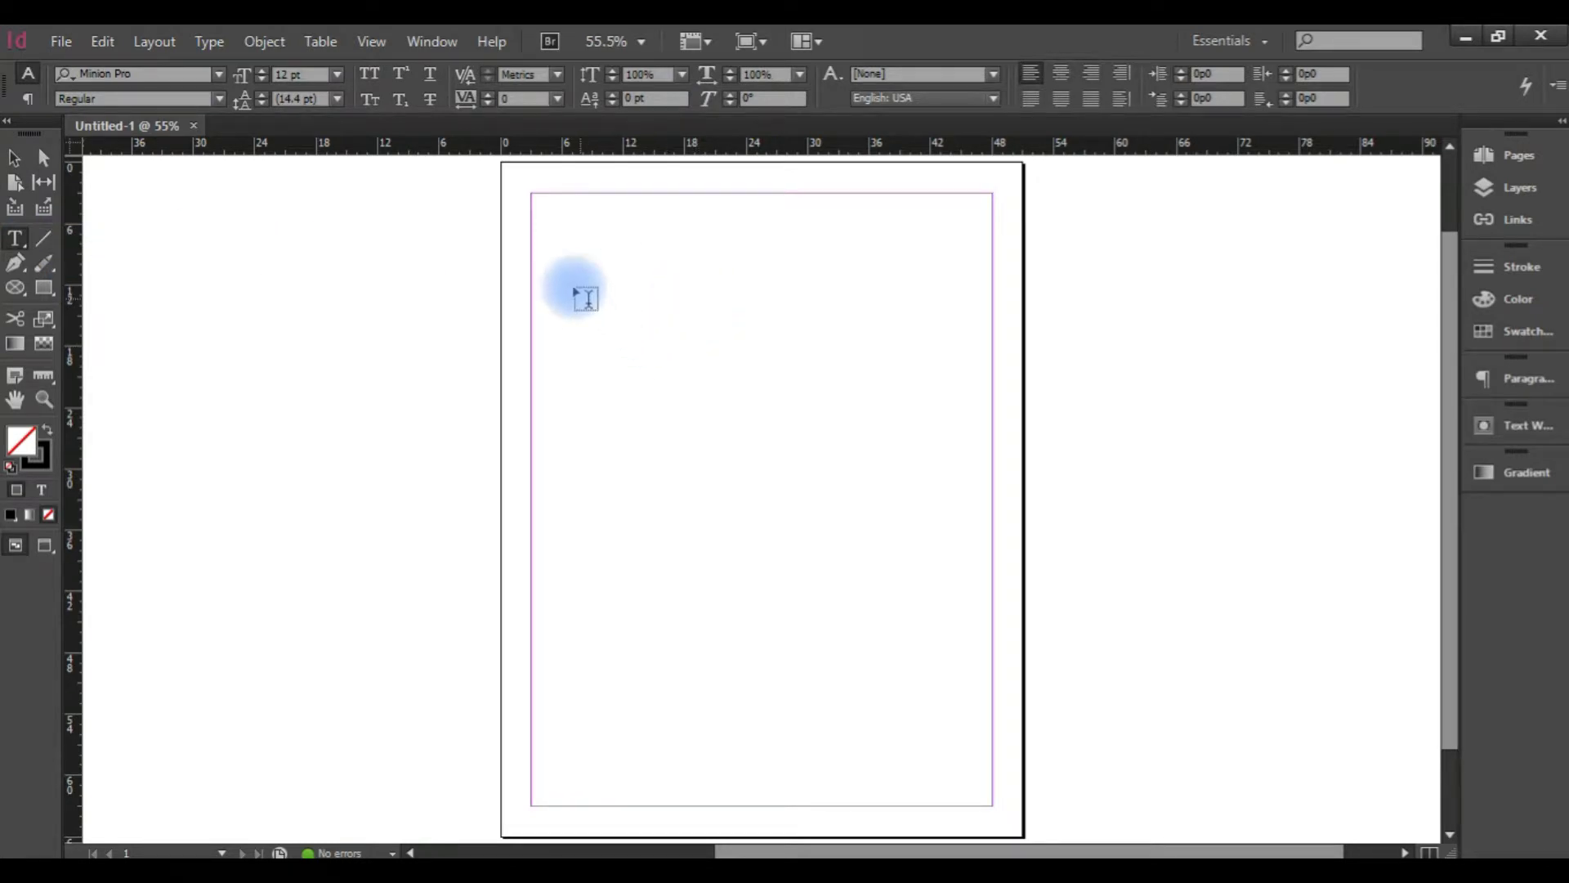
{"action": "left_click_drag", "start_coordinate": [589, 264], "coordinate": [852, 299]}
{"action": "left_click", "coordinate": [699, 262]}
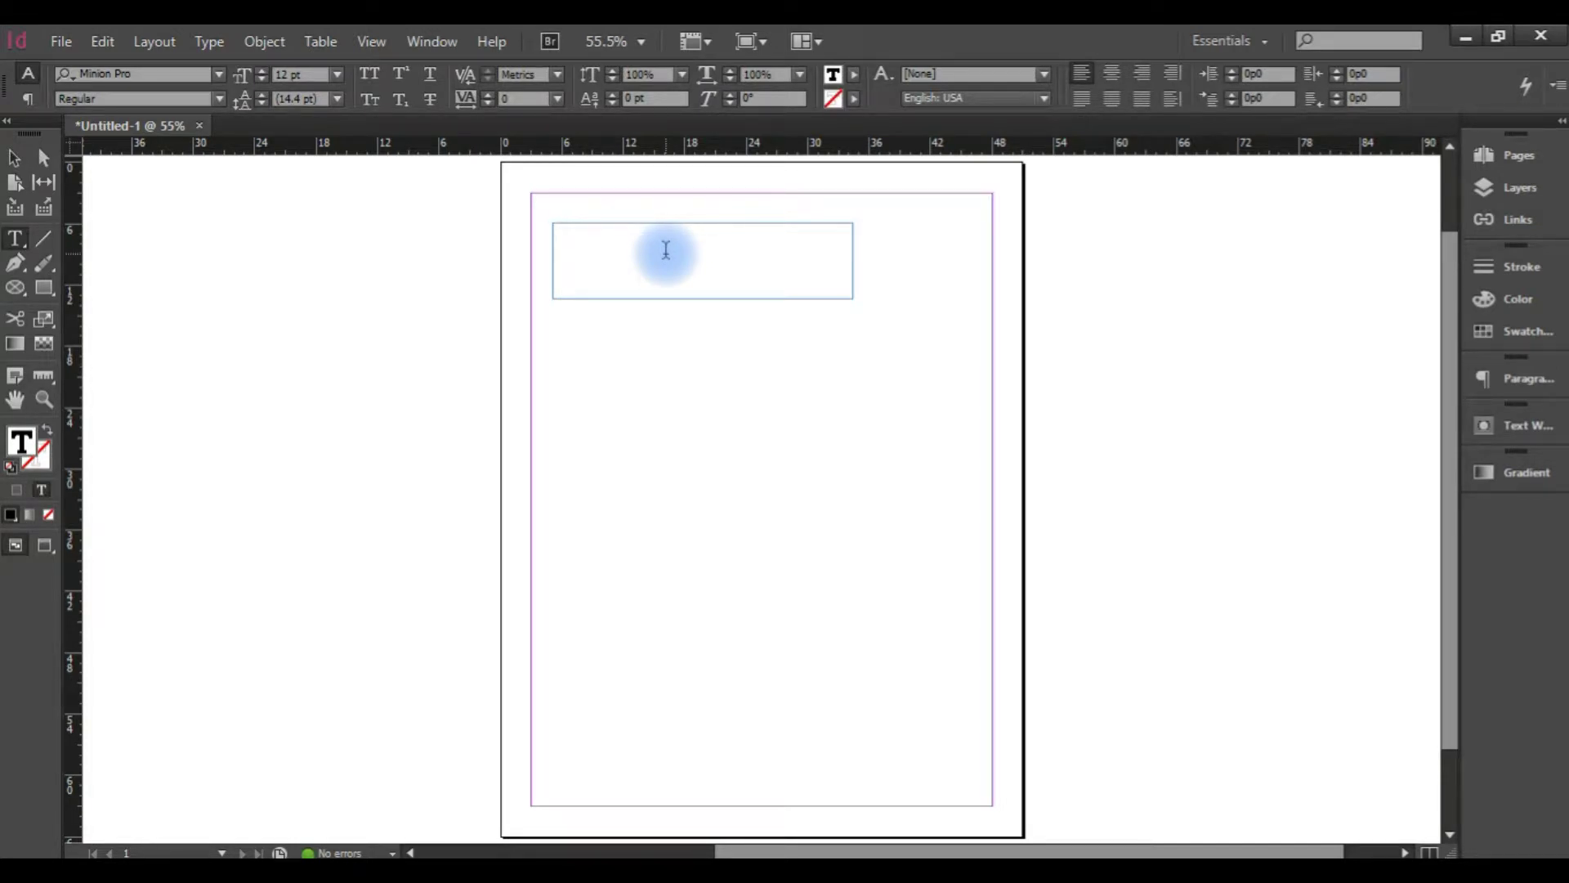
{"action": "type", "text": "This is great"}
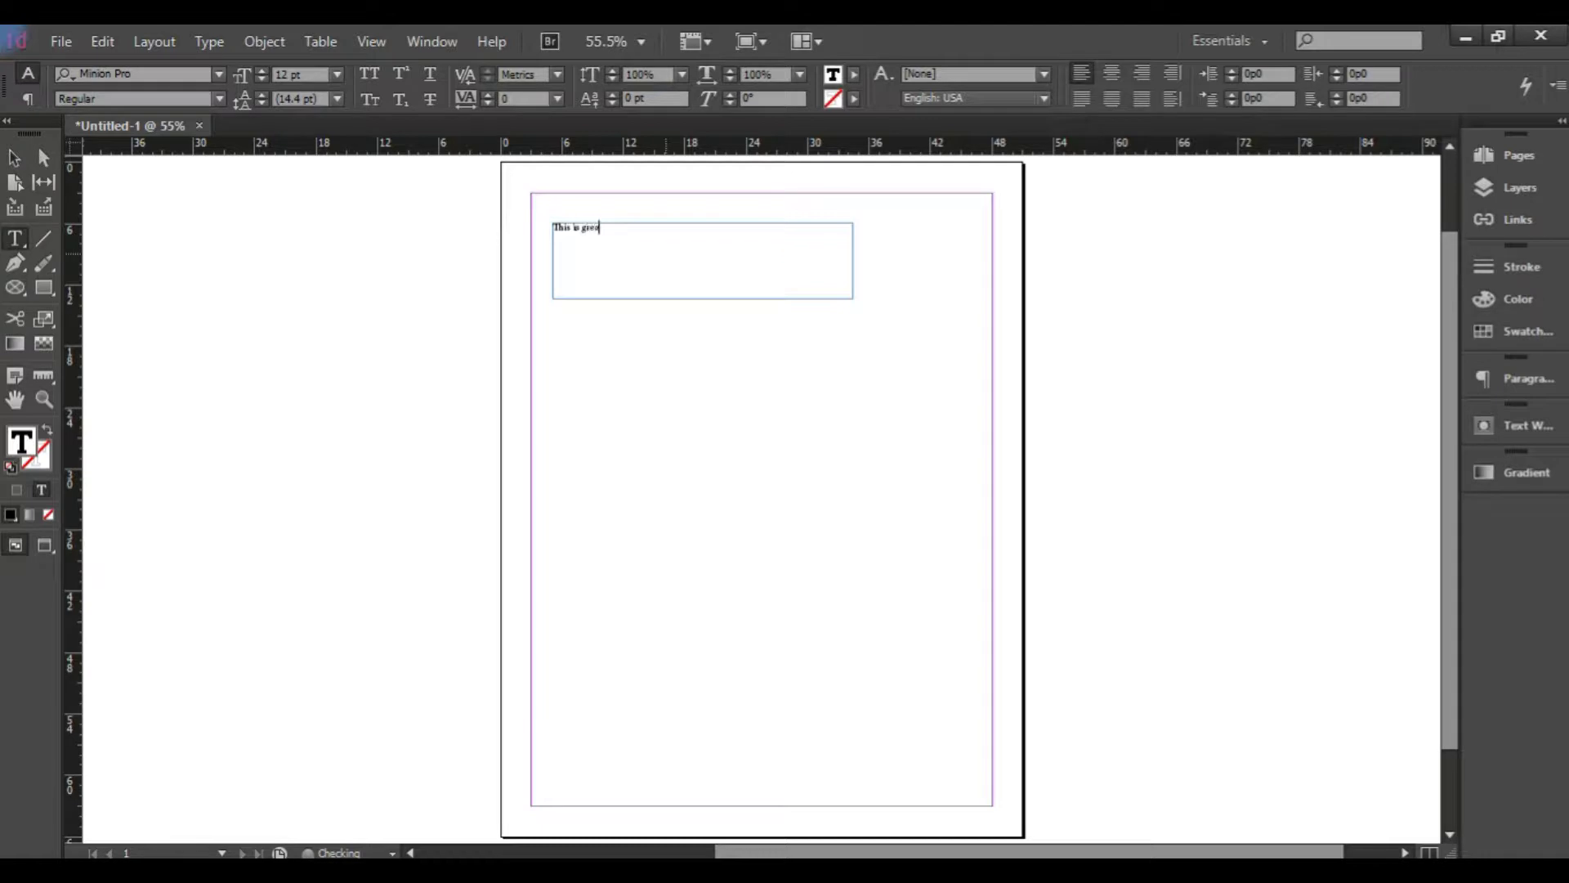
{"action": "type", "text": " to"}
{"action": "key", "text": "BackSpace"}
{"action": "key", "text": "BackSpace"}
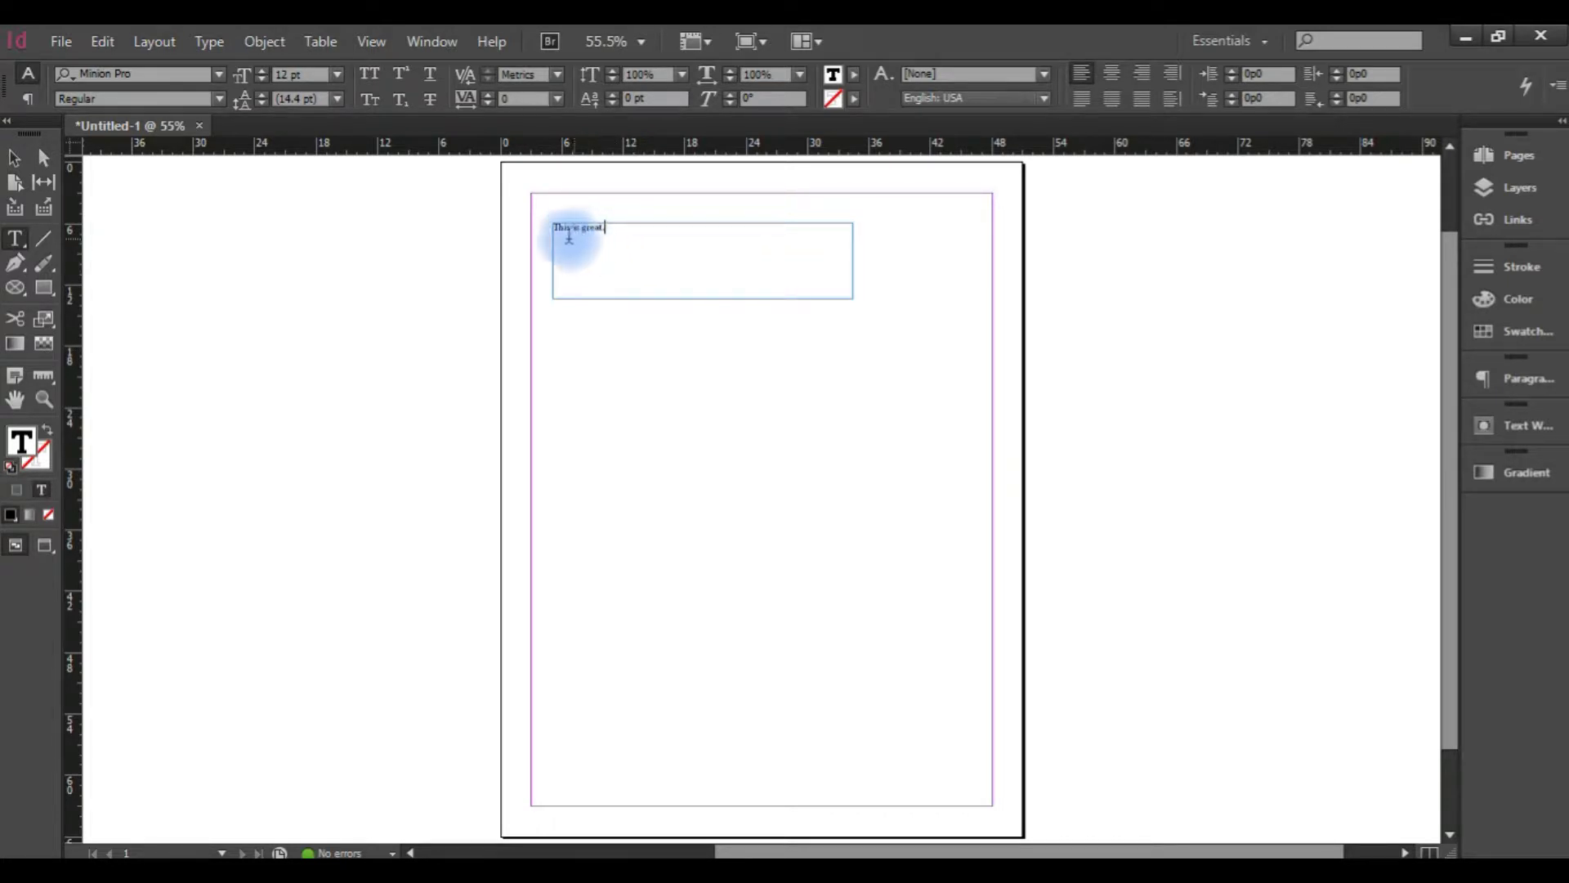
Select the sentence "This is great." and increase its font size to 20 pt.
{"action": "left_click_drag", "start_coordinate": [634, 235], "coordinate": [543, 239]}
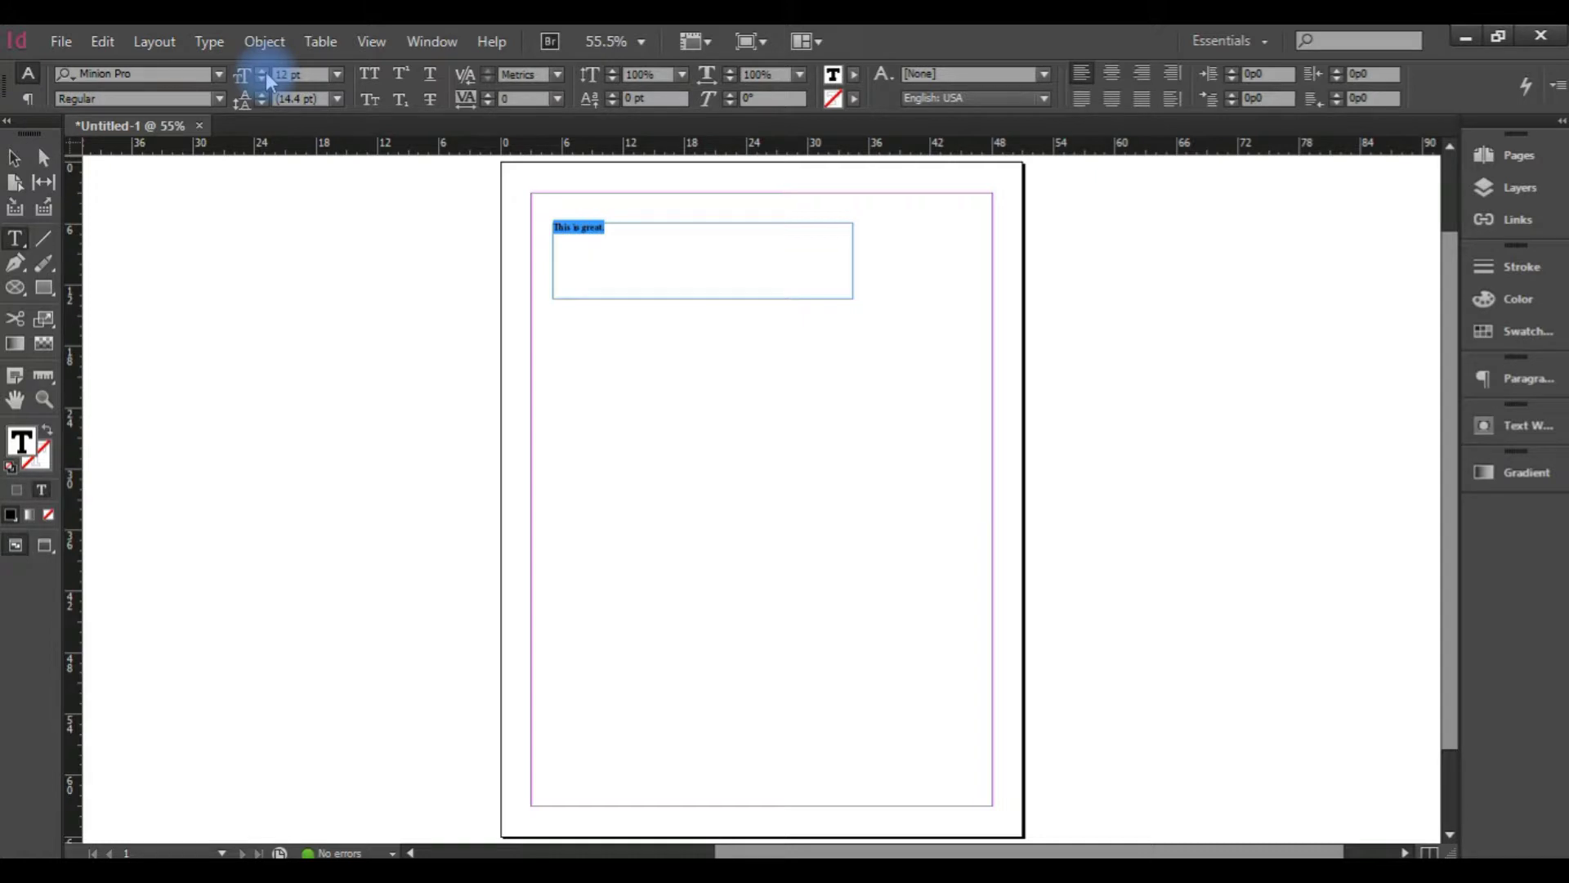
{"action": "left_click", "coordinate": [309, 76]}
{"action": "key", "text": "Up"}
{"action": "key", "text": "Up"}
{"action": "key", "text": "Up"}
{"action": "key", "text": "Up"}
{"action": "key", "text": "Up"}
{"action": "key", "text": "Up"}
{"action": "key", "text": "Up"}
{"action": "key", "text": "Up"}
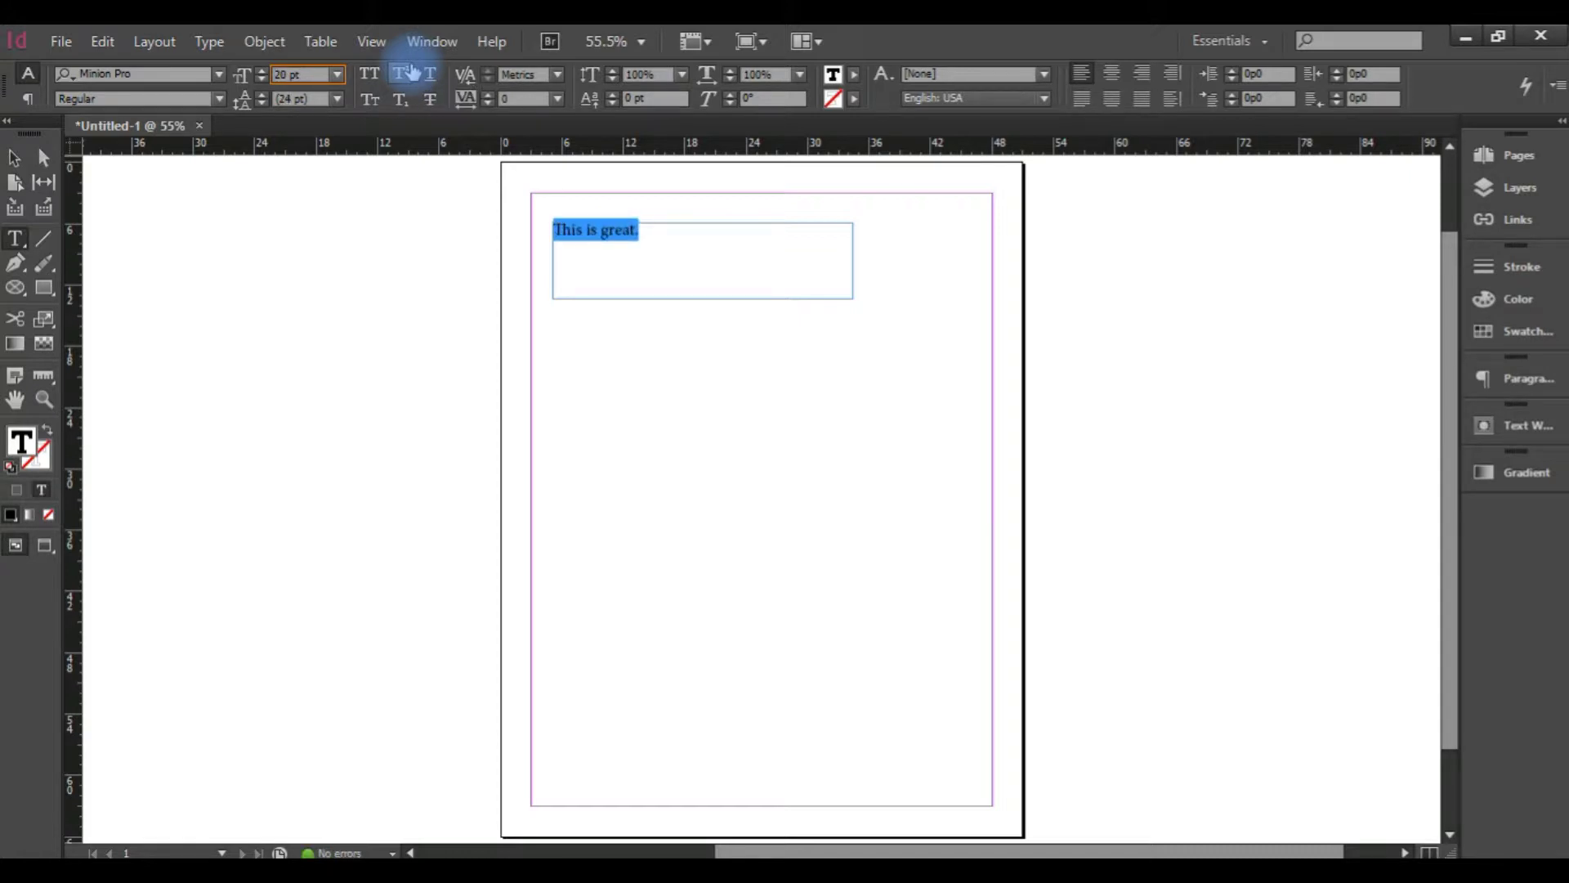
Try larger and smaller font sizes on the selected sentence, ending at 10 pt.
{"action": "key", "text": "Up"}
{"action": "key", "text": "Up"}
{"action": "key", "text": "Up"}
{"action": "key", "text": "Up"}
{"action": "key", "text": "Up"}
{"action": "key", "text": "Up"}
{"action": "key", "text": "Up"}
{"action": "key", "text": "Down"}
{"action": "key", "text": "Down"}
{"action": "key", "text": "Down"}
{"action": "key", "text": "Down"}
{"action": "key", "text": "Down"}
{"action": "key", "text": "Down"}
{"action": "key", "text": "Down"}
{"action": "key", "text": "Down"}
{"action": "key", "text": "Down"}
{"action": "key", "text": "Down"}
{"action": "key", "text": "Down"}
{"action": "key", "text": "Down"}
{"action": "key", "text": "Down"}
{"action": "key", "text": "Down"}
{"action": "key", "text": "Down"}
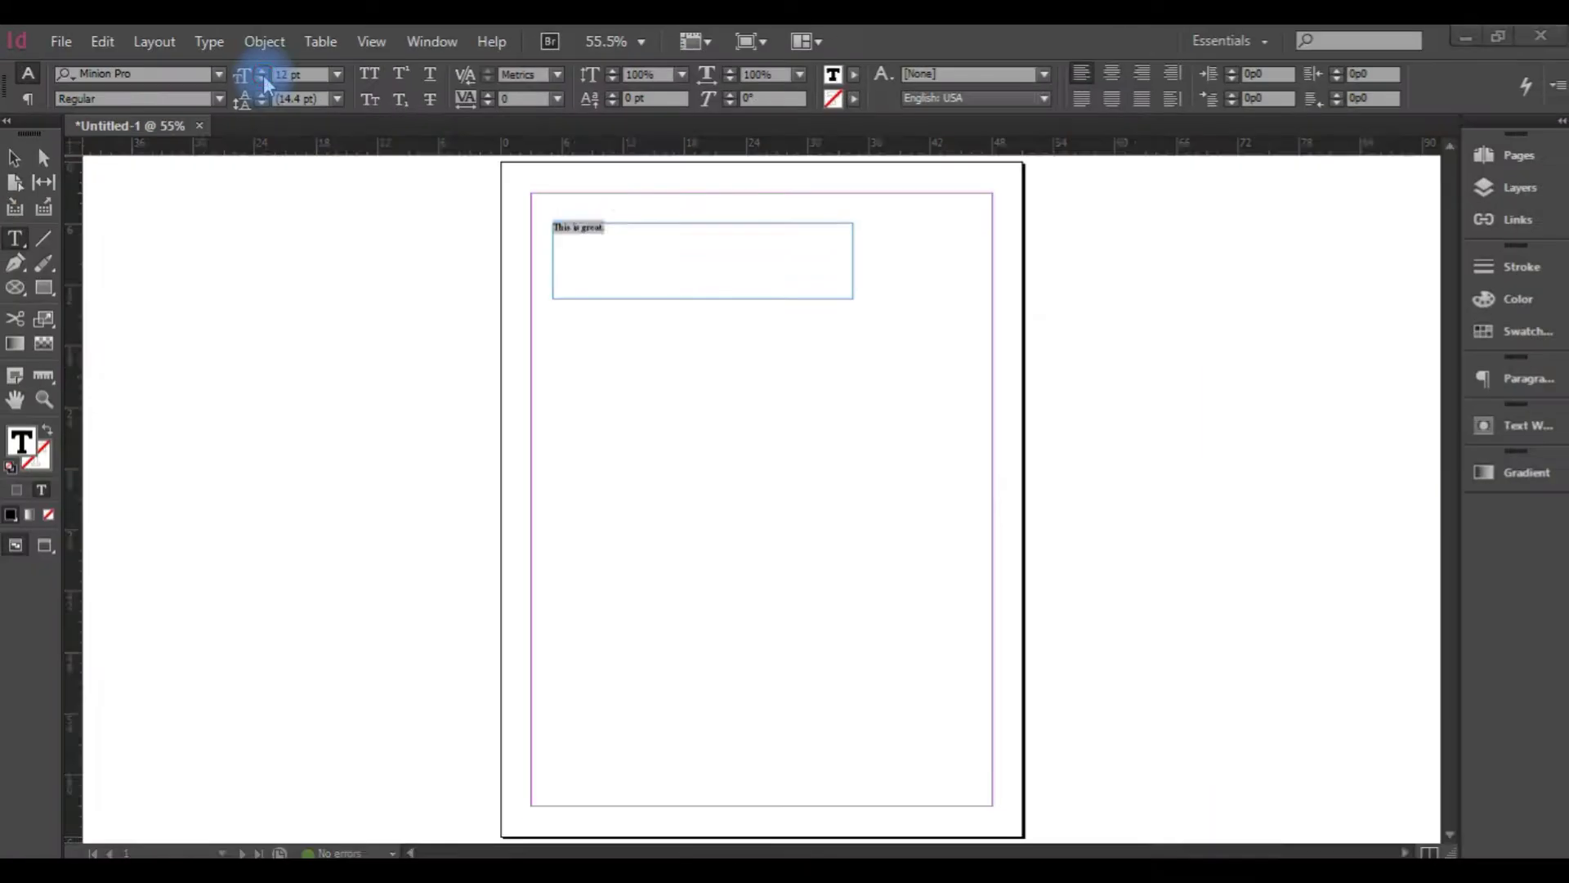
{"action": "left_click", "coordinate": [263, 77]}
{"action": "left_click", "coordinate": [263, 77]}
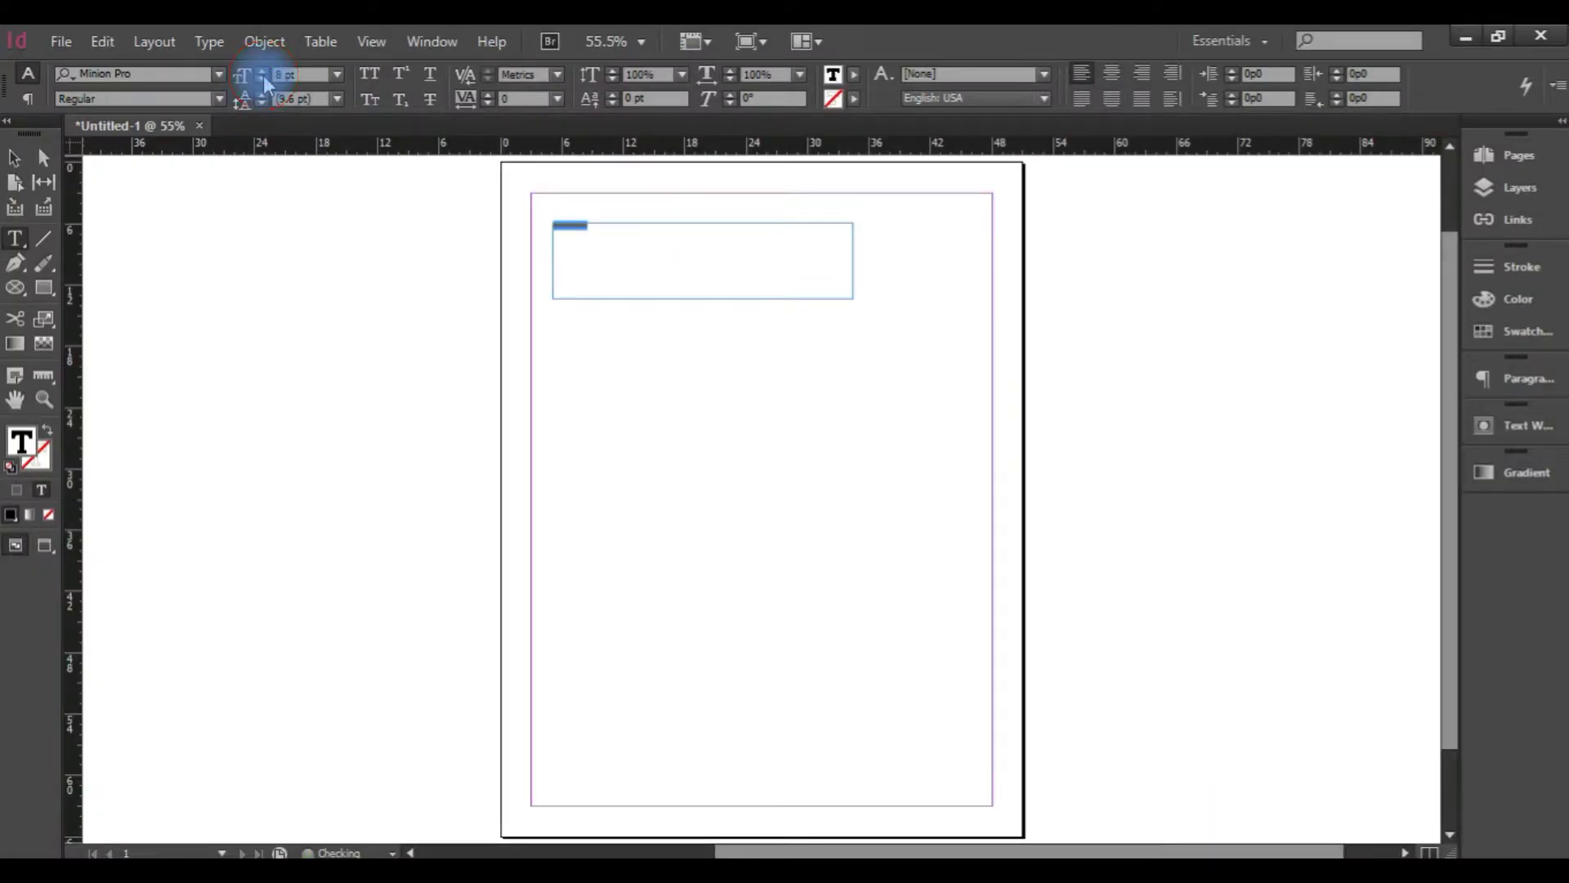
{"action": "left_click", "coordinate": [263, 77]}
{"action": "left_click", "coordinate": [262, 70]}
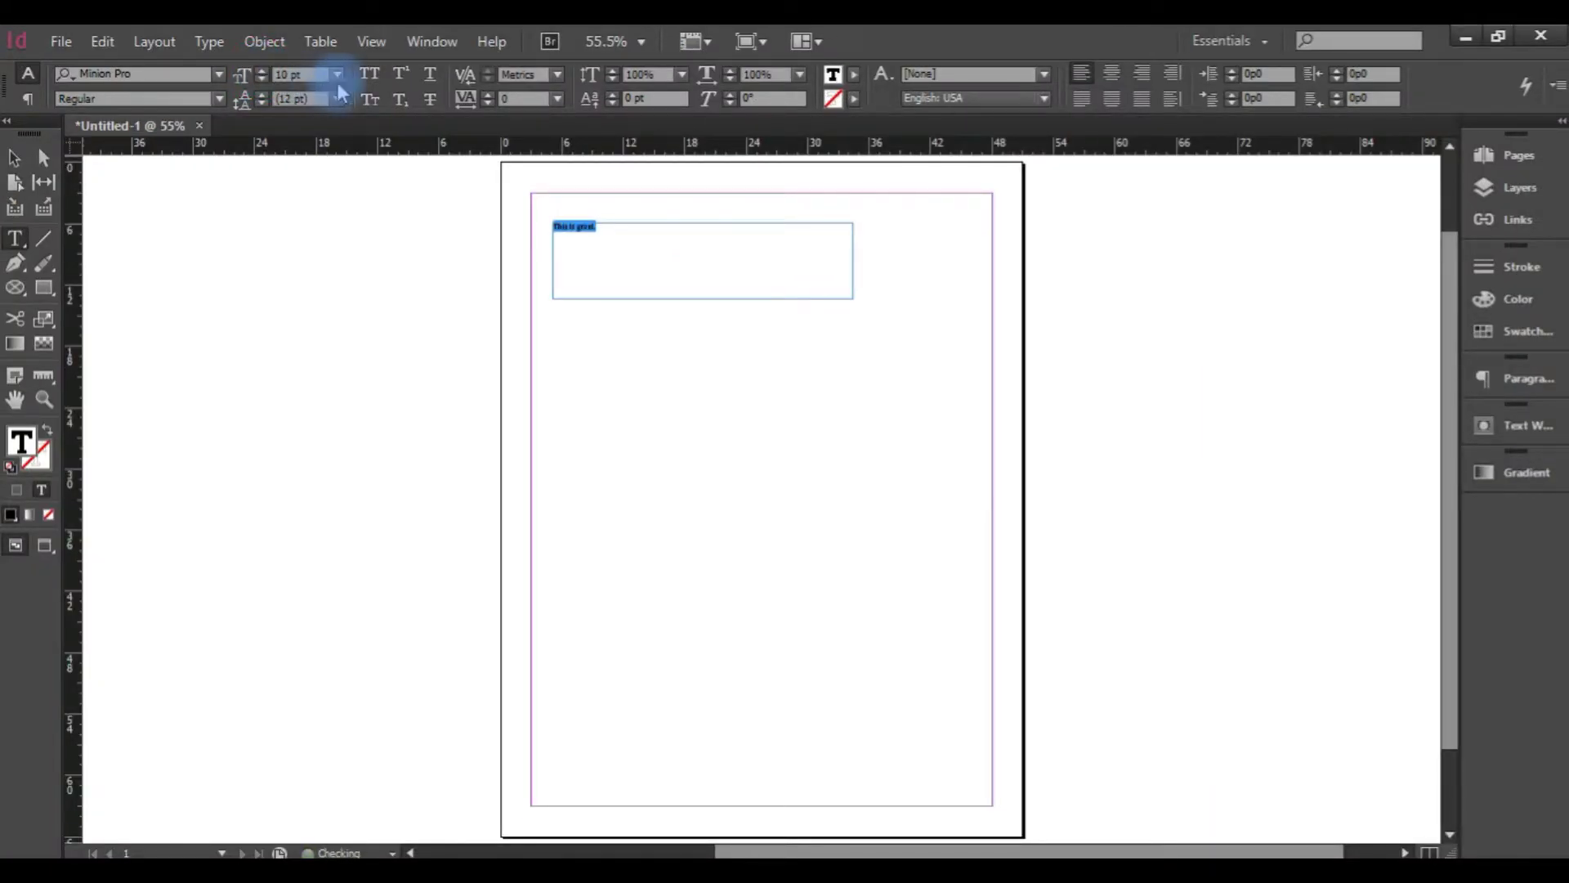
Set the font size of the selected sentence to the 48 pt preset.
{"action": "left_click", "coordinate": [337, 74]}
{"action": "left_click", "coordinate": [324, 379]}
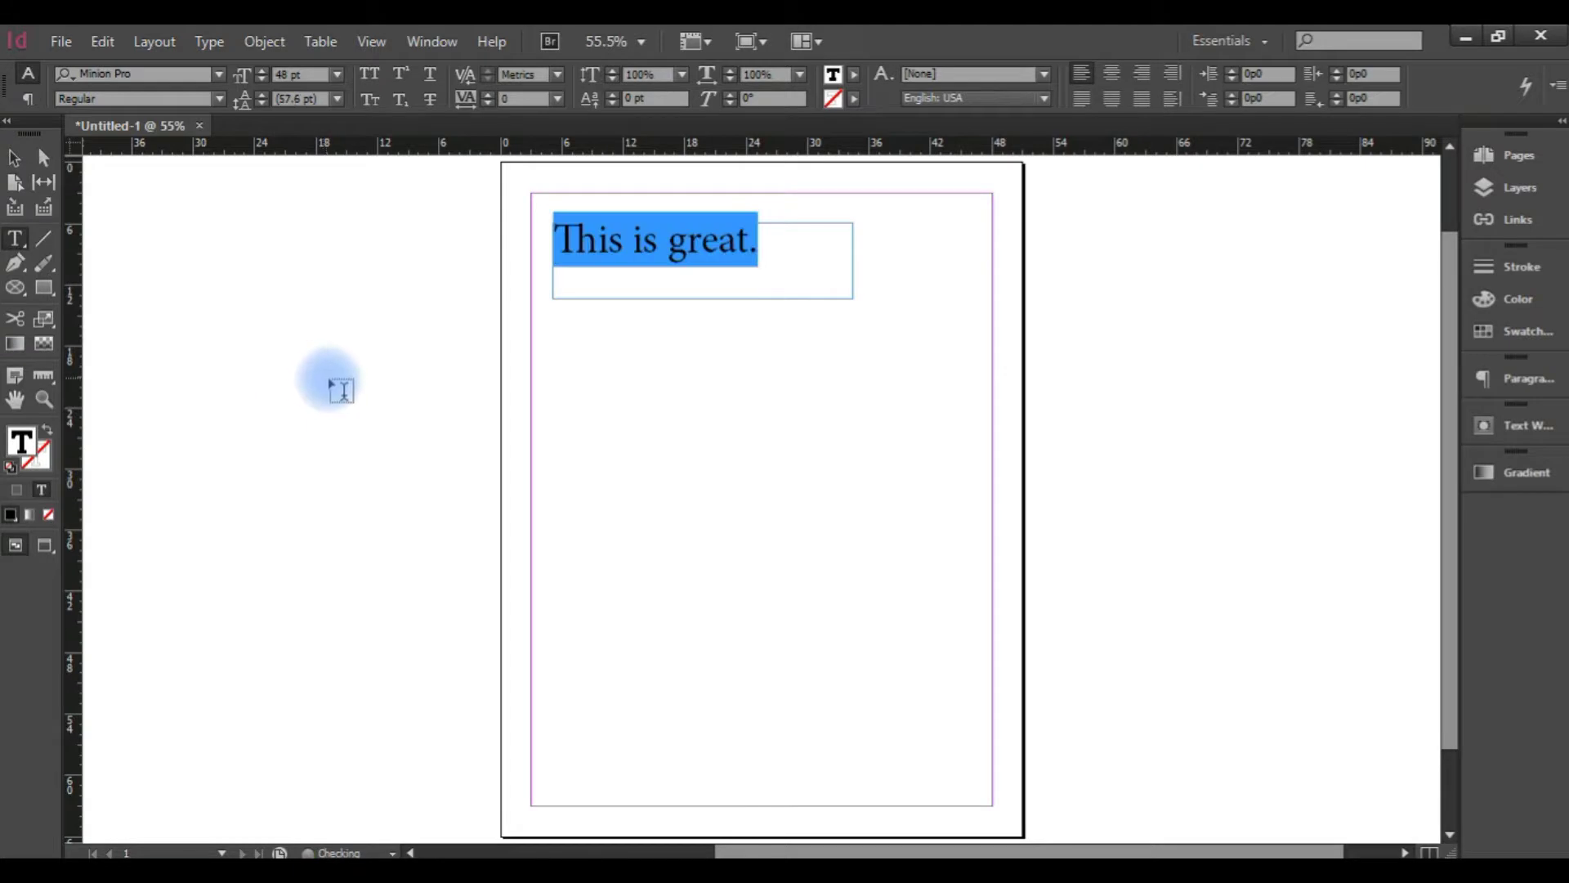
Append a second sentence after "This is great.", reading "This is" followed by the person's first name.
{"action": "left_click", "coordinate": [773, 245]}
{"action": "type", "text": "This"}
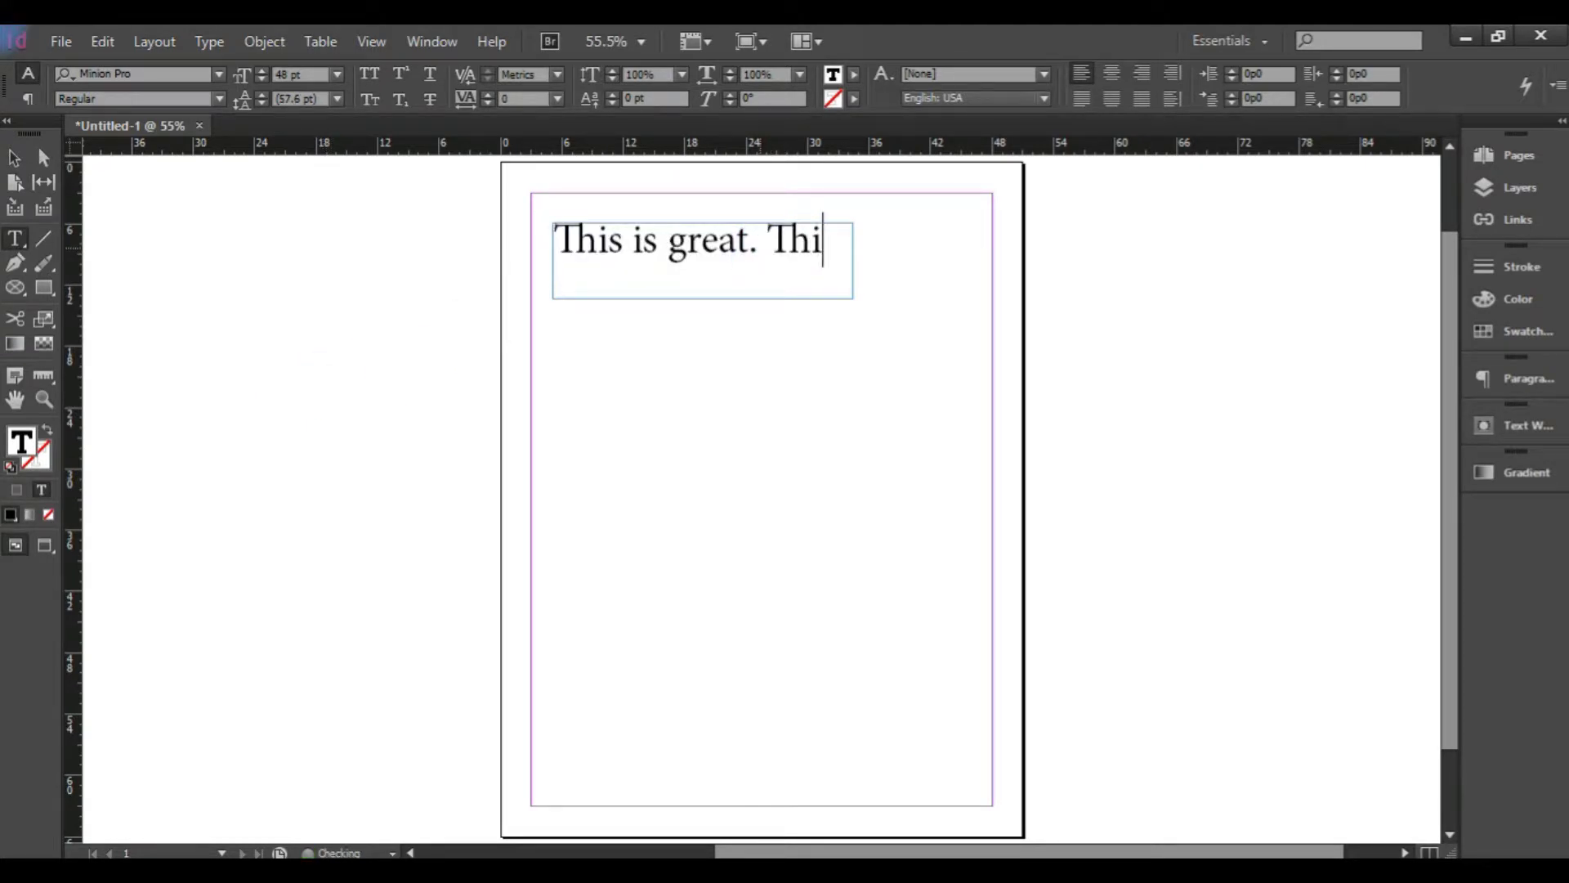
{"action": "key", "text": "BackSpace"}
{"action": "key", "text": "BackSpace"}
{"action": "key", "text": "BackSpace"}
{"action": "type", "text": "hi s"}
{"action": "key", "text": "BackSpace"}
{"action": "key", "text": "BackSpace"}
{"action": "type", "text": "s"}
{"action": "key", "text": "Return"}
Enlarge the text frame with the Selection tool to about 36p10.5 wide and 23p1.5 tall to fit the overset text.
{"action": "left_click", "coordinate": [758, 243]}
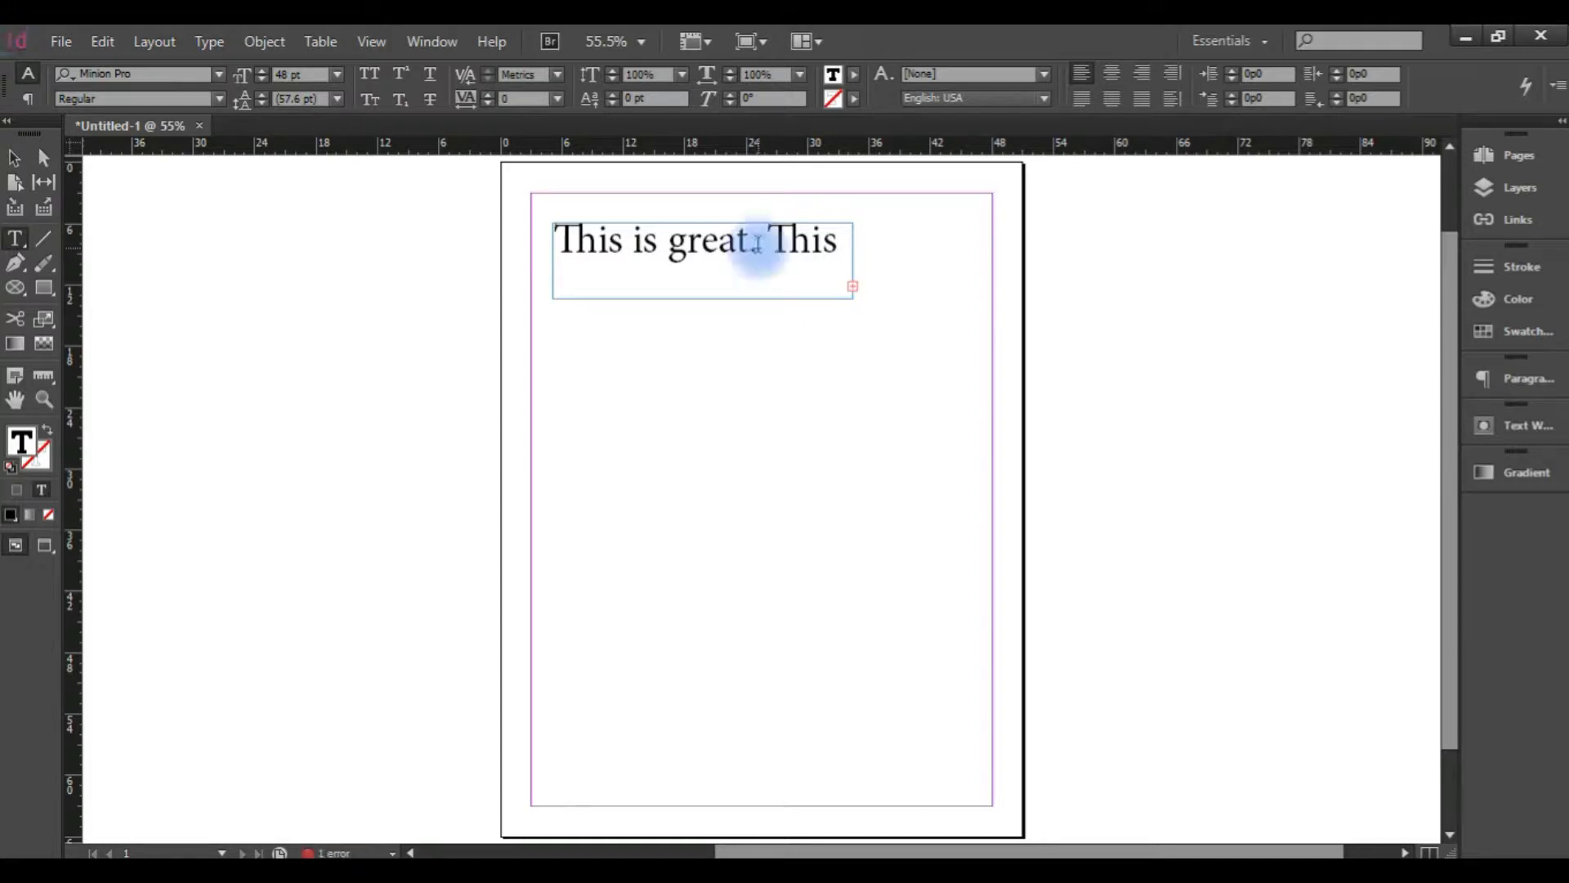
{"action": "key", "text": "Escape"}
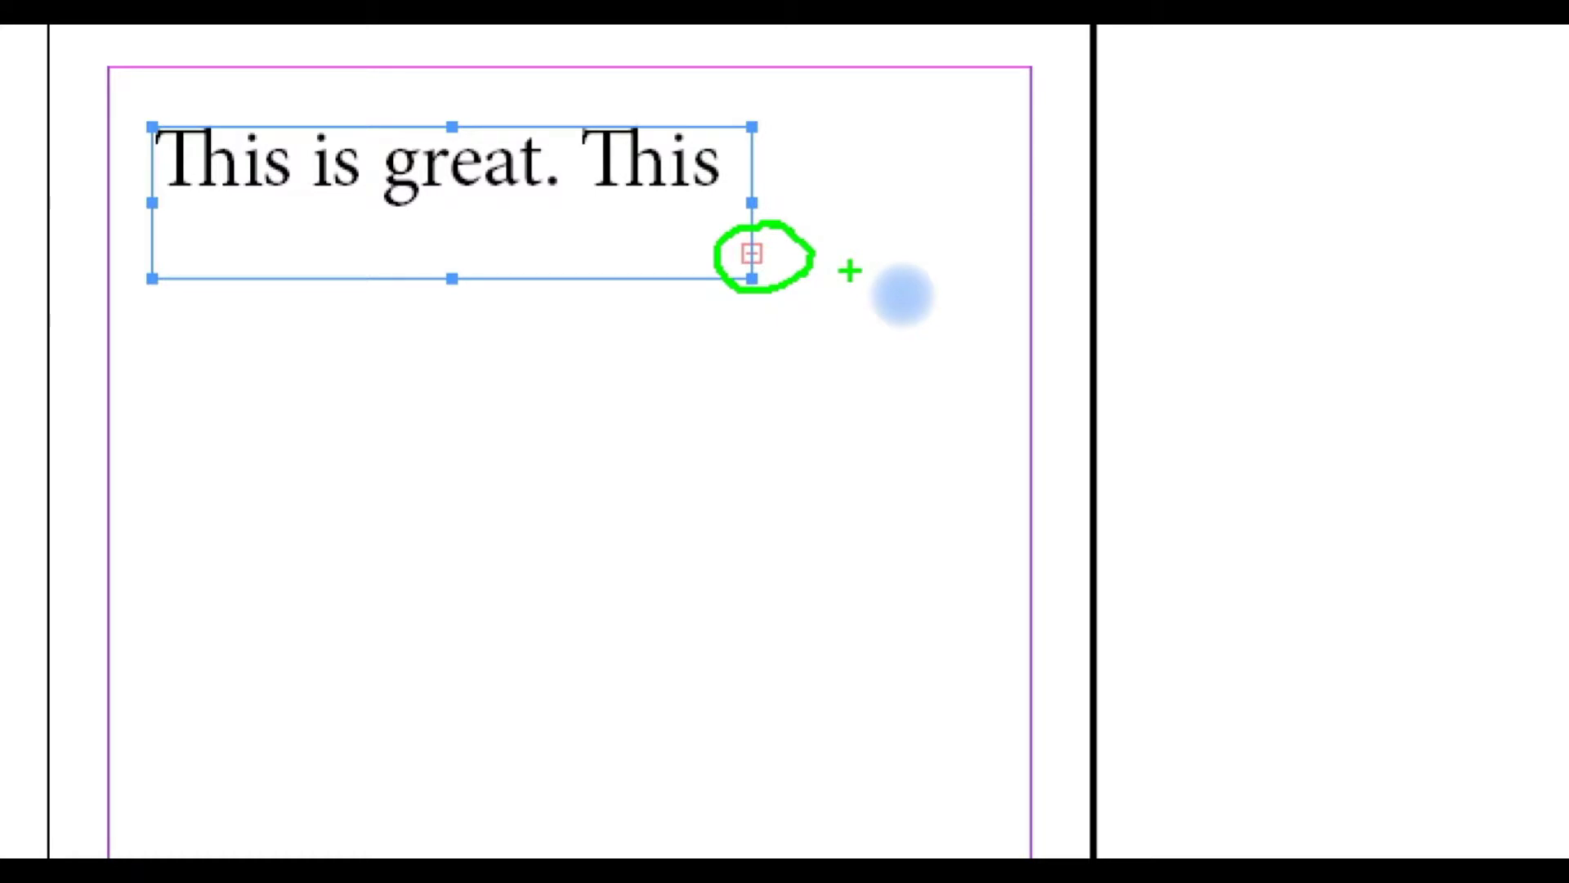
{"action": "left_click", "coordinate": [752, 254]}
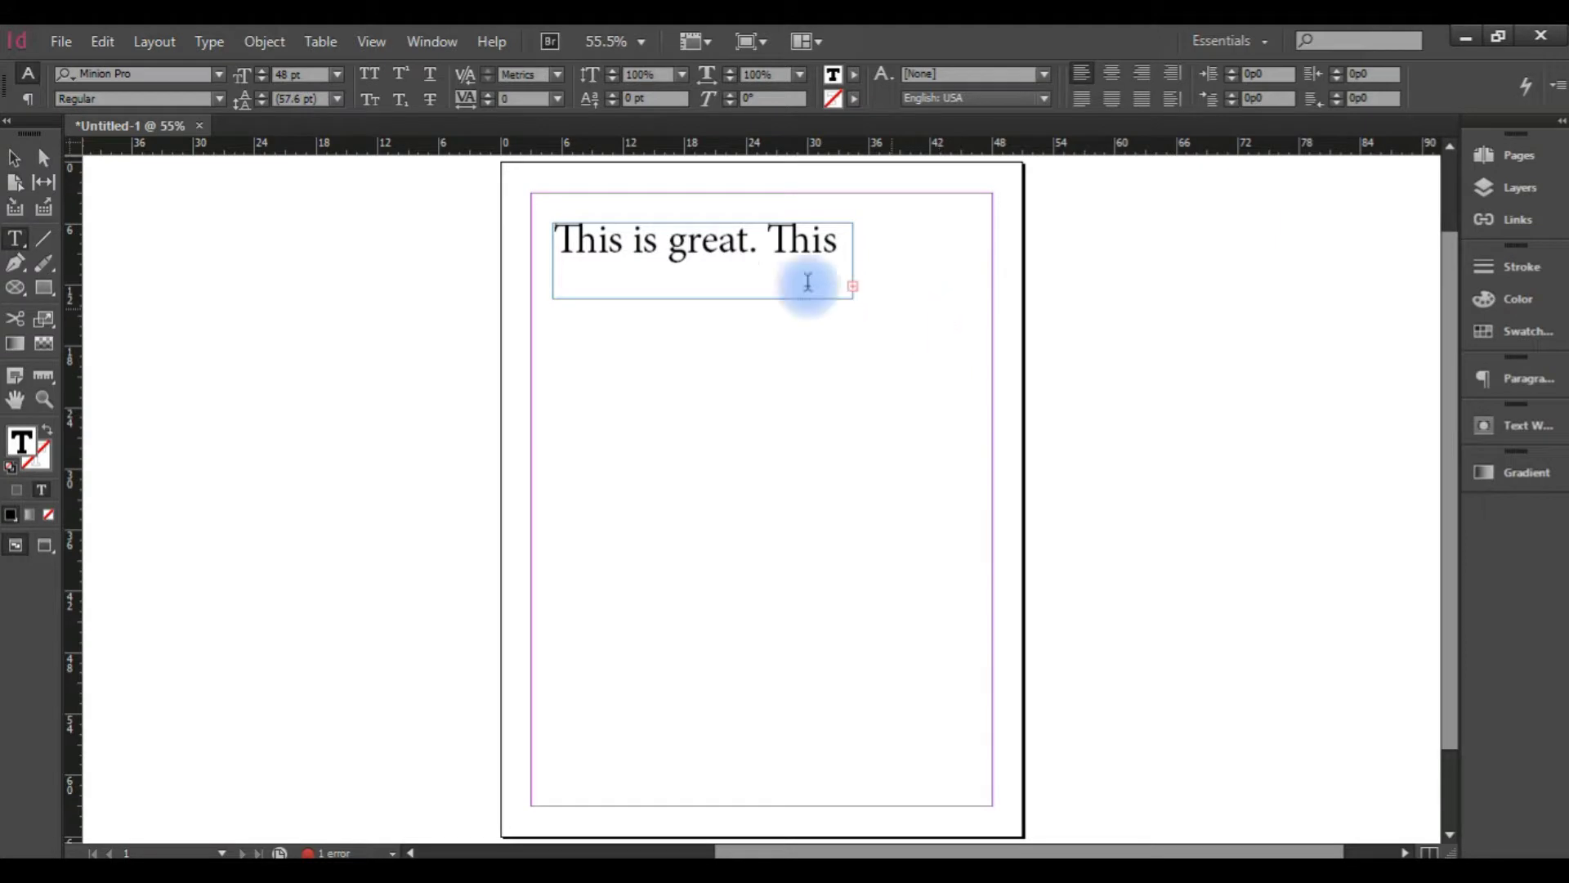
{"action": "left_click", "coordinate": [16, 160]}
{"action": "left_click", "coordinate": [527, 233]}
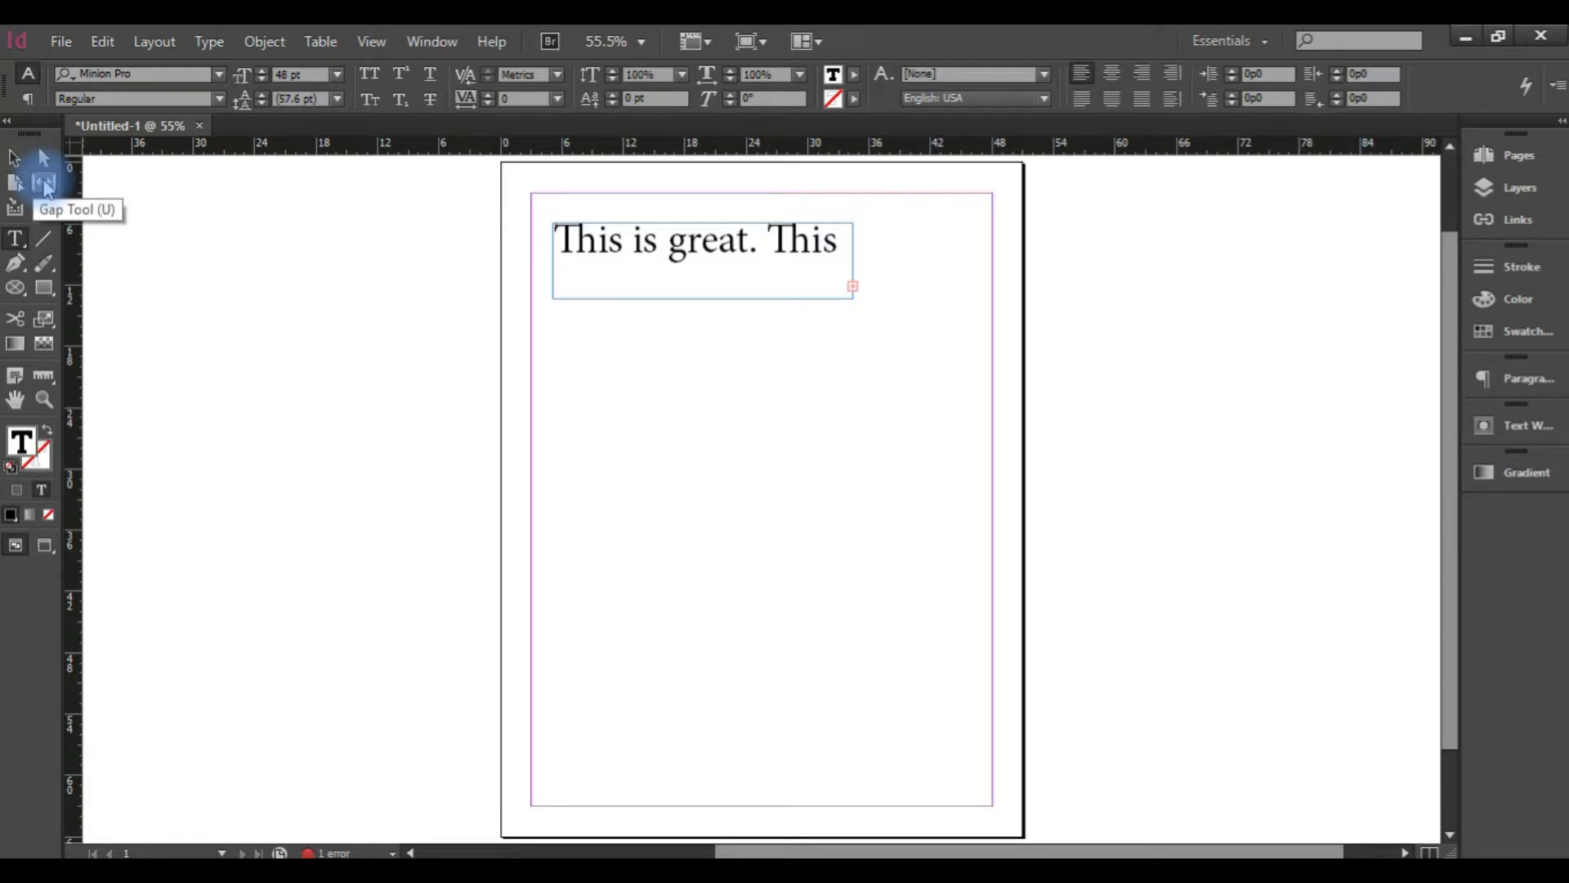
{"action": "left_click", "coordinate": [16, 164]}
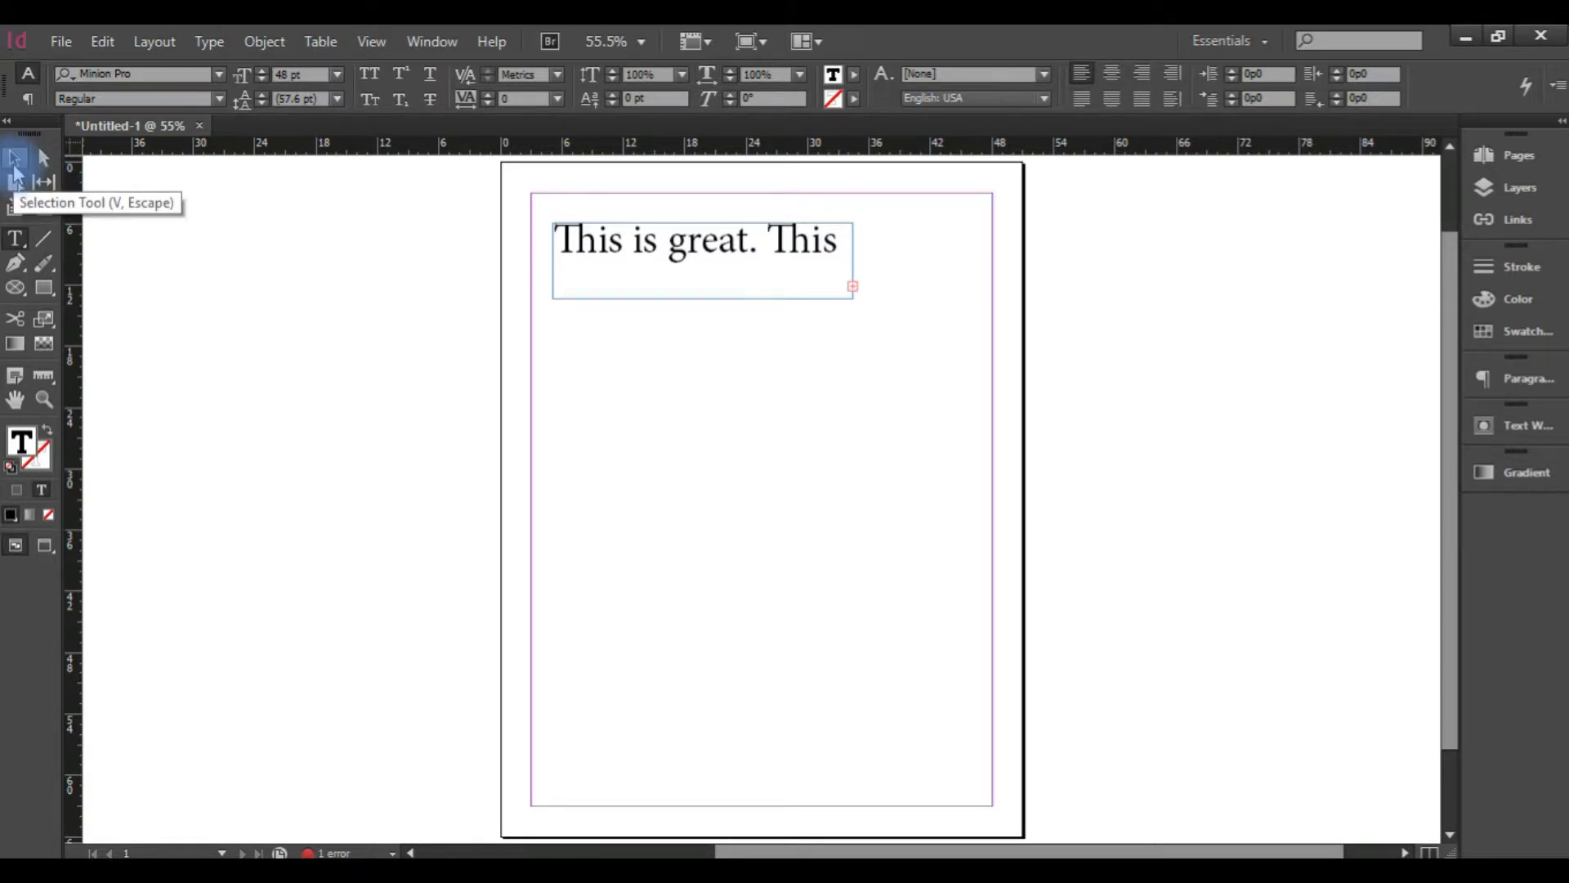
{"action": "left_click", "coordinate": [16, 166]}
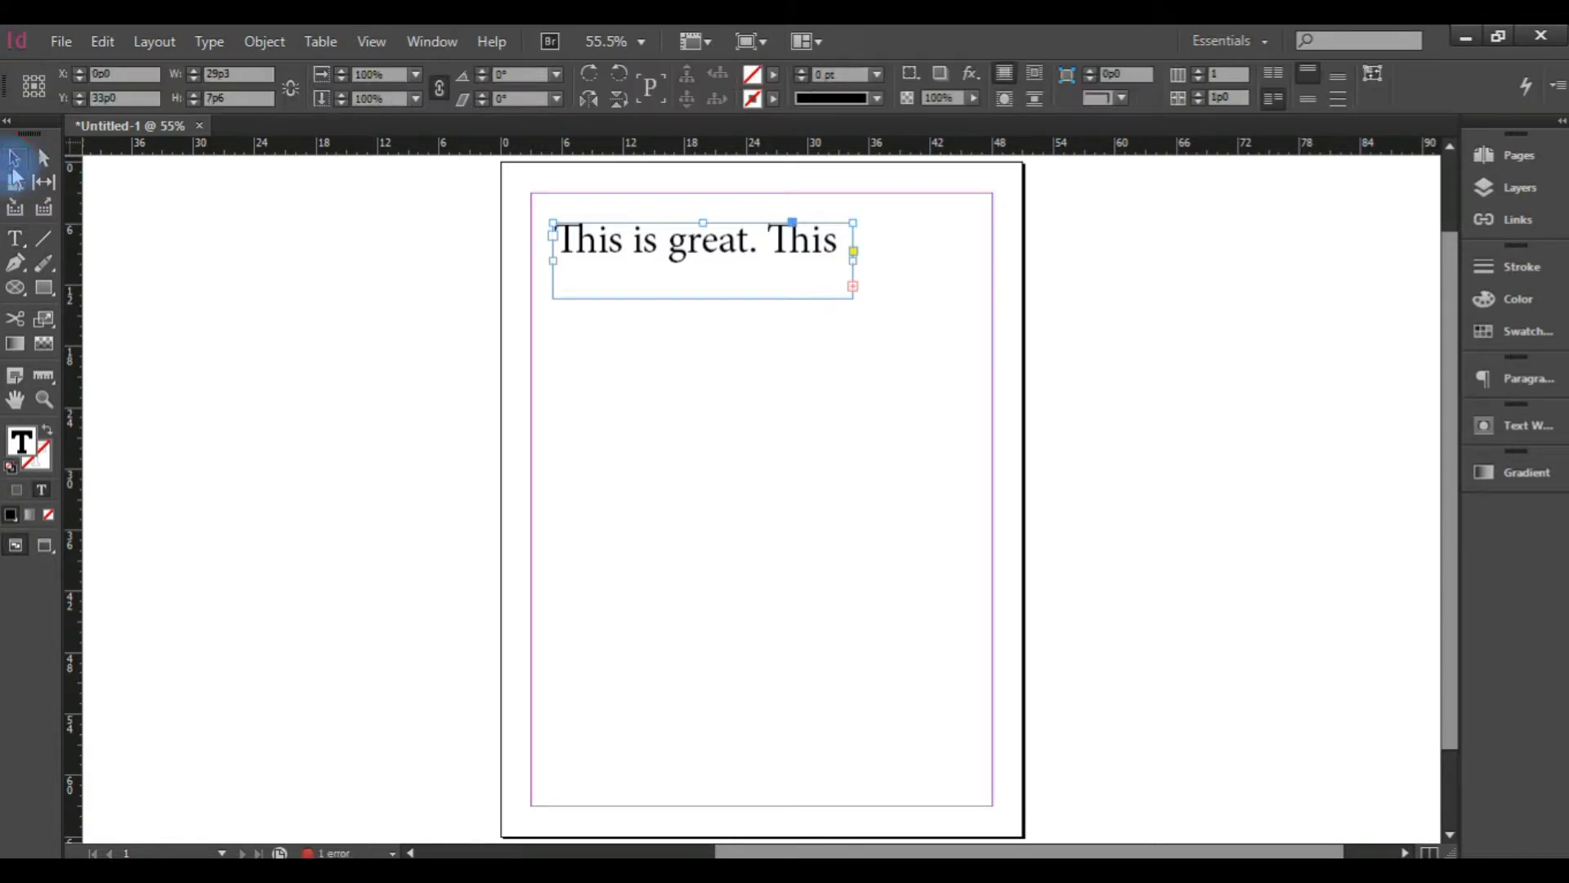
{"action": "left_click_drag", "start_coordinate": [855, 301], "coordinate": [930, 457]}
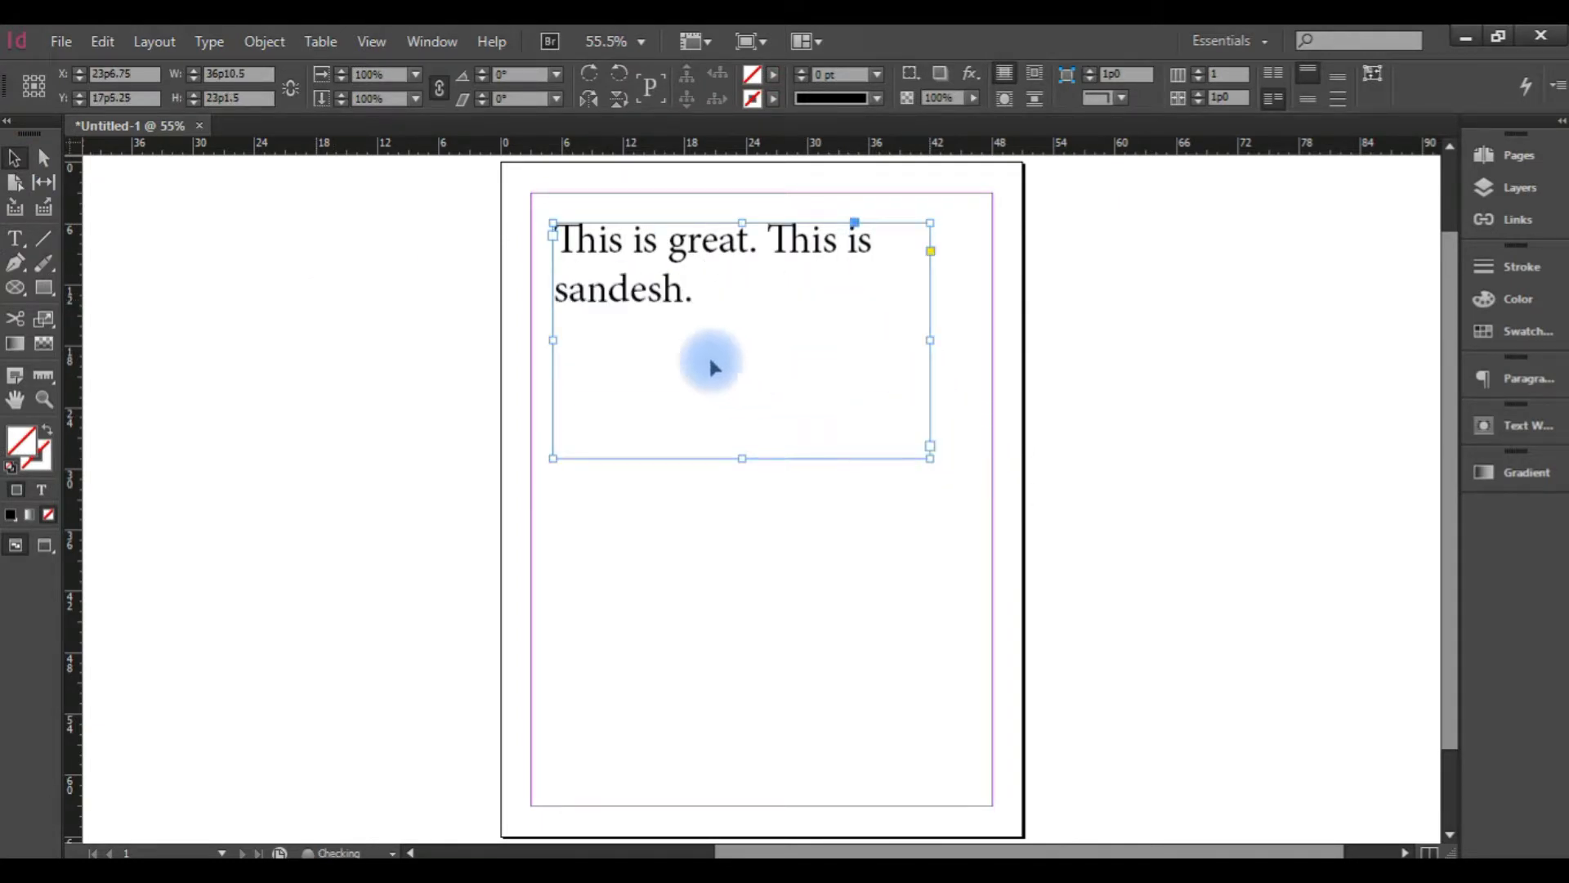
Shrink the text frame to about 33p7.5 by 10p10.5 and round its corners by about 0p3.25.
{"action": "left_click_drag", "start_coordinate": [932, 455], "coordinate": [899, 333]}
{"action": "left_click", "coordinate": [898, 251]}
{"action": "mouse_move", "coordinate": [897, 334]}
{"action": "left_mouse_down"}
{"action": "mouse_move", "coordinate": [813, 332]}
{"action": "mouse_move", "coordinate": [911, 337]}
{"action": "mouse_move", "coordinate": [733, 336]}
{"action": "mouse_move", "coordinate": [872, 327]}
{"action": "mouse_move", "coordinate": [918, 344]}
{"action": "mouse_move", "coordinate": [902, 336]}
{"action": "left_mouse_up"}
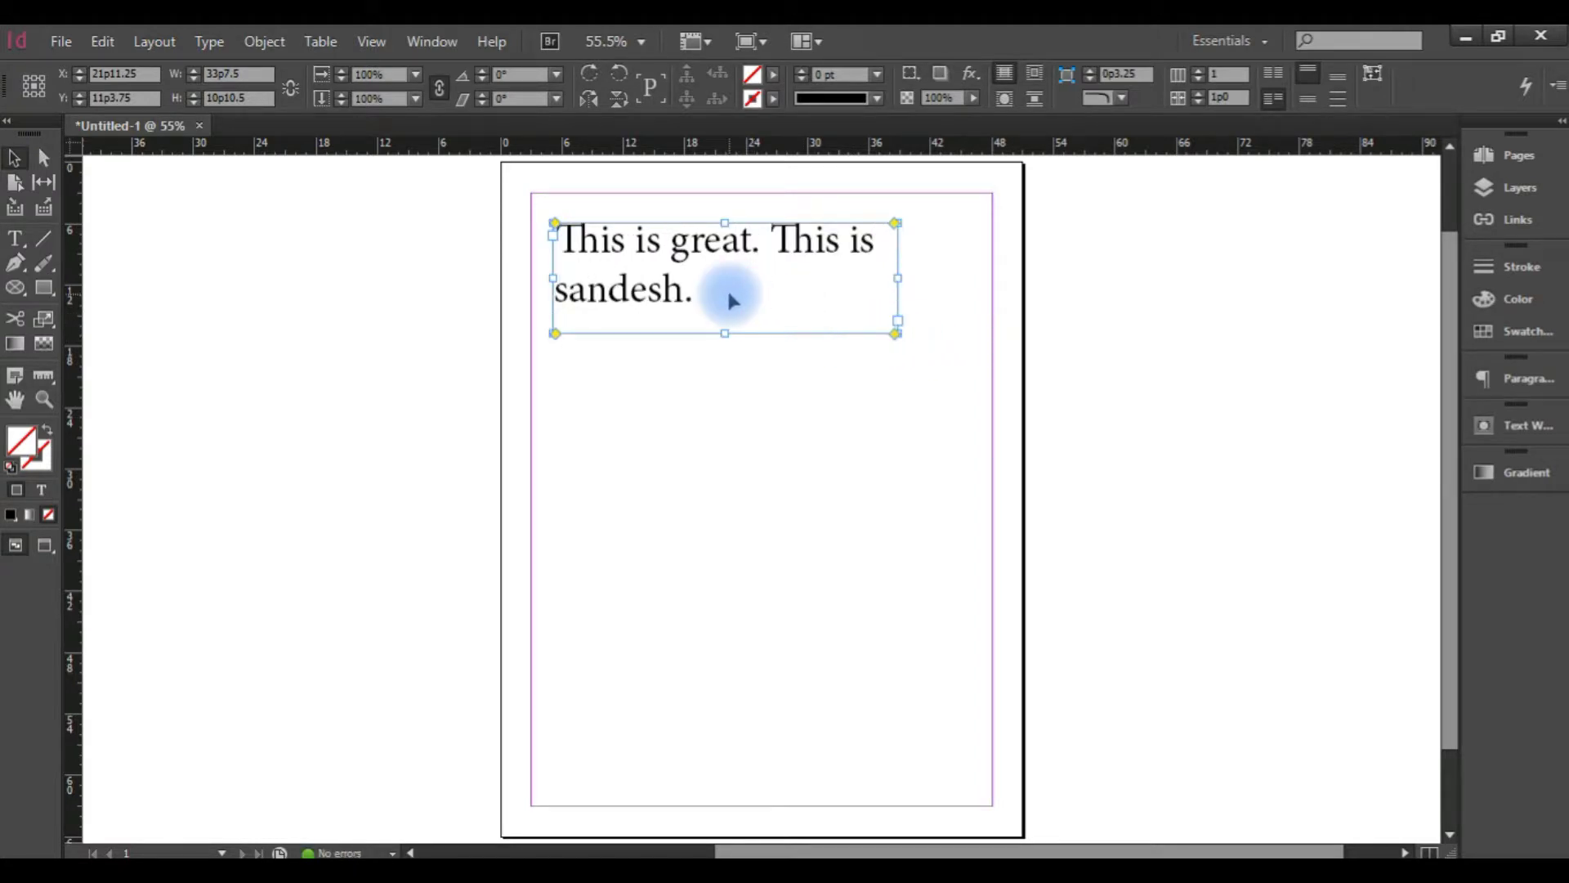
Change the font of both sentences in the text frame to Raleway Medium.
{"action": "double_click", "coordinate": [648, 299]}
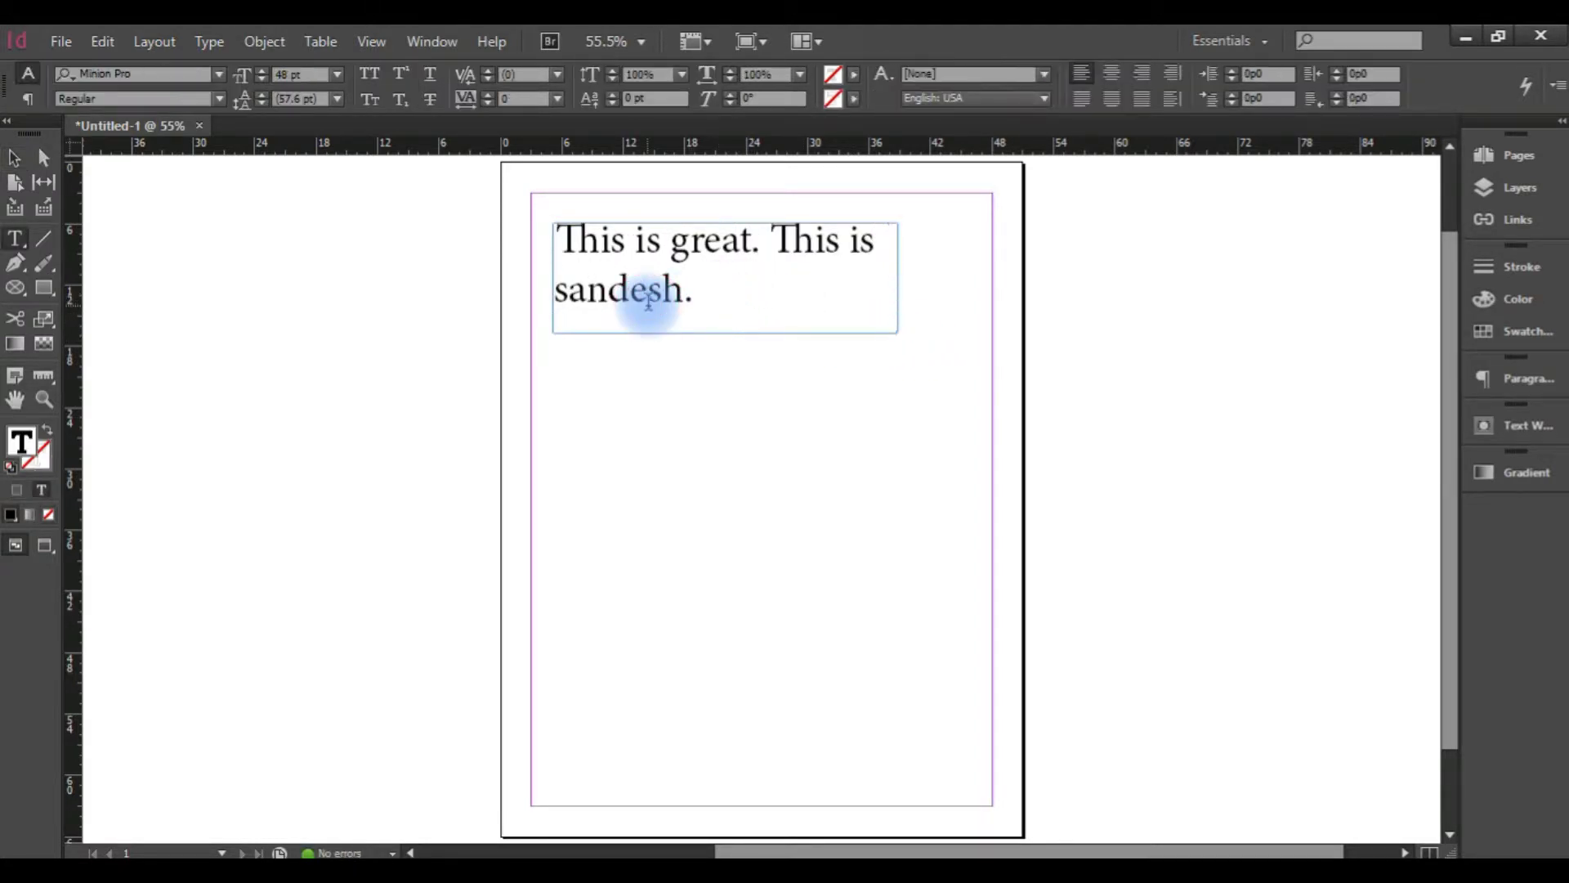
{"action": "left_click_drag", "start_coordinate": [694, 301], "coordinate": [507, 235]}
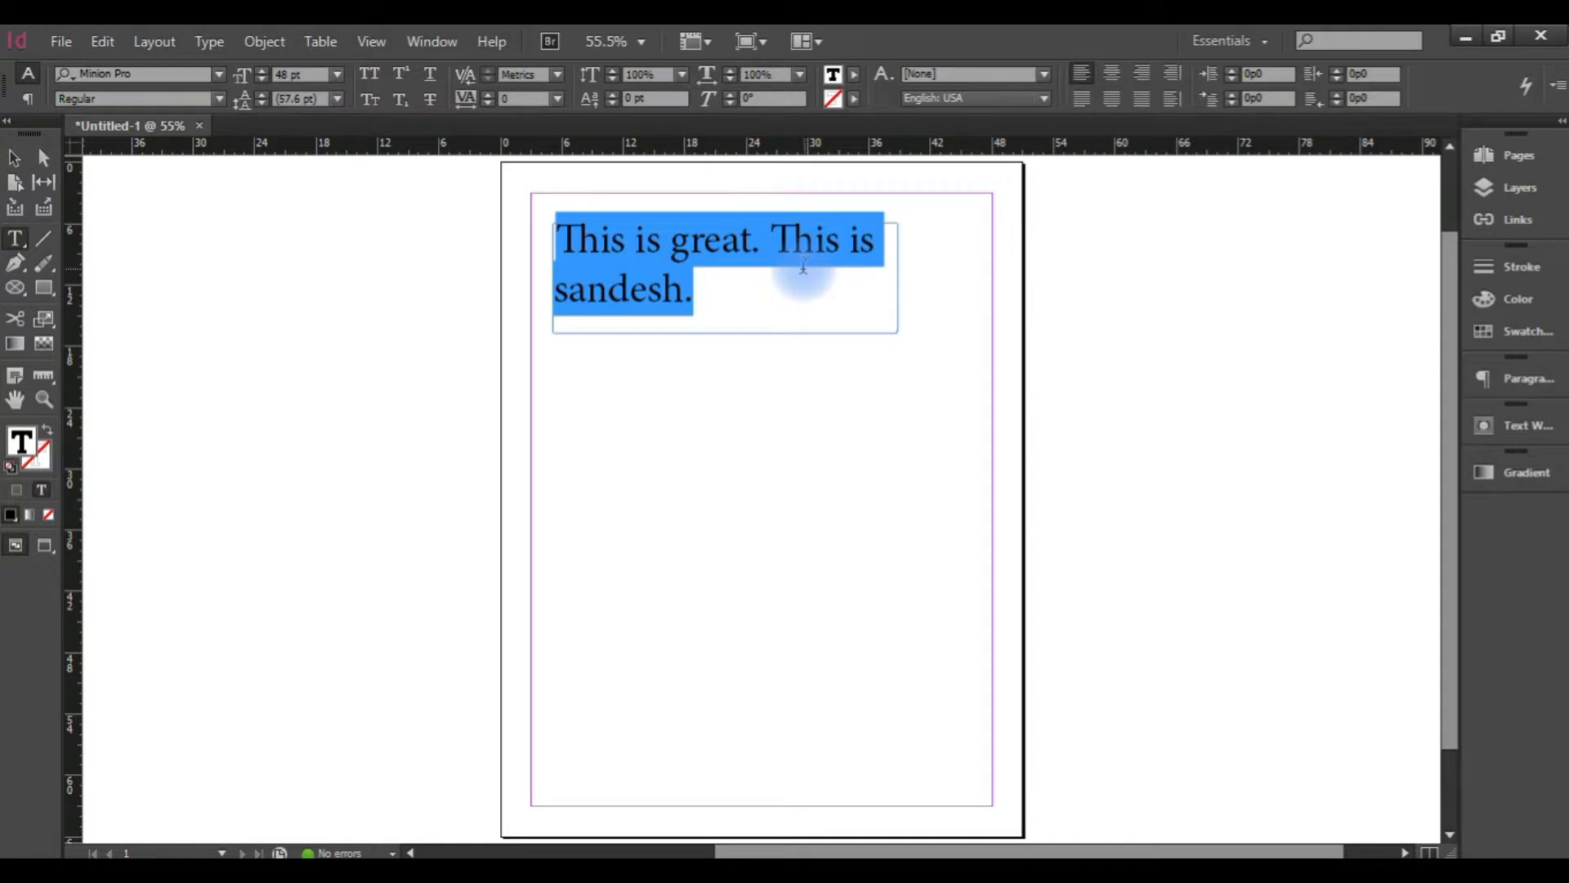
{"action": "left_click", "coordinate": [219, 75]}
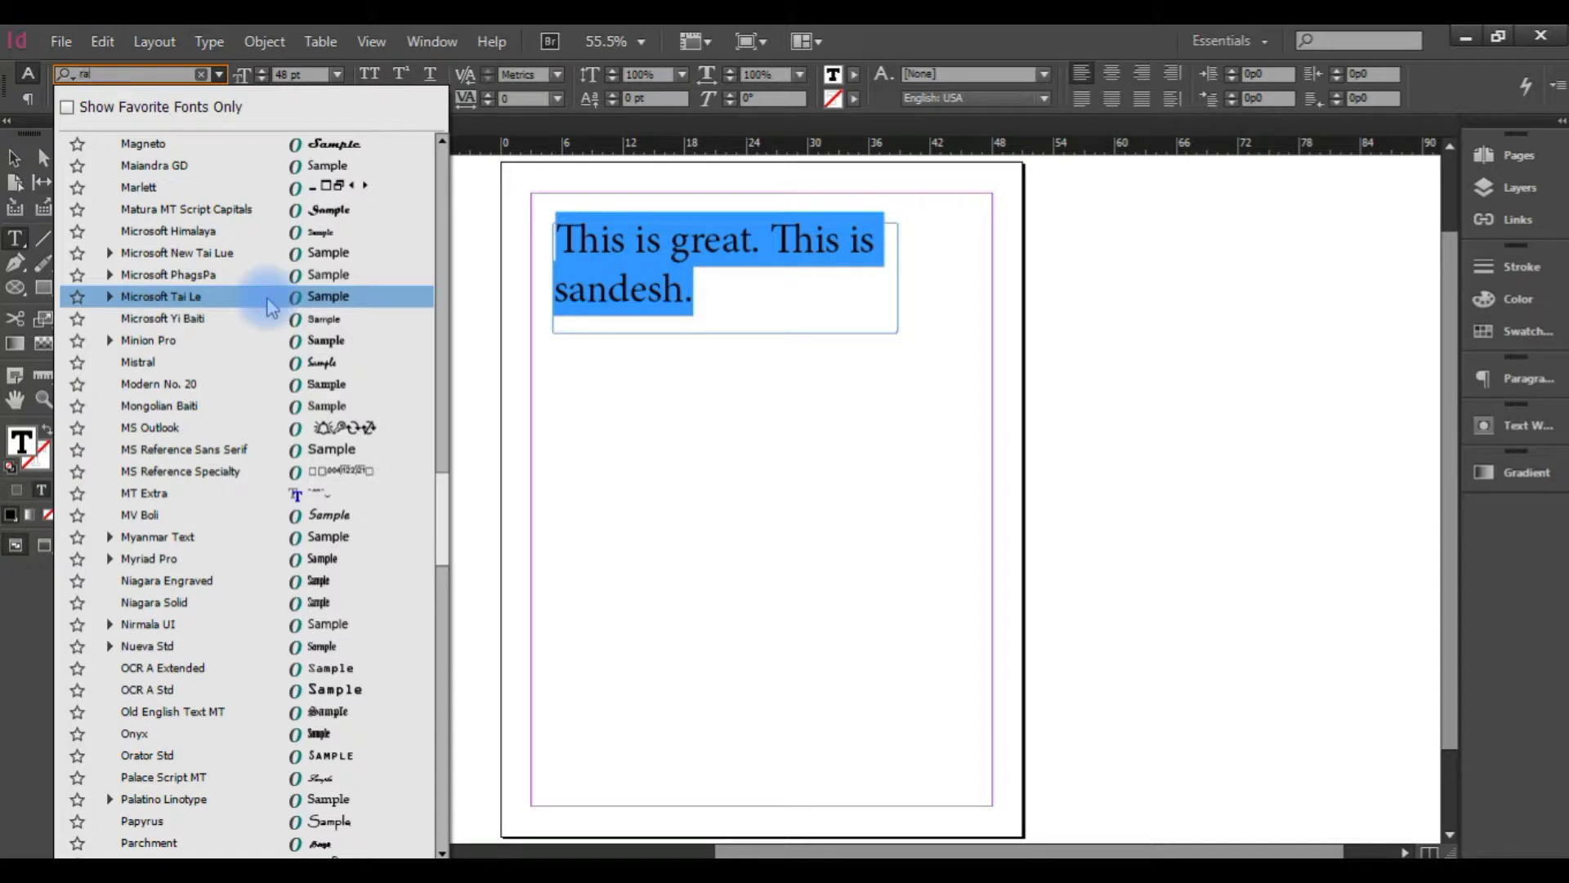
{"action": "type", "text": "raleway"}
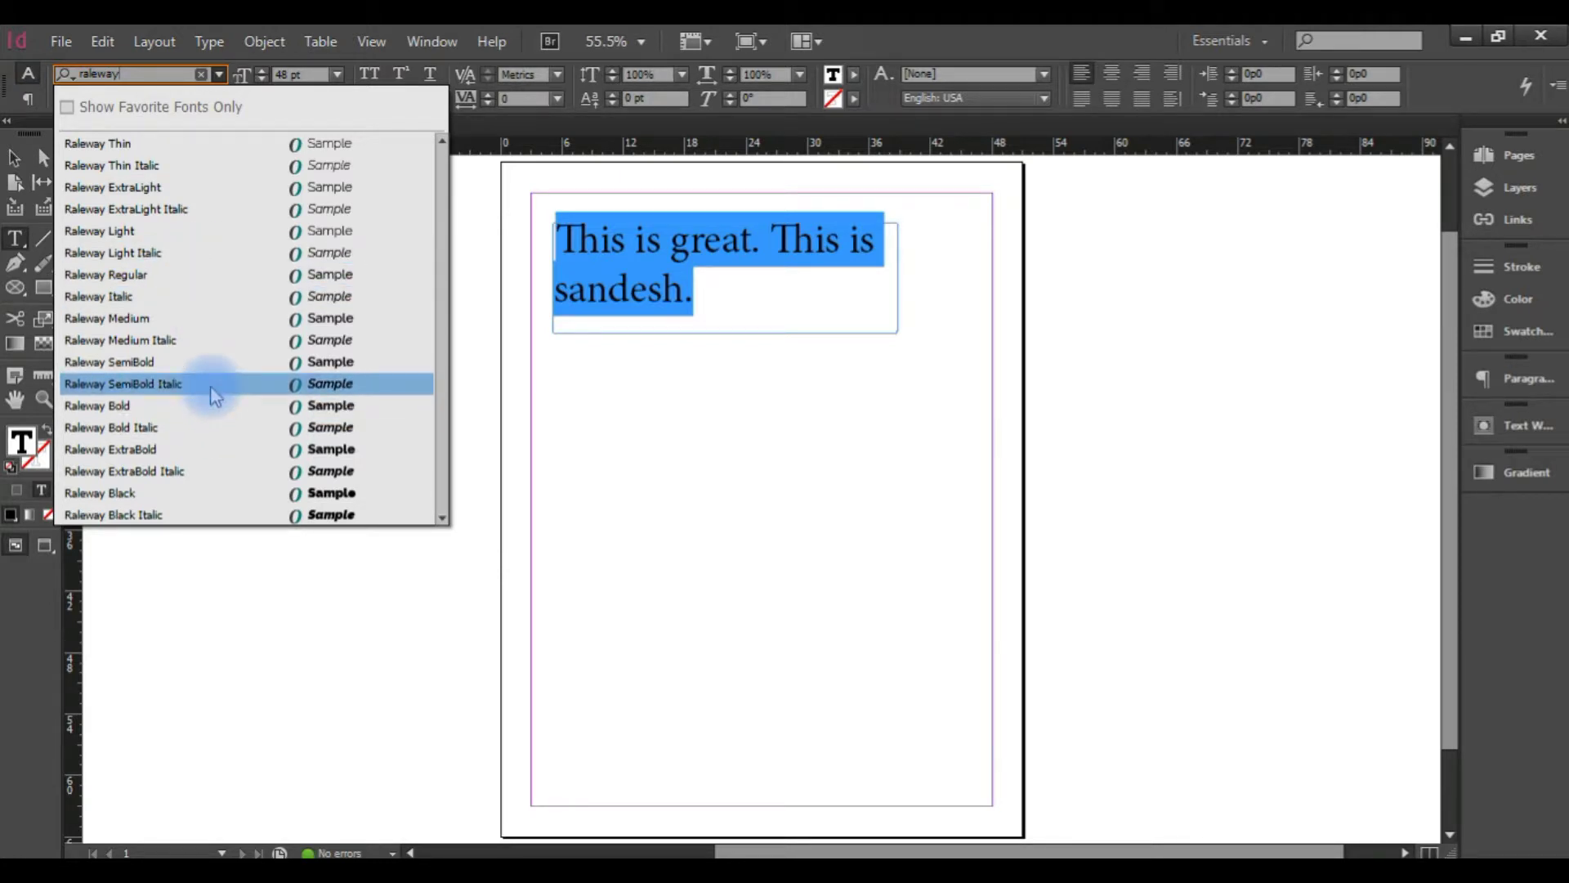
{"action": "left_click", "coordinate": [209, 319]}
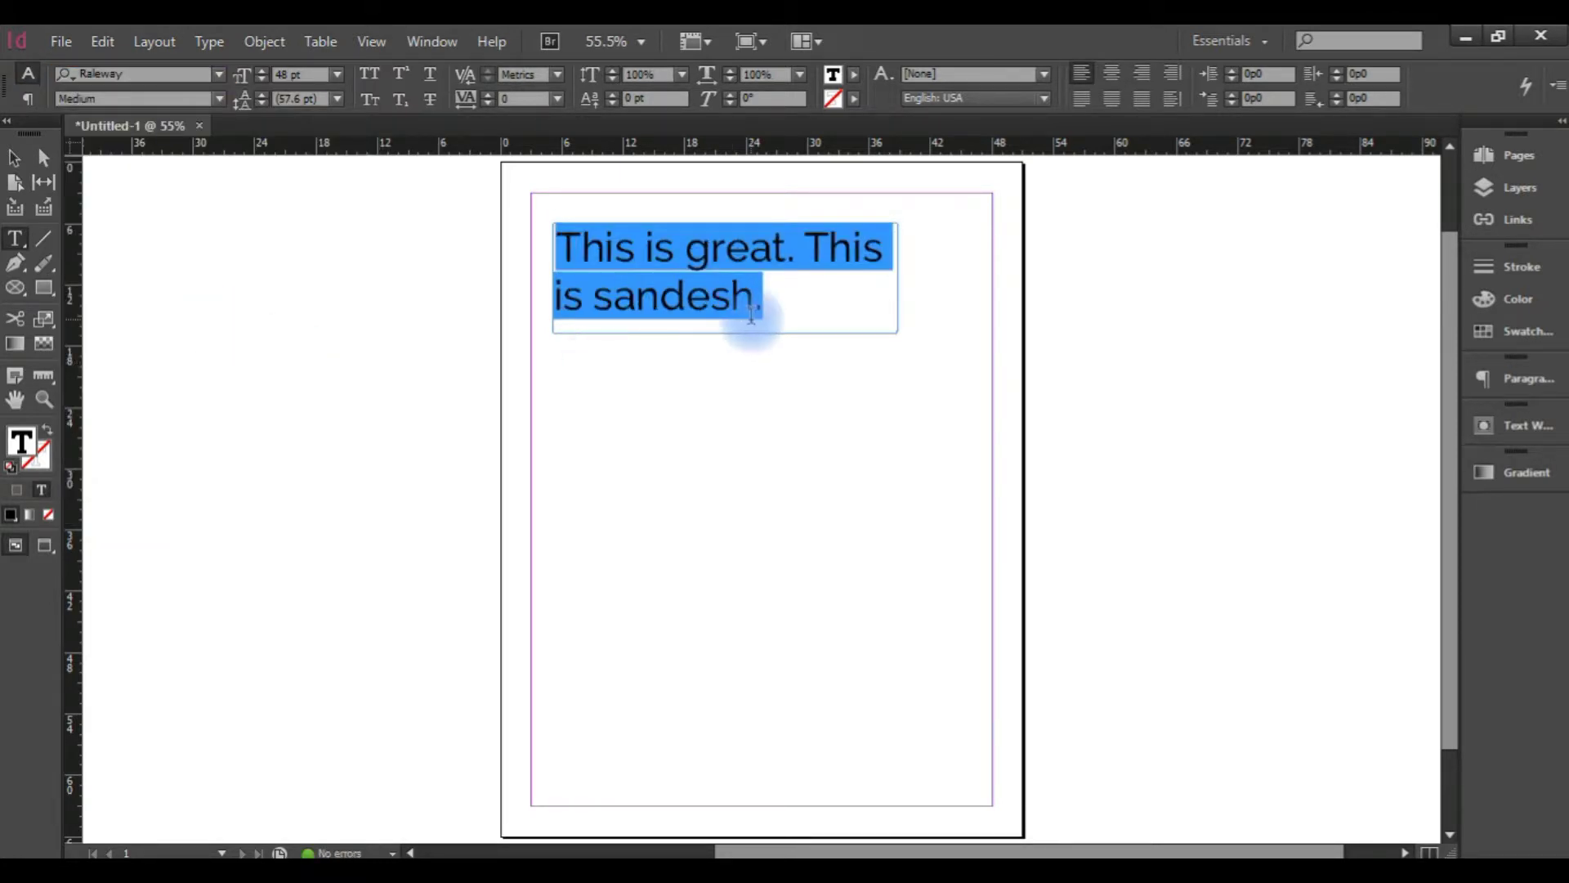
Increase the font size of the selected text to 52 pt.
{"action": "left_click", "coordinate": [262, 71]}
{"action": "left_click", "coordinate": [262, 71]}
{"action": "left_click", "coordinate": [262, 71]}
{"action": "left_click", "coordinate": [261, 71]}
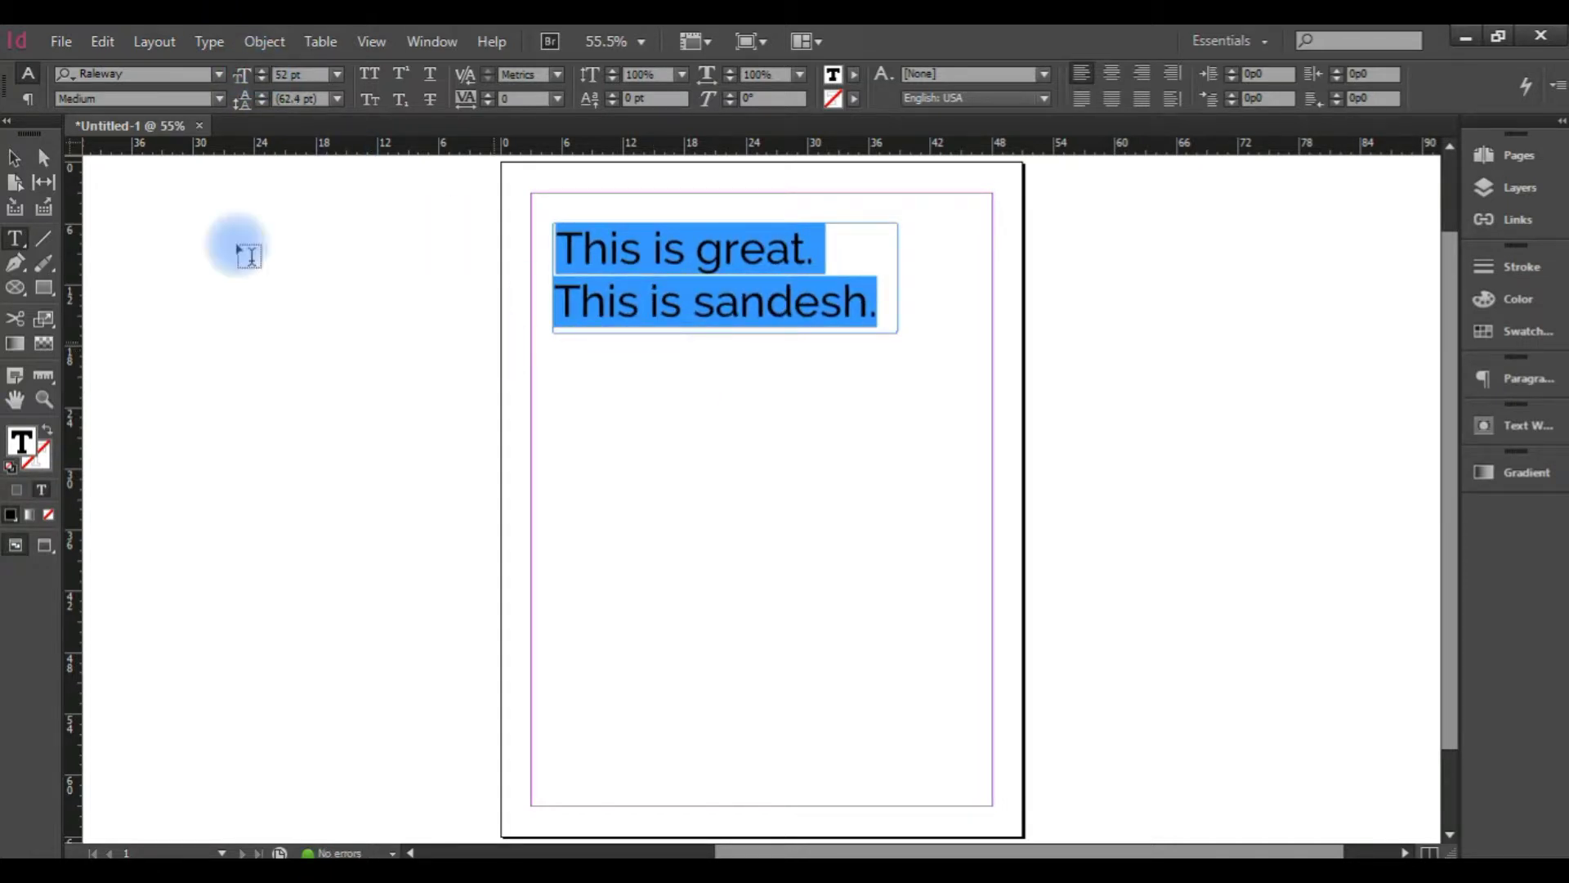
Move the text frame down and to the right on the page, to about X 27p9.75, Y 16p5.25.
{"action": "left_click", "coordinate": [14, 158]}
{"action": "left_click", "coordinate": [581, 290]}
{"action": "left_click_drag", "start_coordinate": [685, 274], "coordinate": [745, 327]}
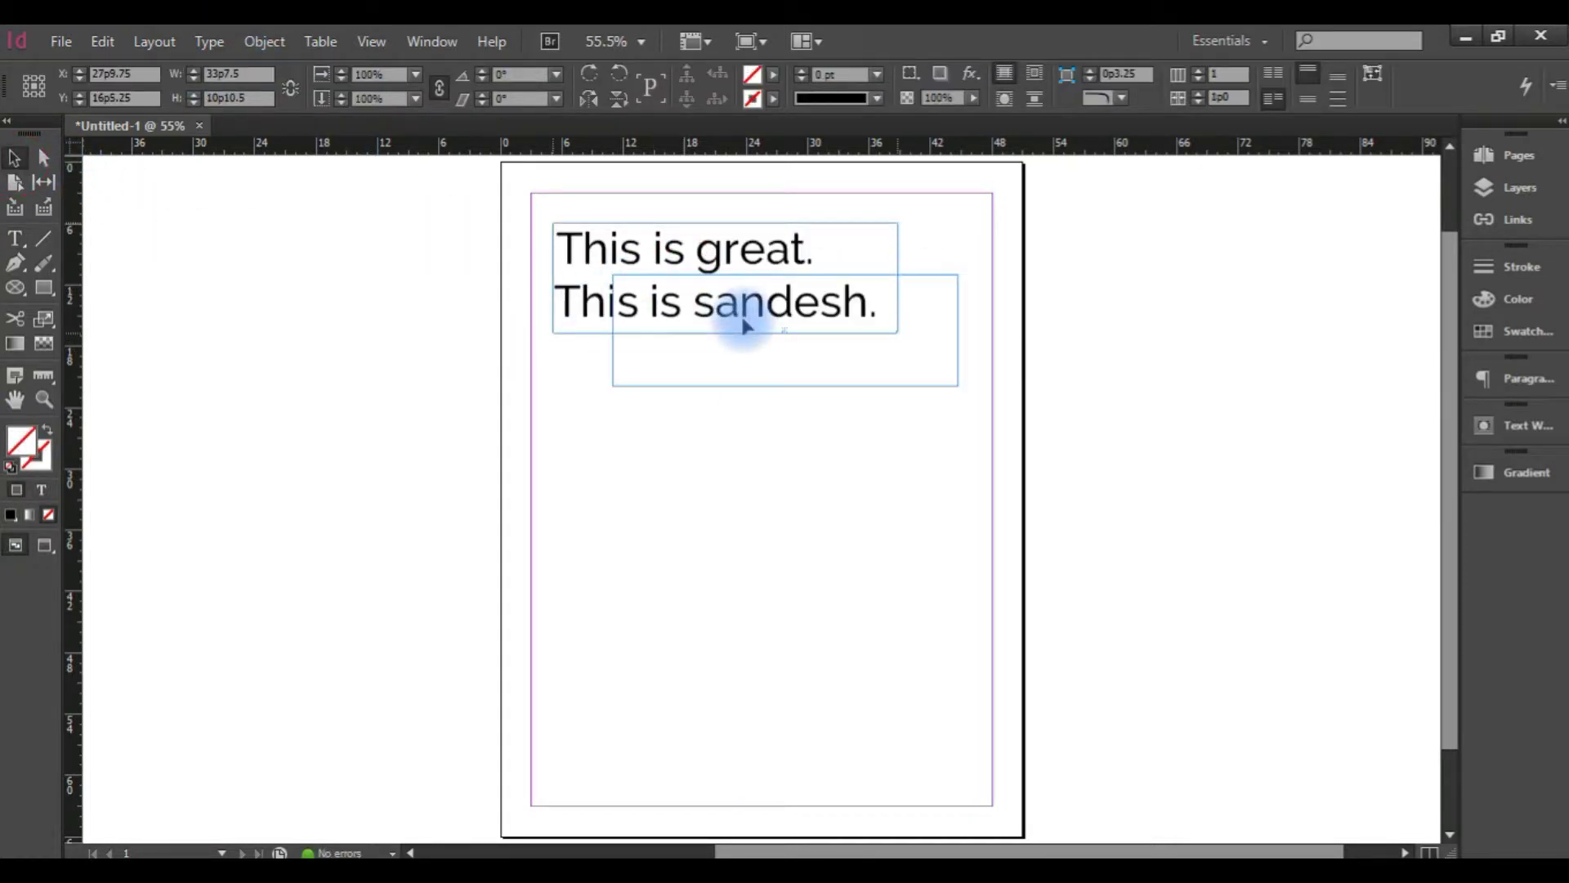
Fill all the text in the frame with the magenta swatch C=0 M=100 Y=0 K=0.
{"action": "double_click", "coordinate": [723, 304]}
{"action": "key", "text": "ctrl+a"}
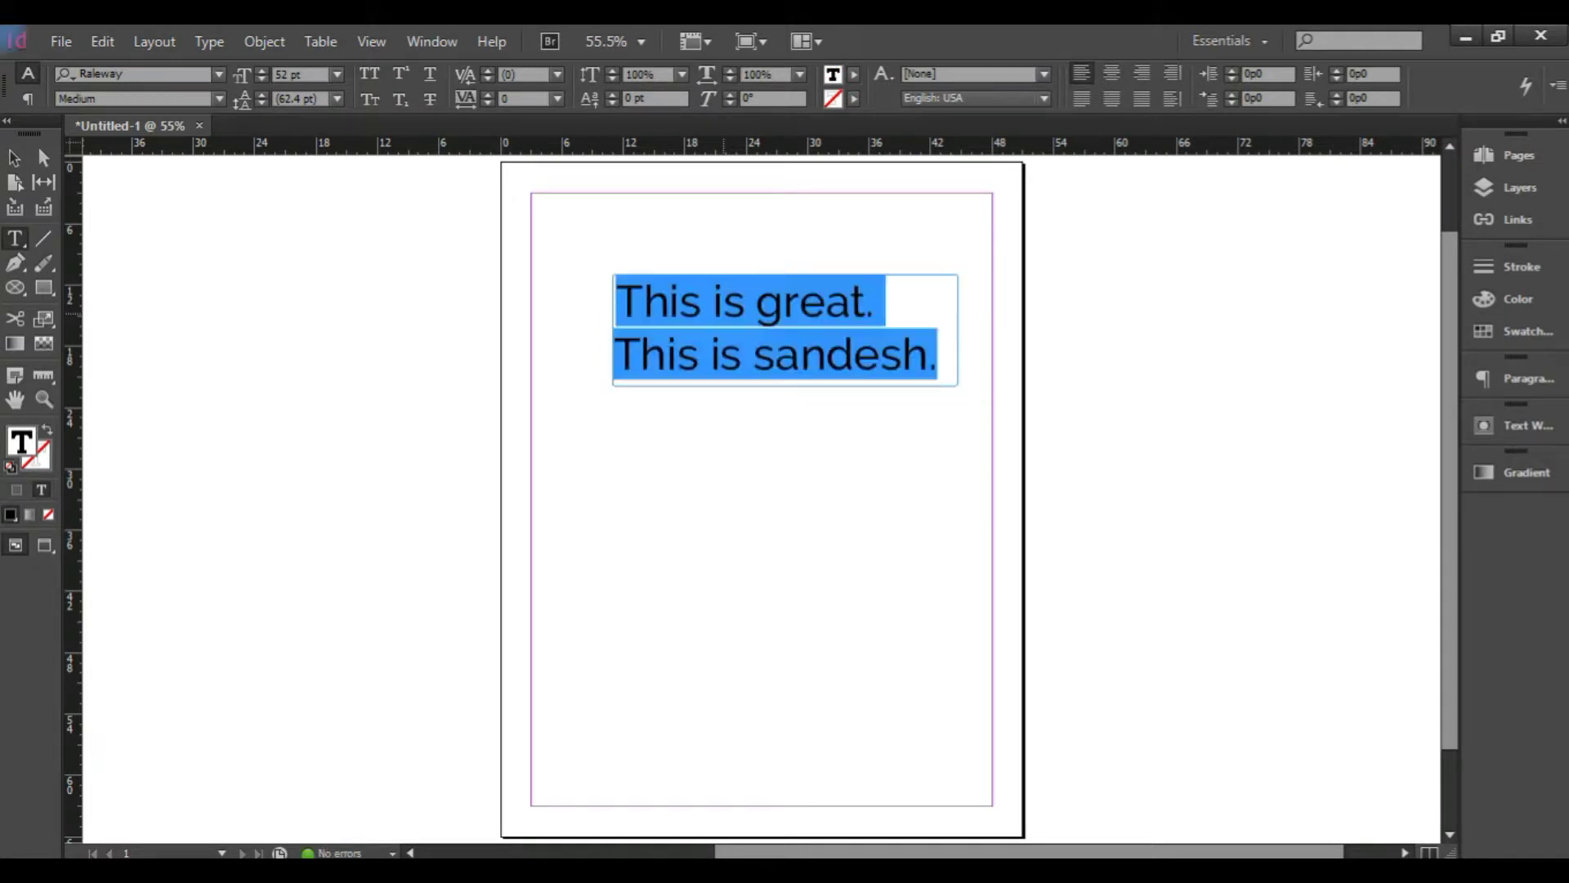
{"action": "left_click", "coordinate": [853, 75]}
{"action": "left_click", "coordinate": [655, 239]}
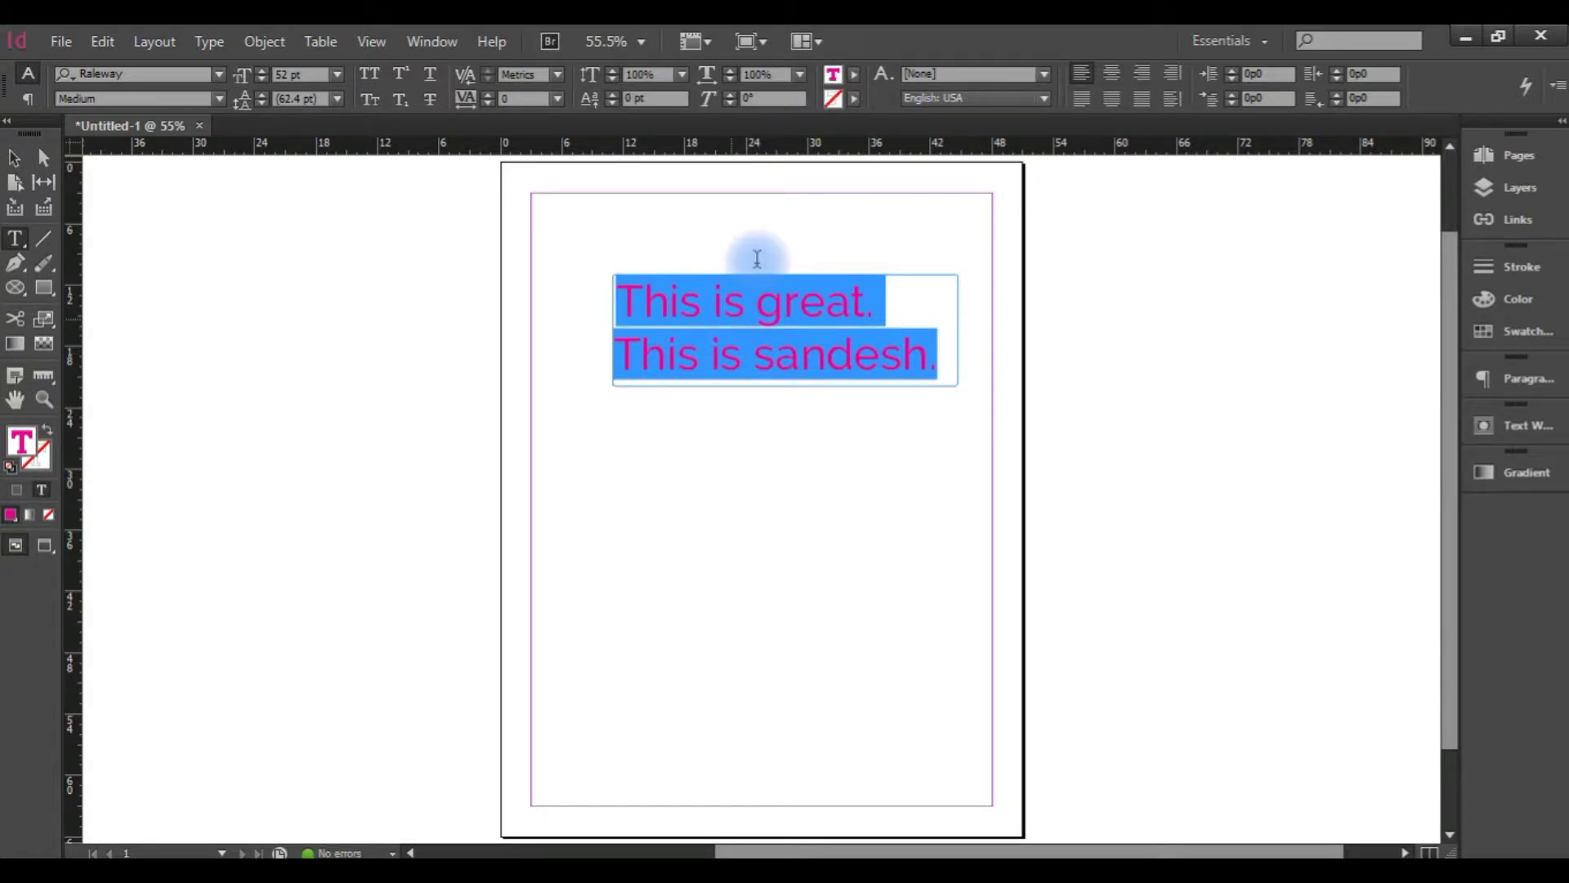
Apply the cyan swatch C=100 M=0 Y=0 K=0 as the text's stroke color and deselect the text.
{"action": "left_click", "coordinate": [853, 98]}
{"action": "left_click", "coordinate": [664, 241]}
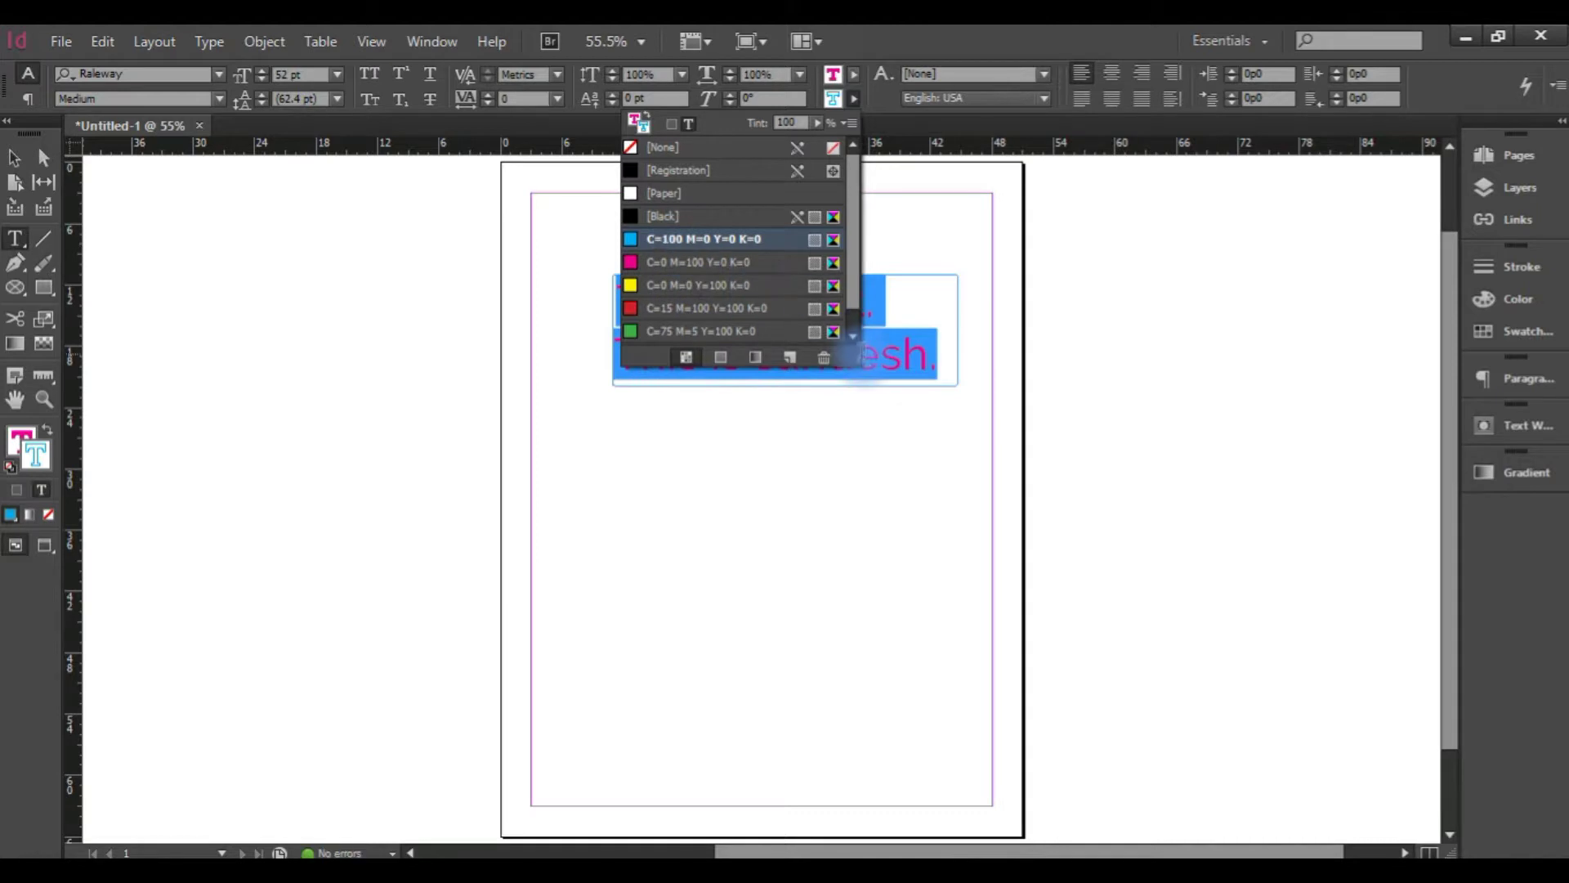
{"action": "left_click", "coordinate": [637, 312]}
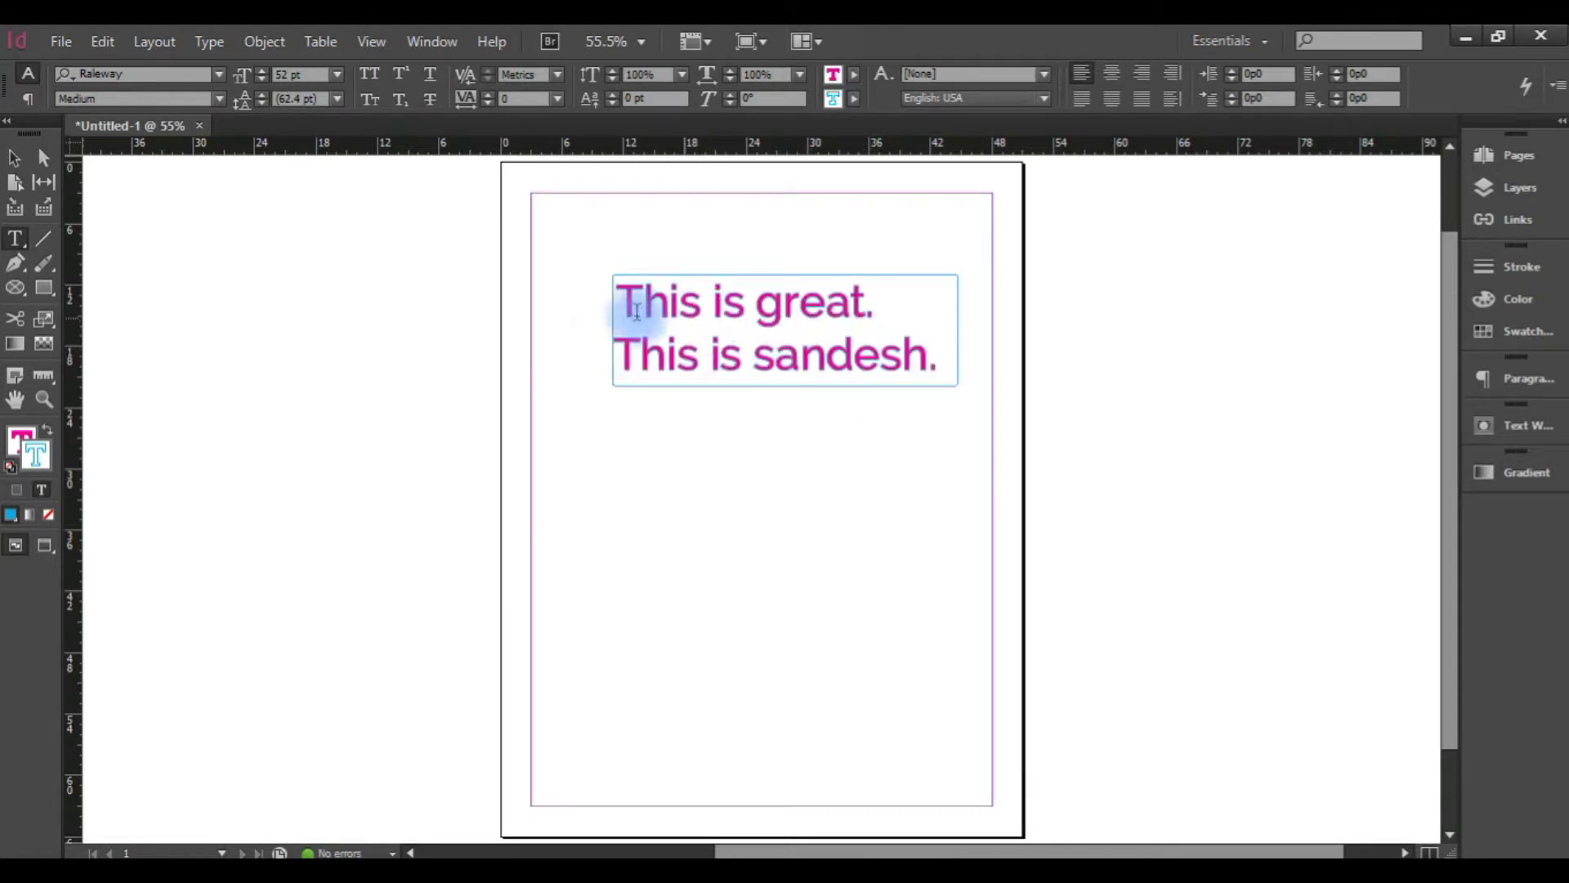
{"action": "left_click", "coordinate": [596, 326]}
{"action": "left_click", "coordinate": [654, 299]}
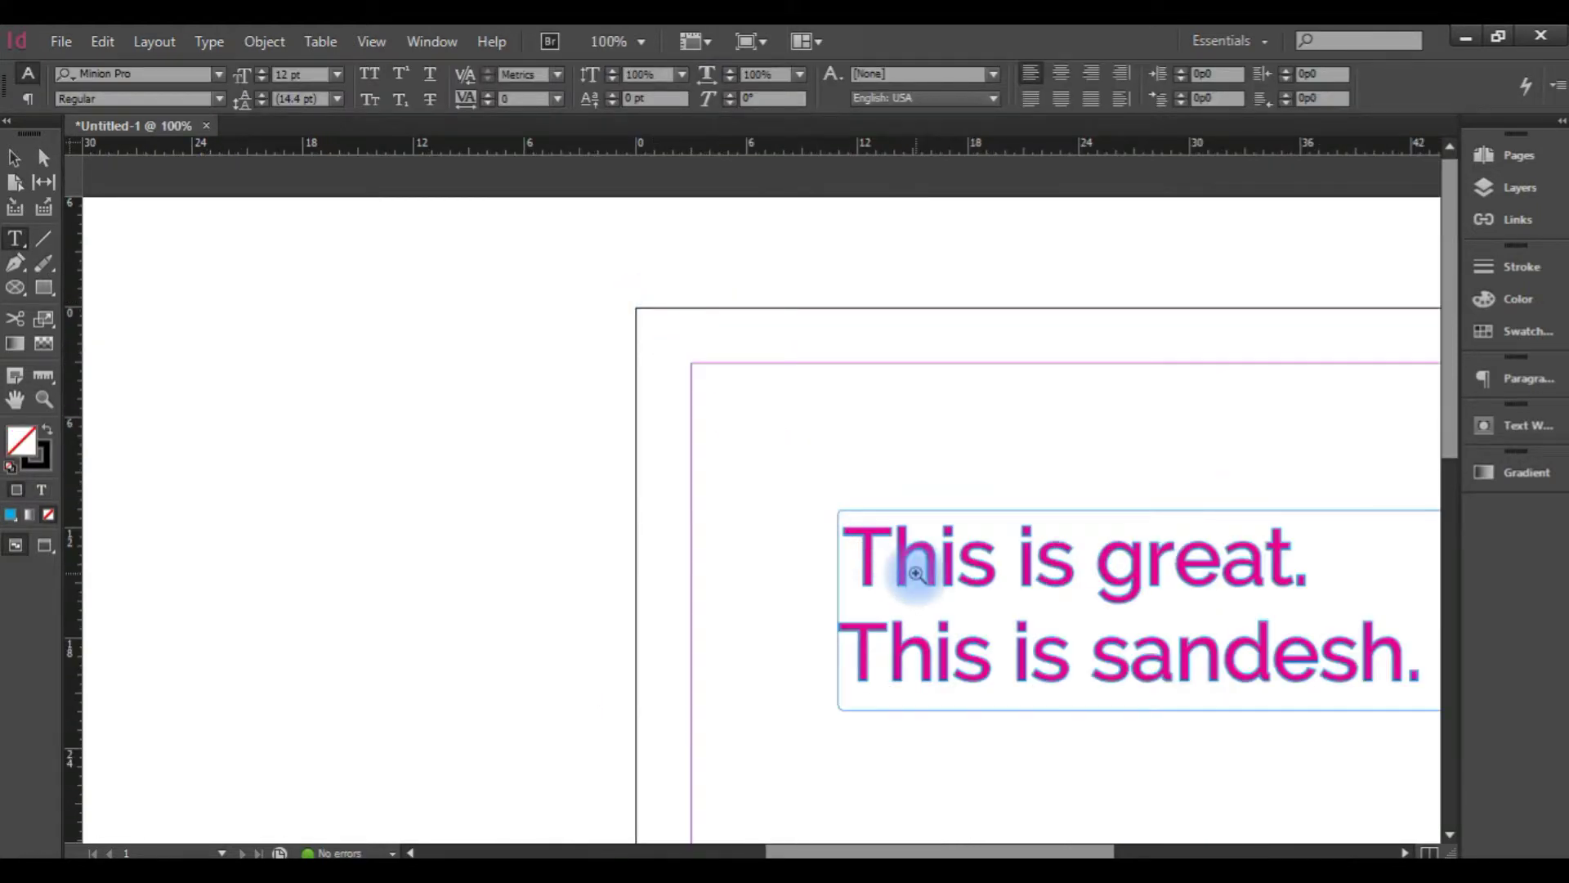
Try to set the font style to Bold without selecting the text in the frame.
{"action": "left_click", "coordinate": [904, 582]}
{"action": "left_click", "coordinate": [740, 482]}
{"action": "left_click", "coordinate": [795, 489]}
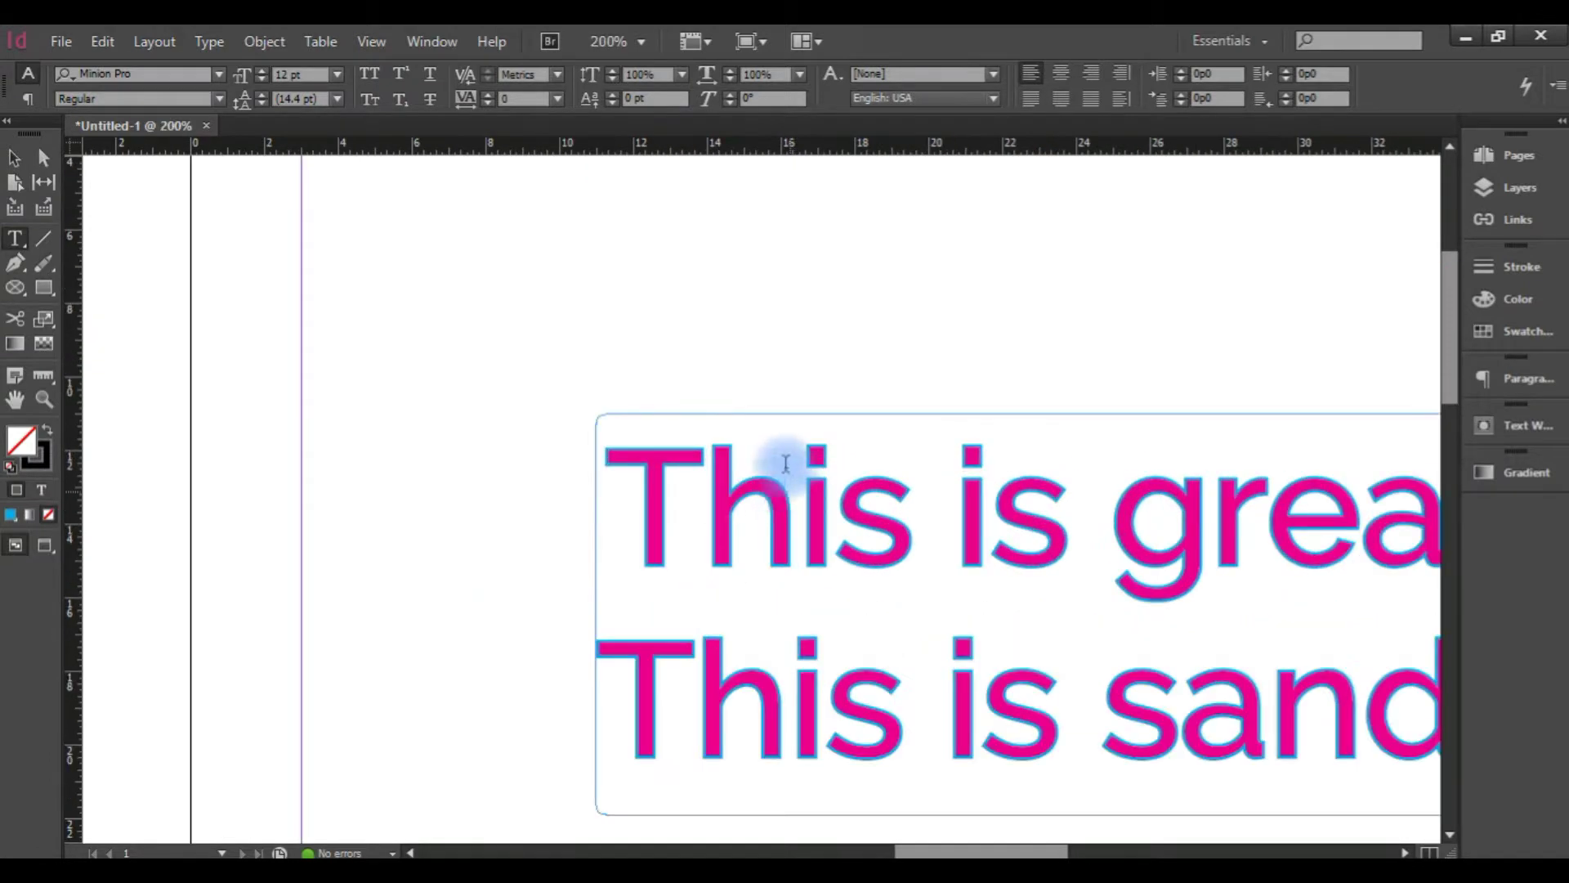
{"action": "scroll", "coordinate": [831, 488], "scroll_direction": "right", "scroll_amount": 4}
{"action": "scroll", "coordinate": [831, 488], "scroll_direction": "down", "scroll_amount": 2}
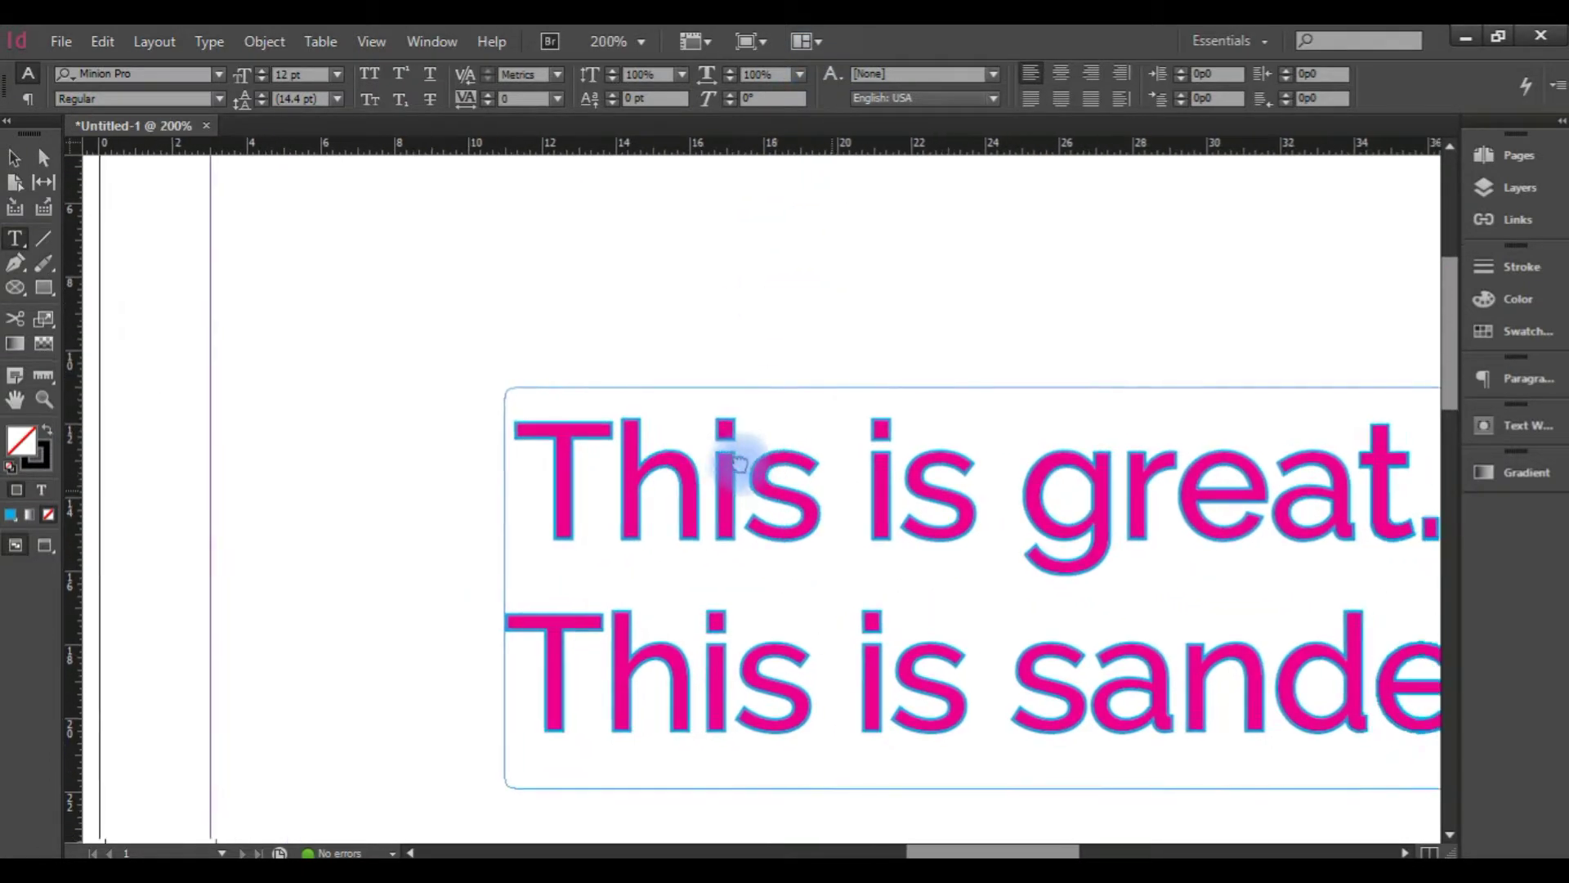
{"action": "left_click", "coordinate": [219, 99]}
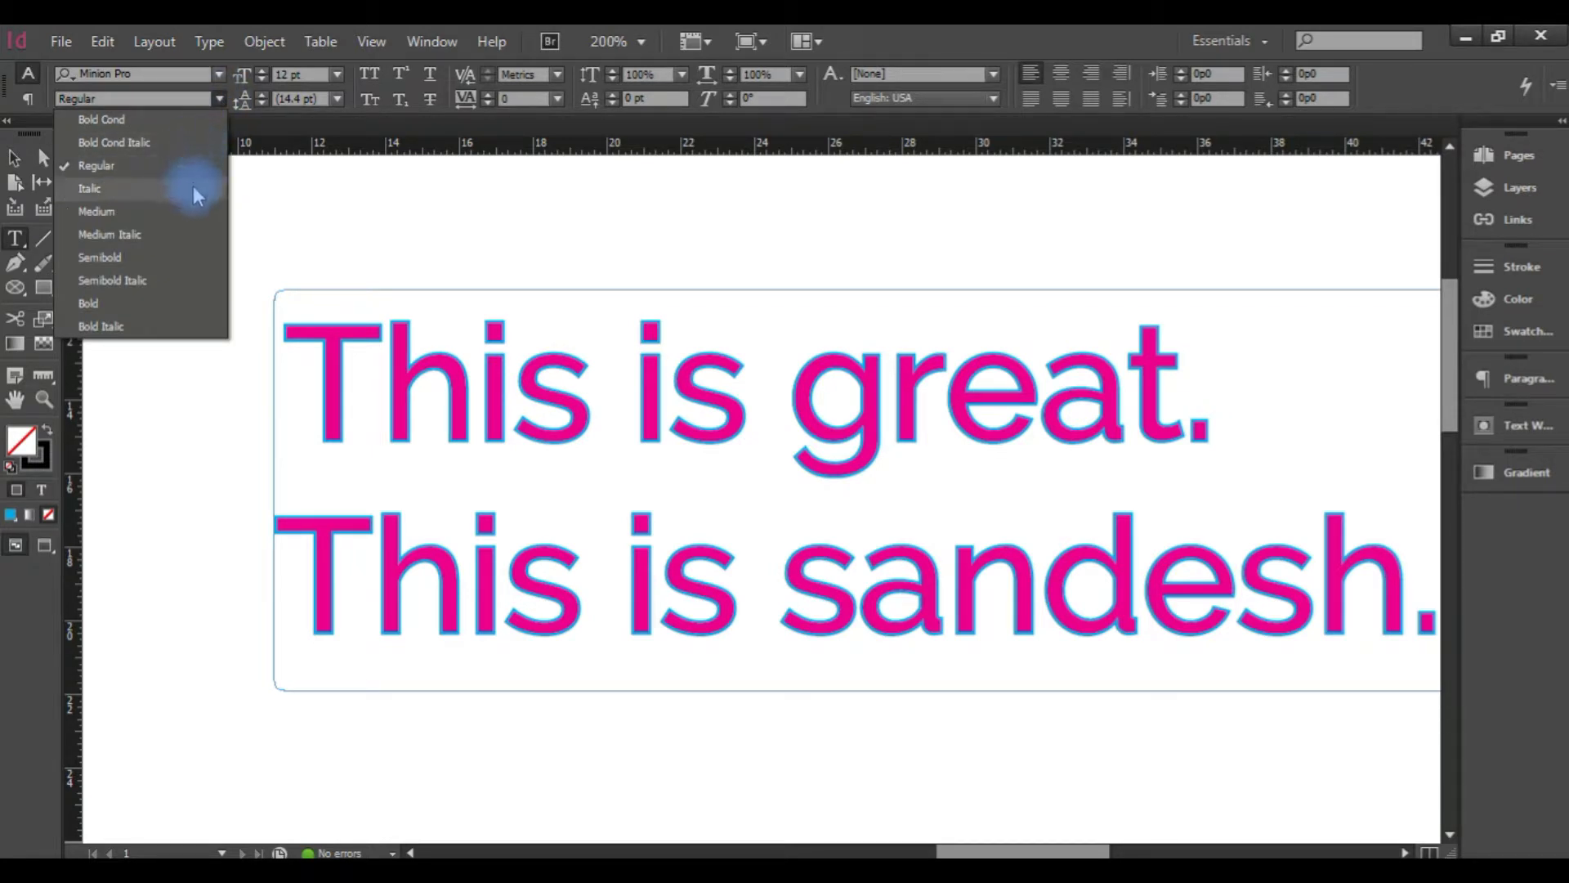
{"action": "left_click", "coordinate": [184, 300]}
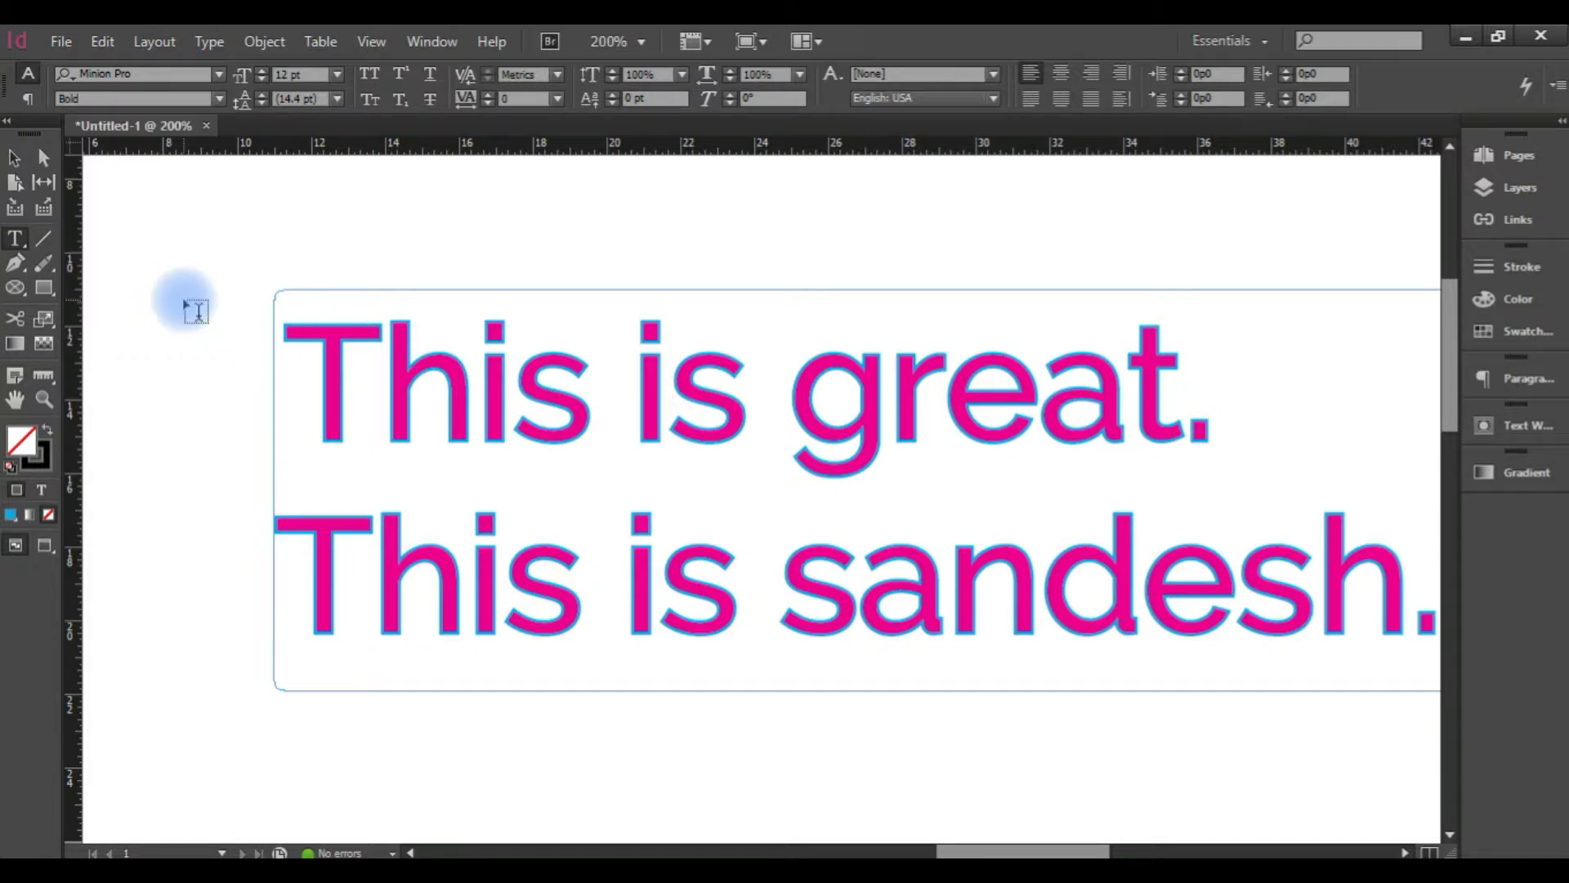
Select all the text in the frame and set its font style to ExtraLight.
{"action": "left_click", "coordinate": [570, 392]}
{"action": "key", "text": "ctrl+a"}
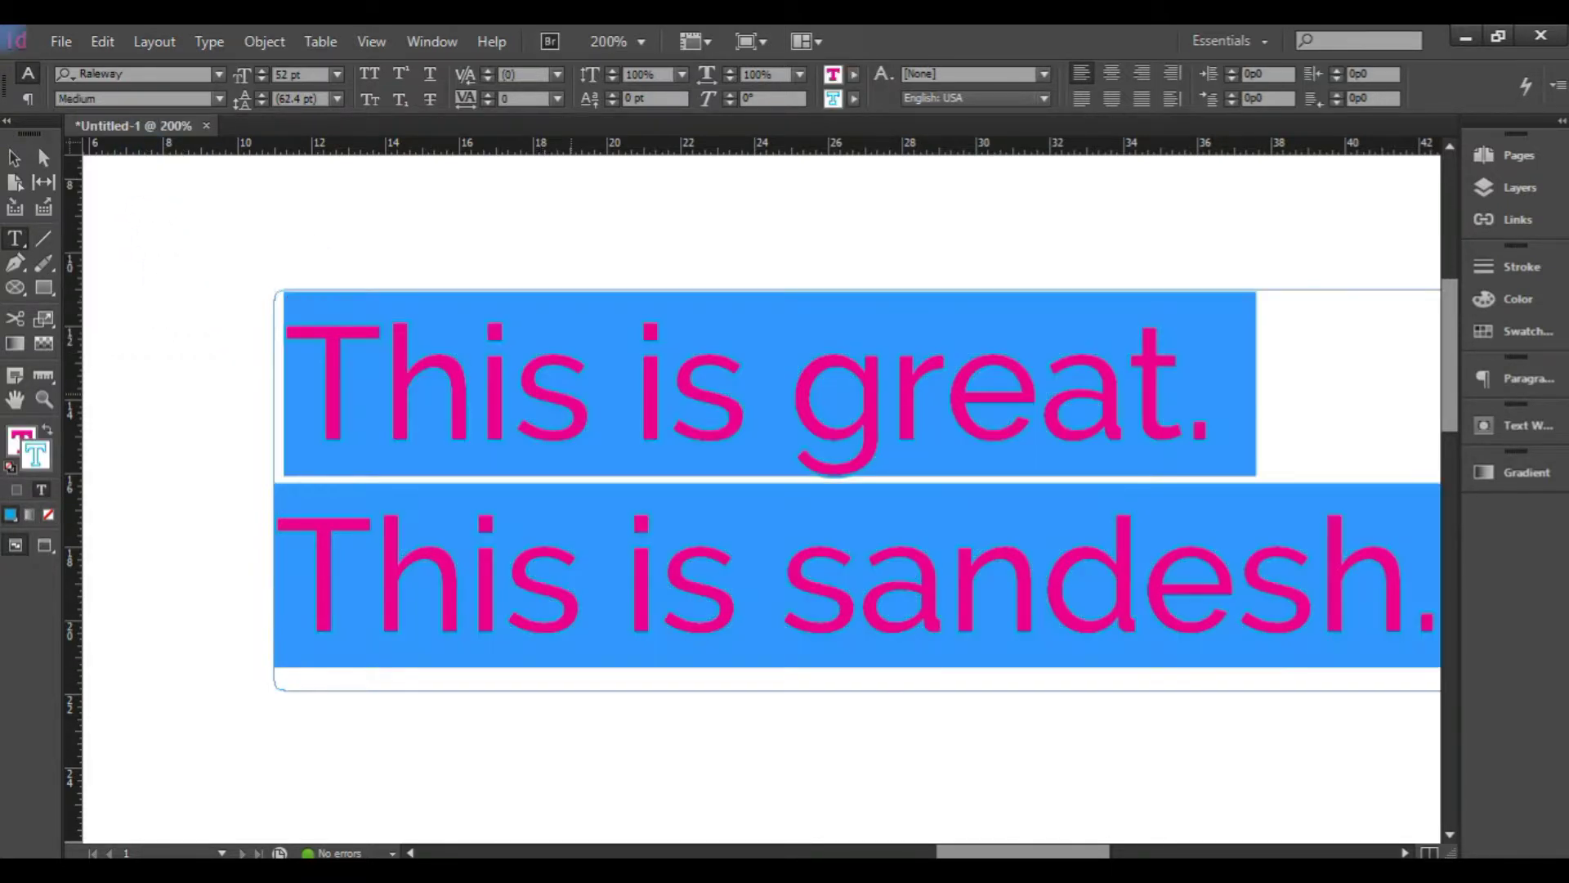
{"action": "left_click", "coordinate": [218, 99]}
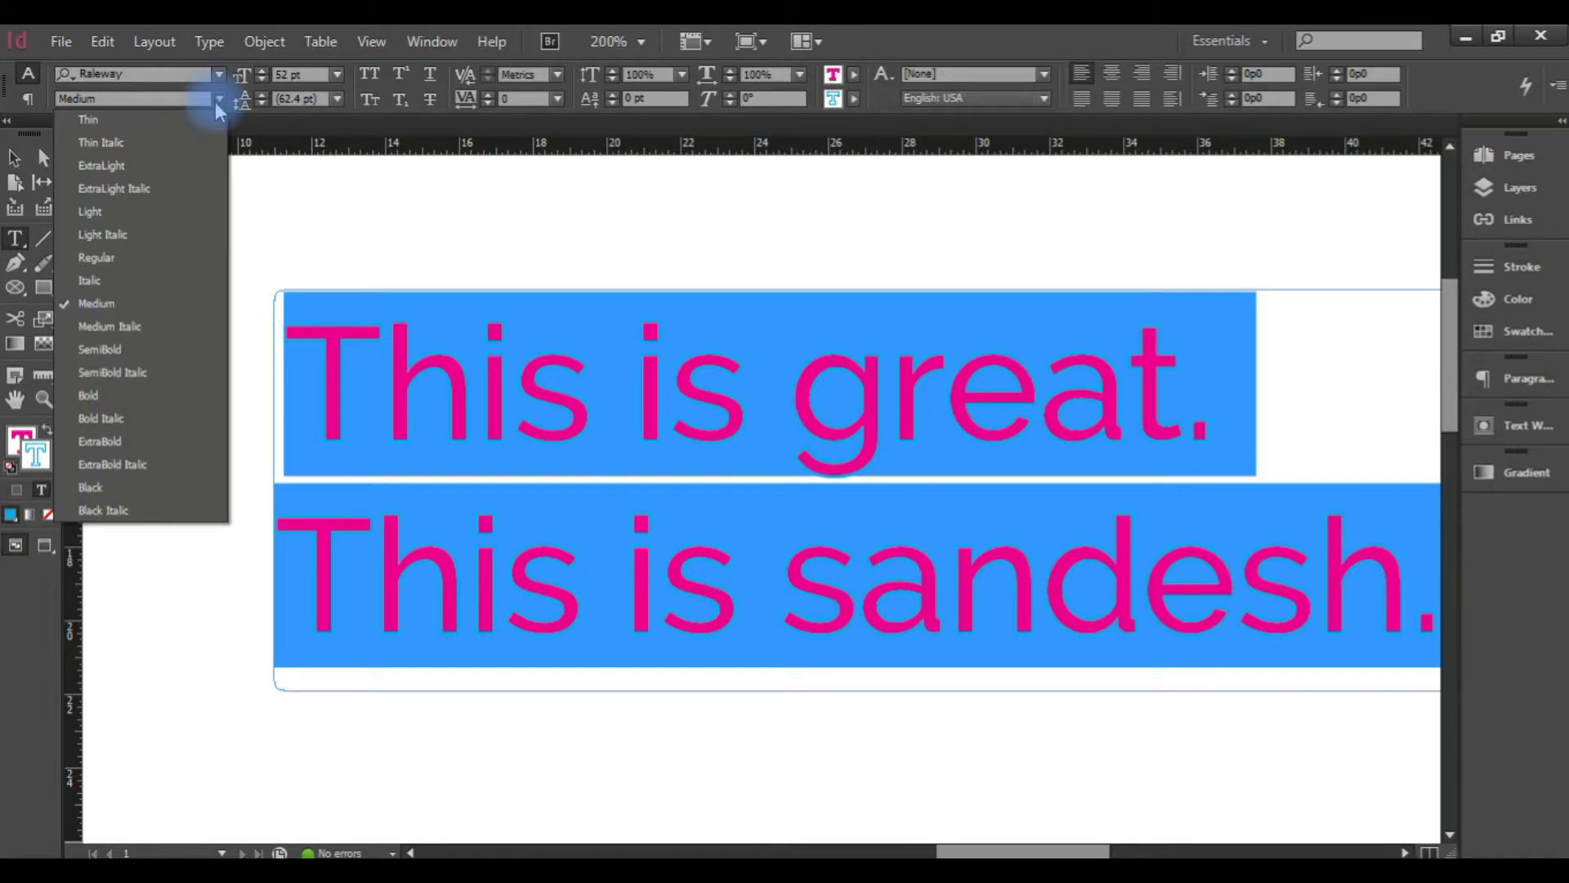
{"action": "left_click", "coordinate": [171, 172]}
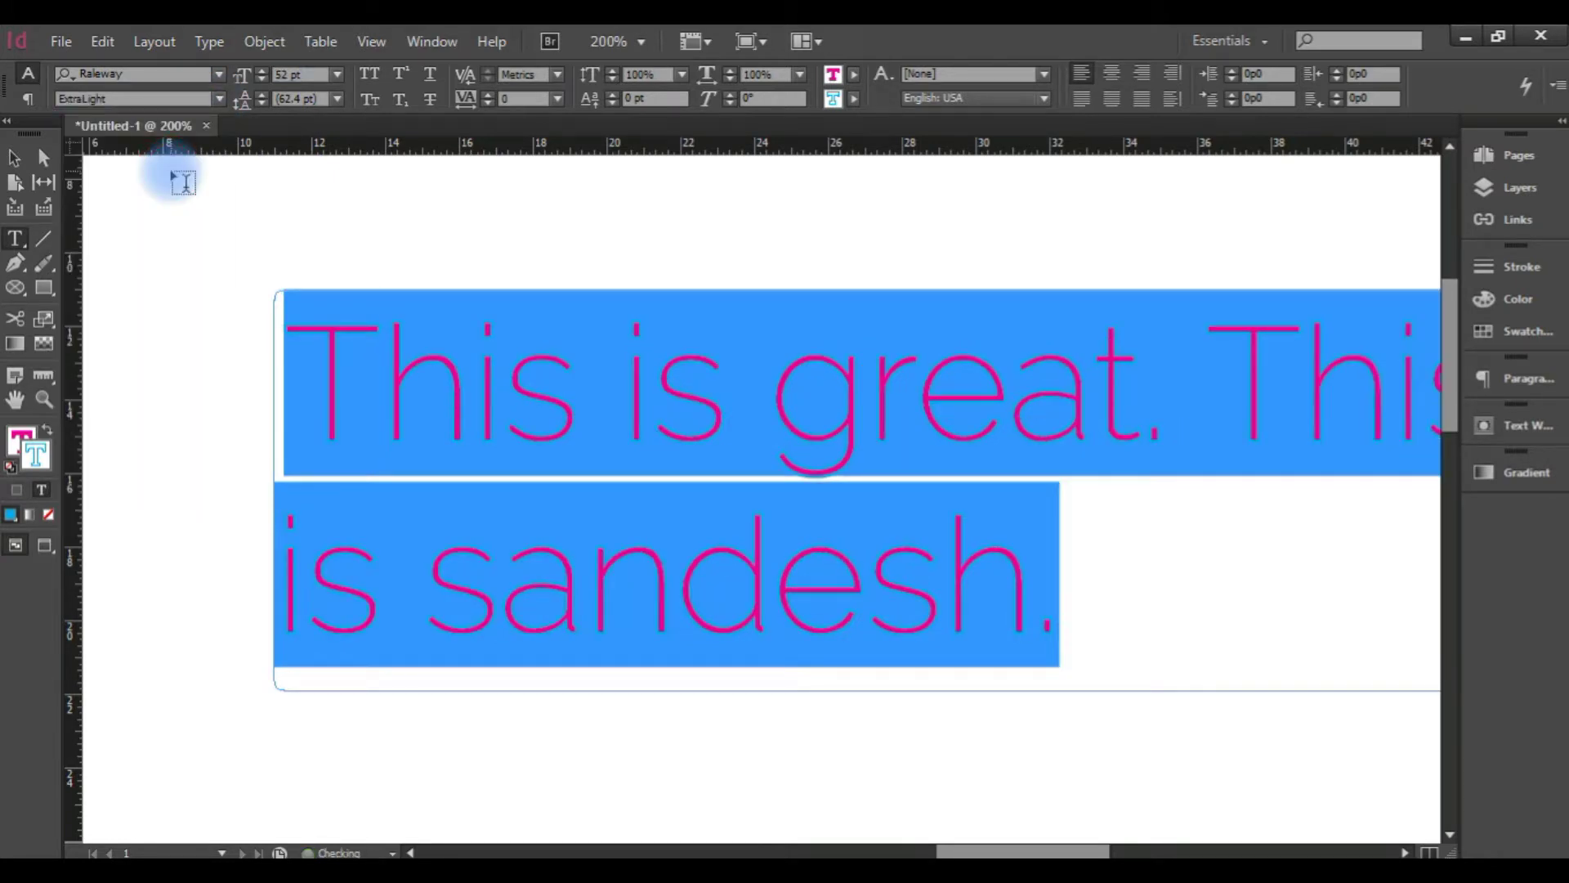
{"action": "key", "text": "BackSpace"}
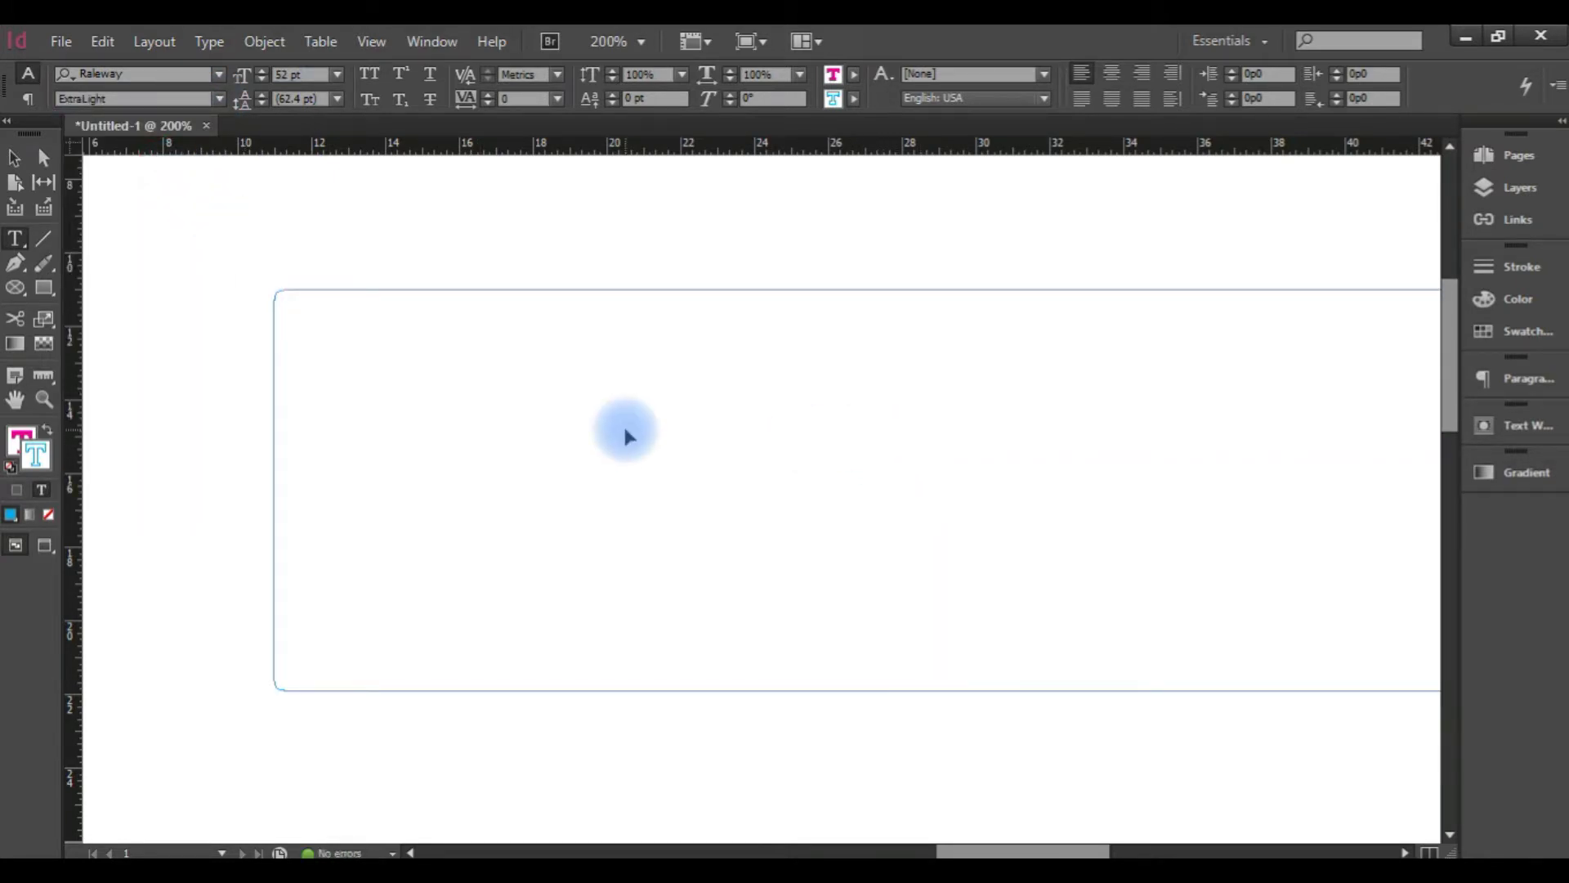
{"action": "key", "text": "ctrl+z"}
{"action": "key", "text": "Escape"}
{"action": "left_click_drag", "start_coordinate": [776, 480], "coordinate": [577, 396]}
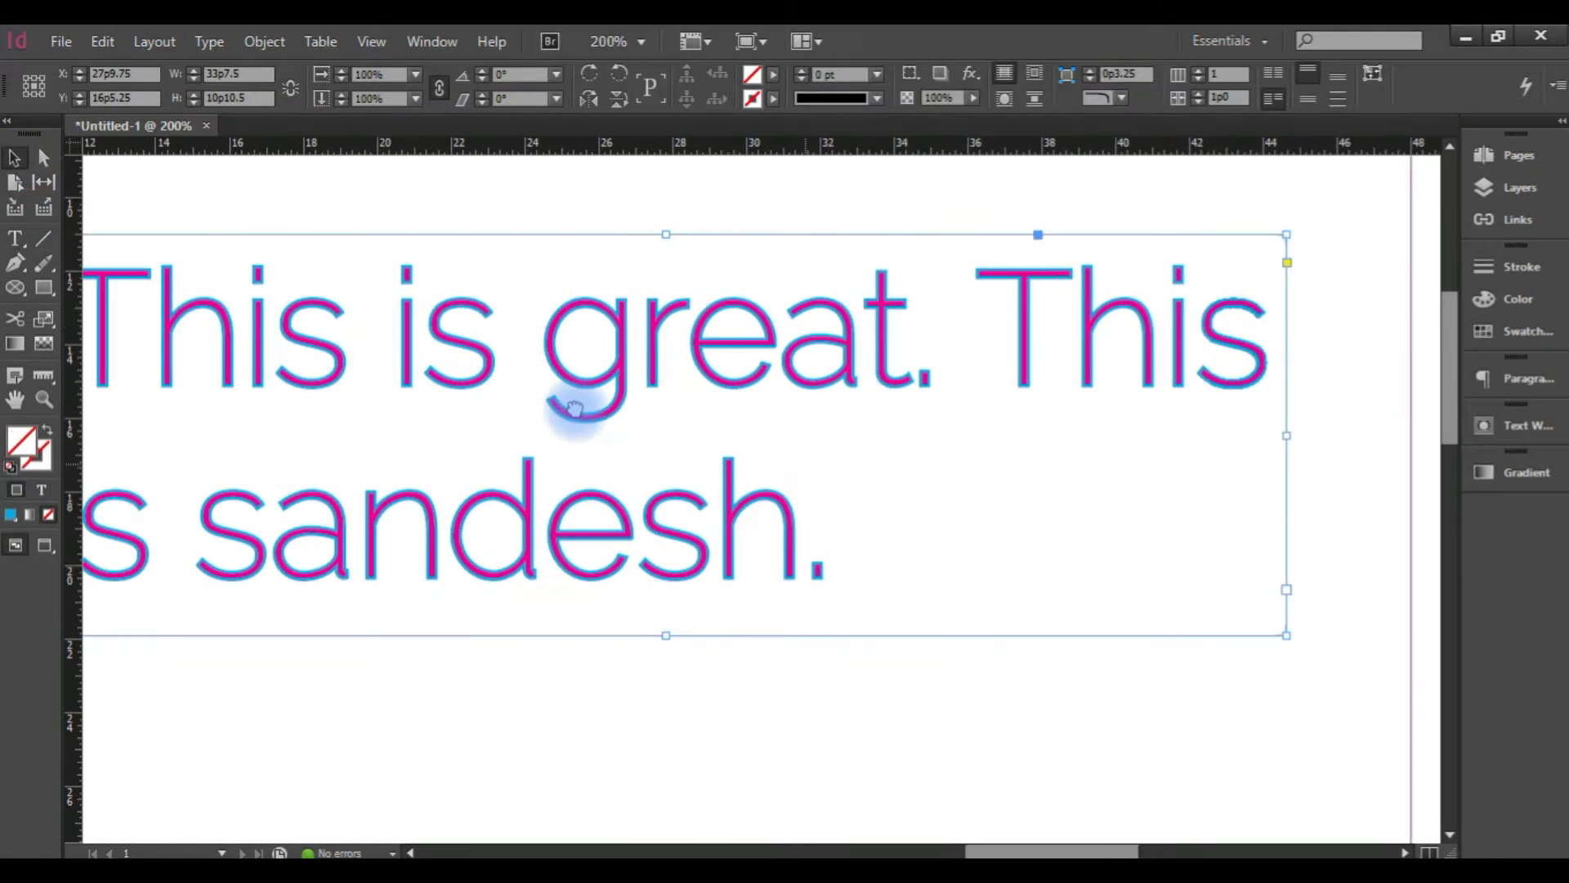
{"action": "key", "text": "ctrl+minus"}
{"action": "left_click_drag", "start_coordinate": [726, 484], "coordinate": [615, 415]}
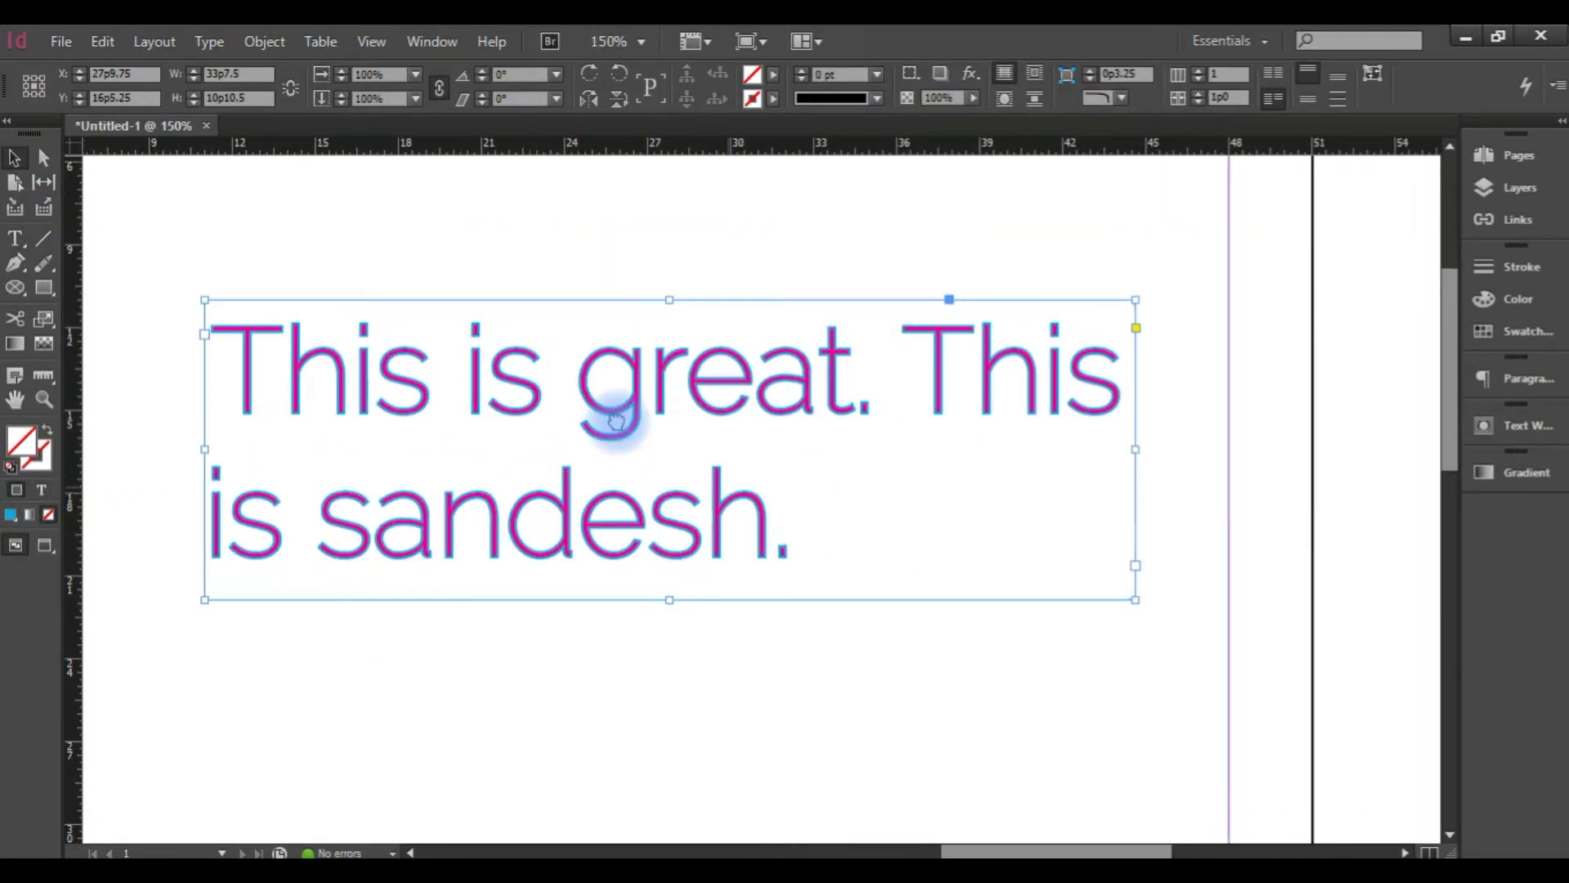
{"action": "left_click", "coordinate": [772, 98]}
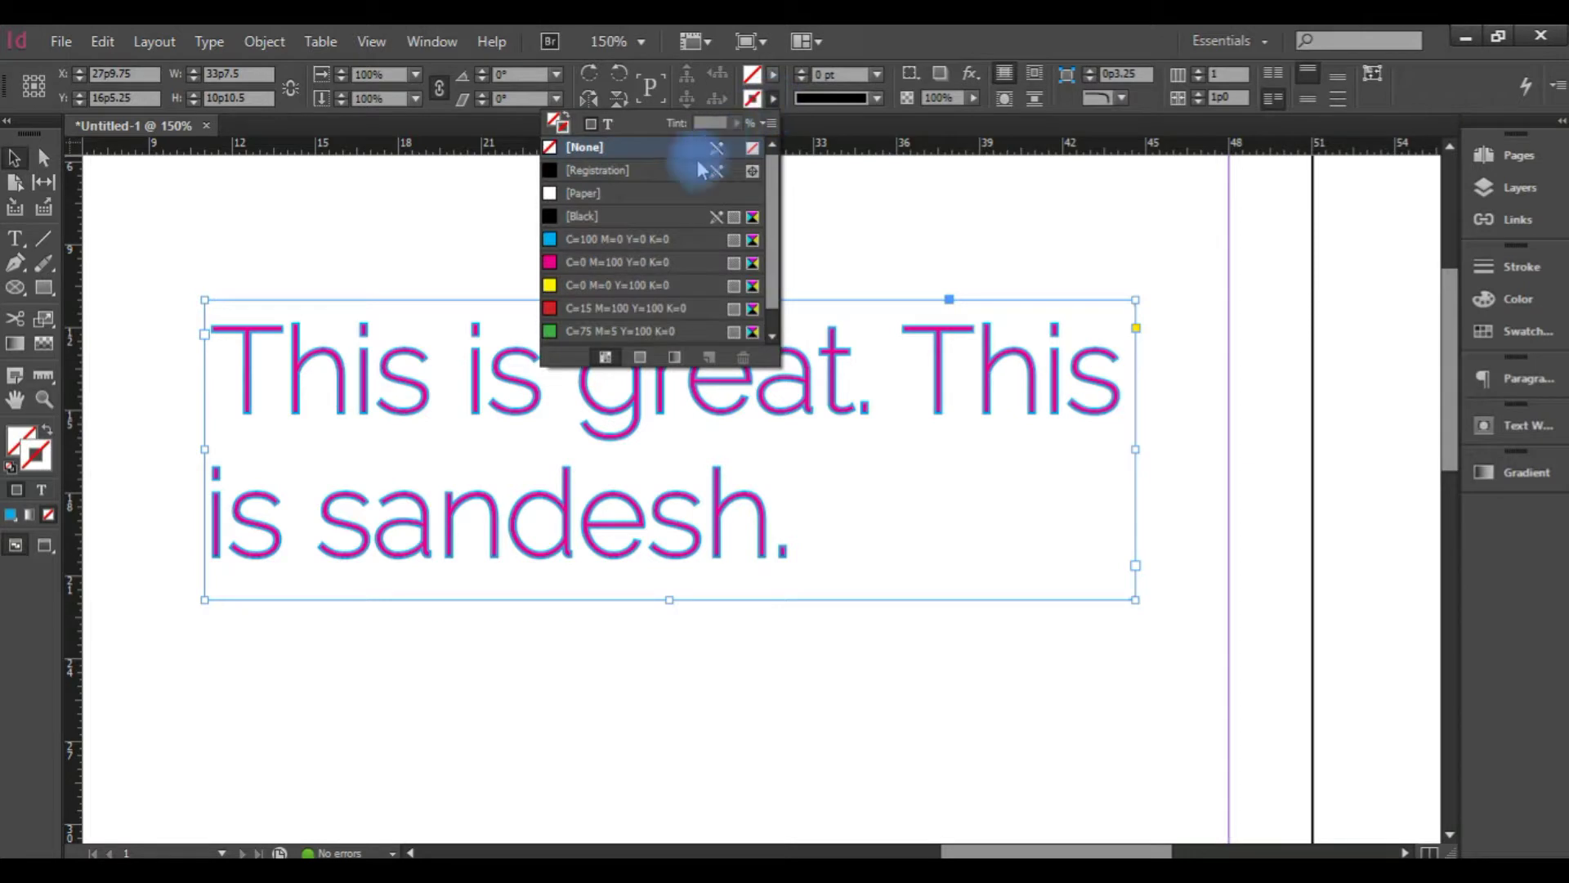
{"action": "left_click", "coordinate": [436, 389]}
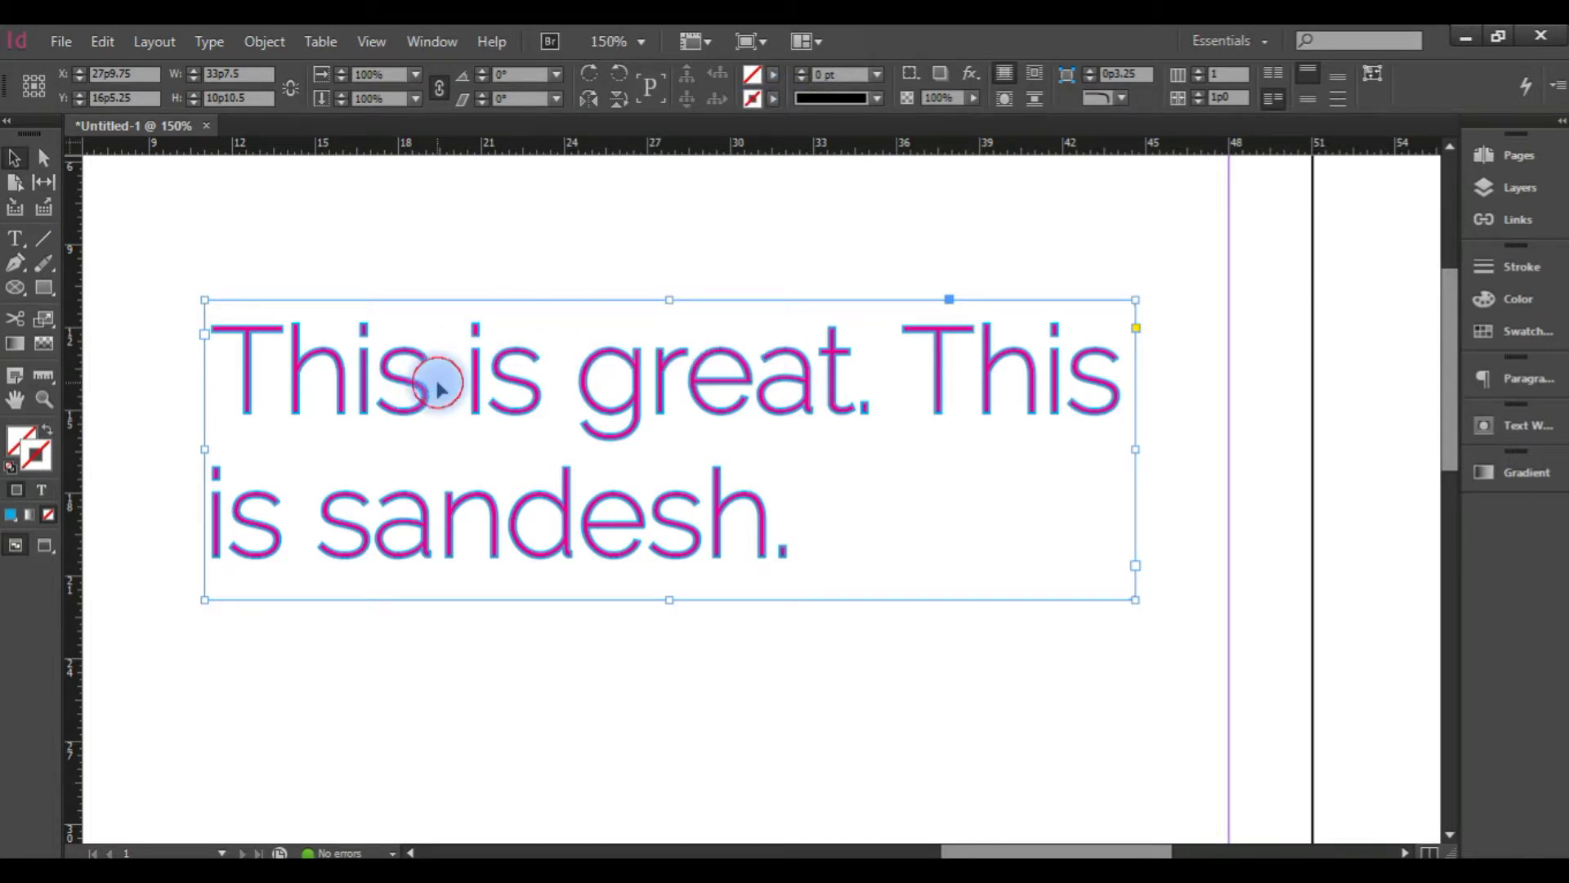
Set the stroke color of all the text in the frame to None and deselect it.
{"action": "double_click", "coordinate": [437, 389]}
{"action": "key", "text": "ctrl+a"}
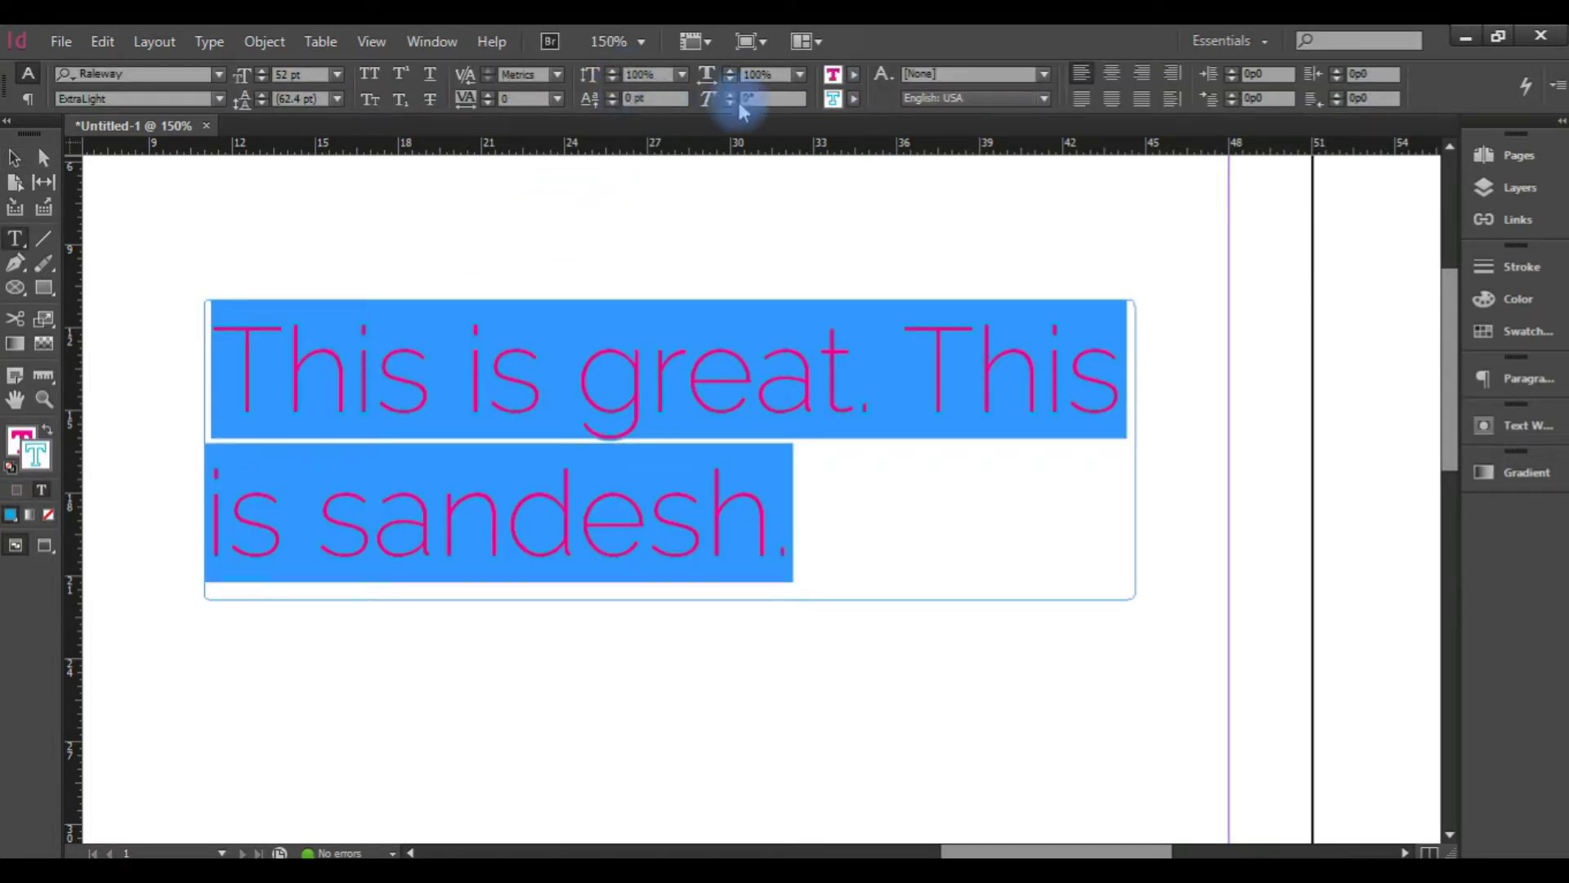
{"action": "left_click", "coordinate": [853, 100]}
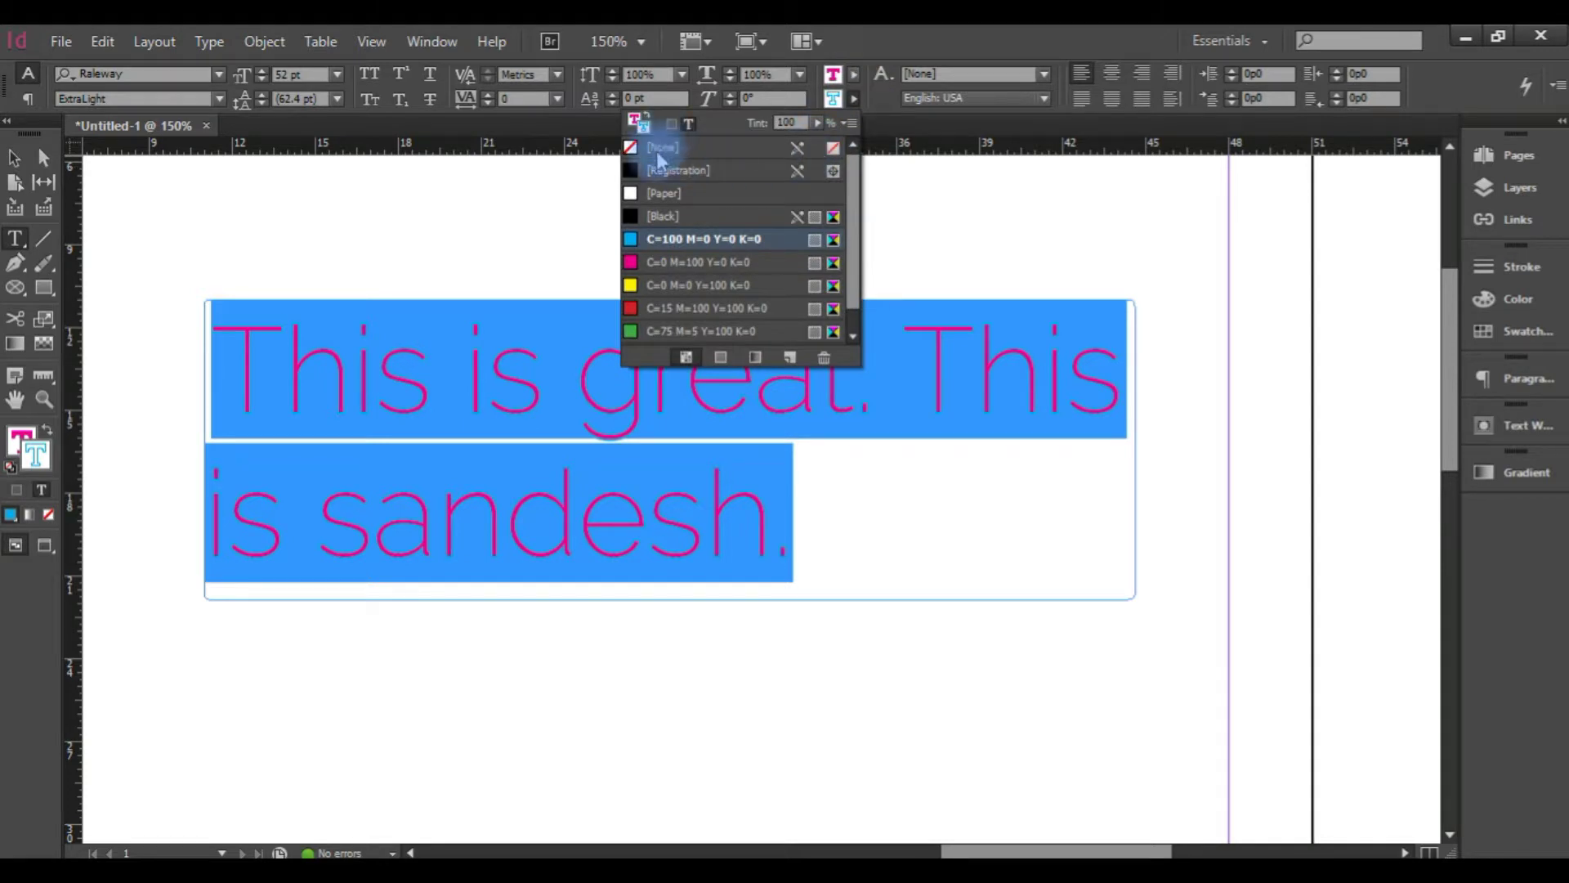
{"action": "left_click", "coordinate": [646, 143]}
{"action": "left_click", "coordinate": [449, 396]}
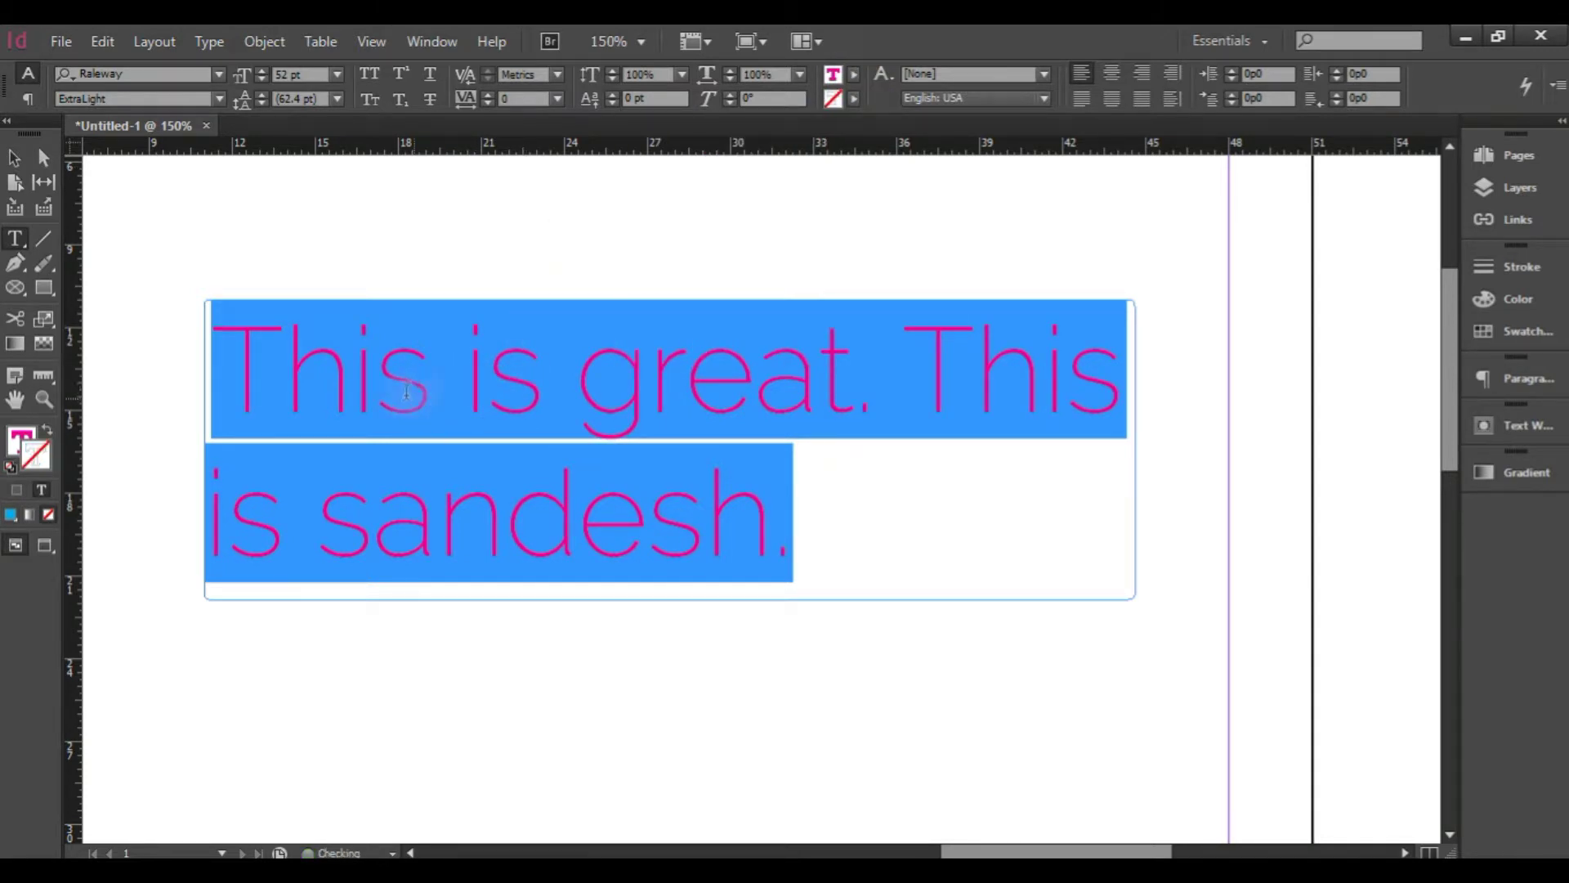
{"action": "left_click", "coordinate": [408, 396]}
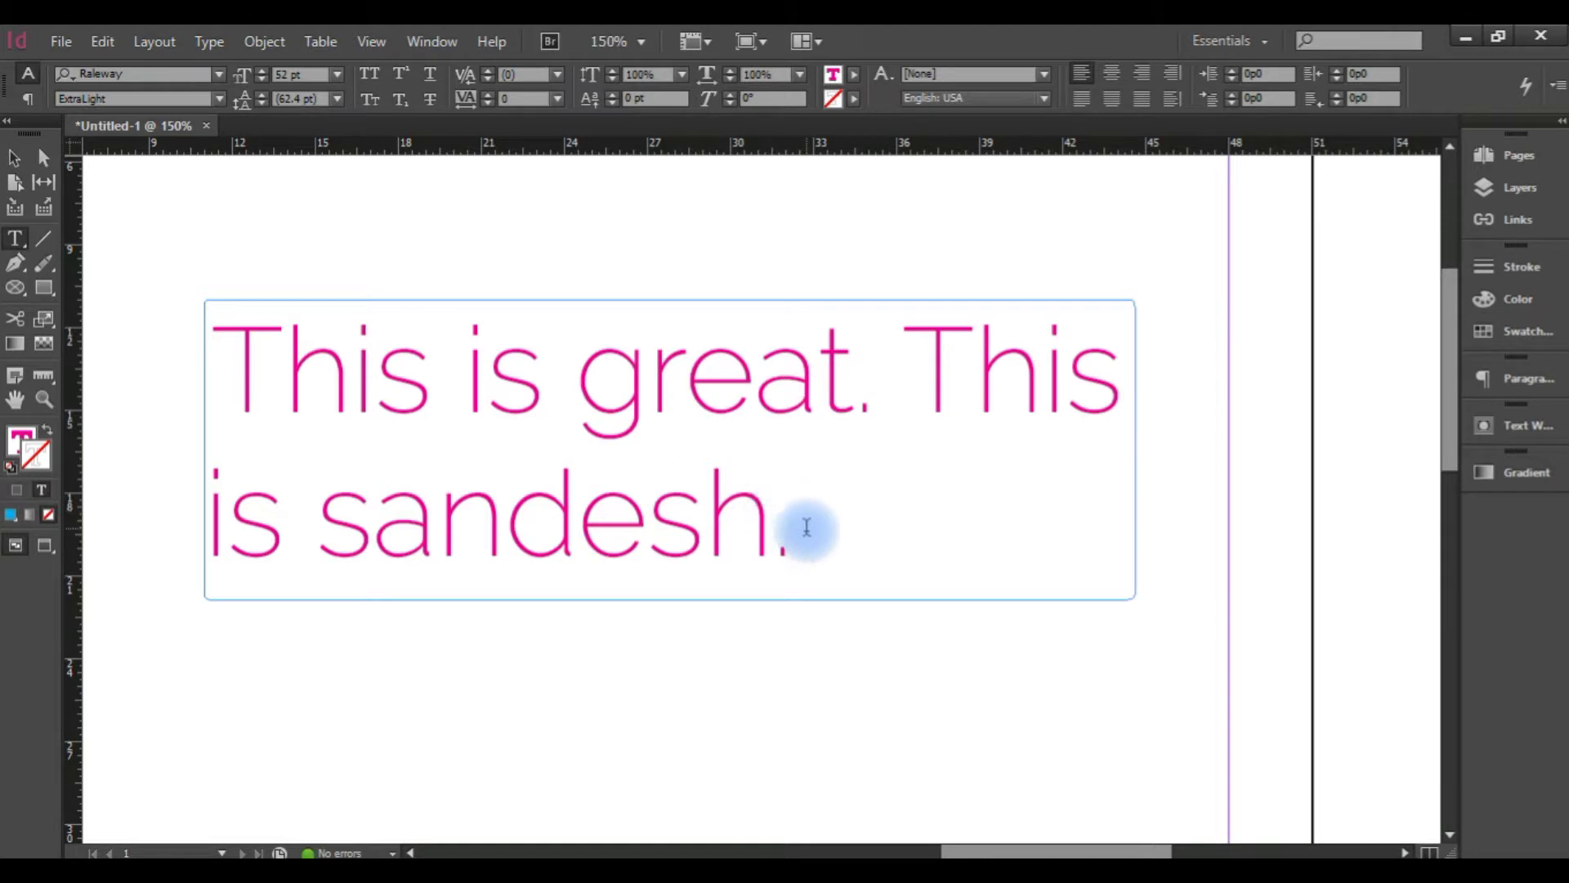
Select all the text after the first word and set its leading to 64 pt.
{"action": "left_click_drag", "start_coordinate": [802, 530], "coordinate": [442, 378]}
{"action": "left_click", "coordinate": [263, 95]}
{"action": "left_click", "coordinate": [263, 95]}
{"action": "left_click", "coordinate": [262, 94]}
{"action": "left_click", "coordinate": [263, 94]}
{"action": "left_click", "coordinate": [262, 94]}
{"action": "left_click", "coordinate": [262, 95]}
{"action": "left_click", "coordinate": [262, 103]}
{"action": "left_click", "coordinate": [262, 103]}
{"action": "left_click", "coordinate": [261, 104]}
{"action": "left_click", "coordinate": [262, 104]}
{"action": "left_click", "coordinate": [262, 104]}
{"action": "left_click", "coordinate": [262, 104]}
{"action": "left_click", "coordinate": [261, 104]}
{"action": "left_click", "coordinate": [262, 104]}
{"action": "left_click", "coordinate": [261, 104]}
{"action": "left_click", "coordinate": [262, 104]}
{"action": "left_click", "coordinate": [262, 103]}
{"action": "left_click", "coordinate": [262, 104]}
{"action": "left_click", "coordinate": [261, 104]}
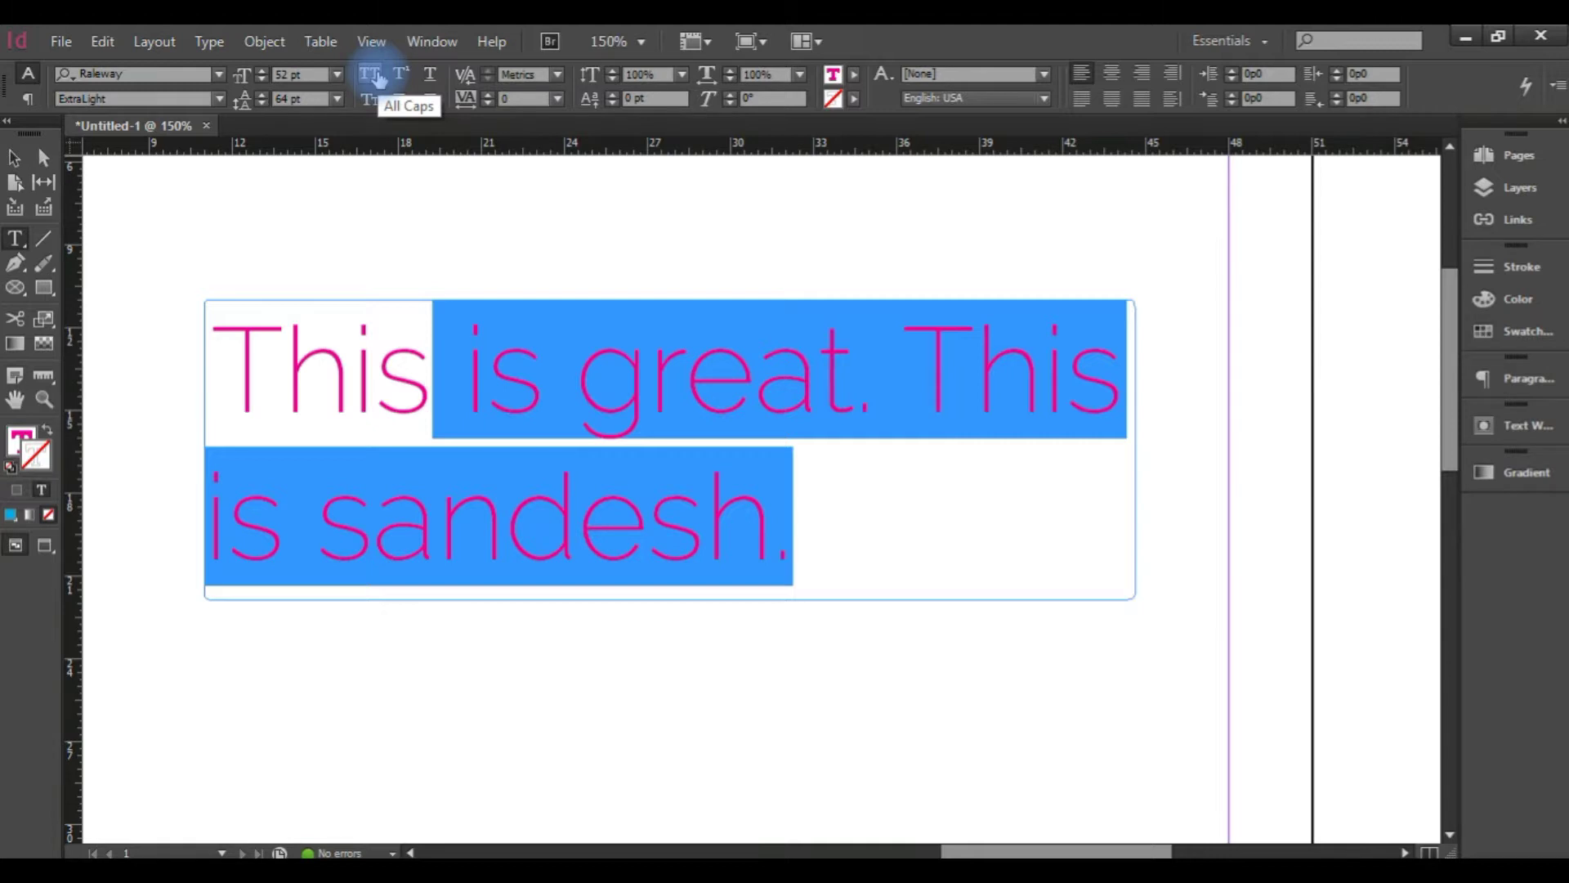
Try All Caps and Small Caps in turn on the selected text, switching each one off again.
{"action": "left_click", "coordinate": [371, 75]}
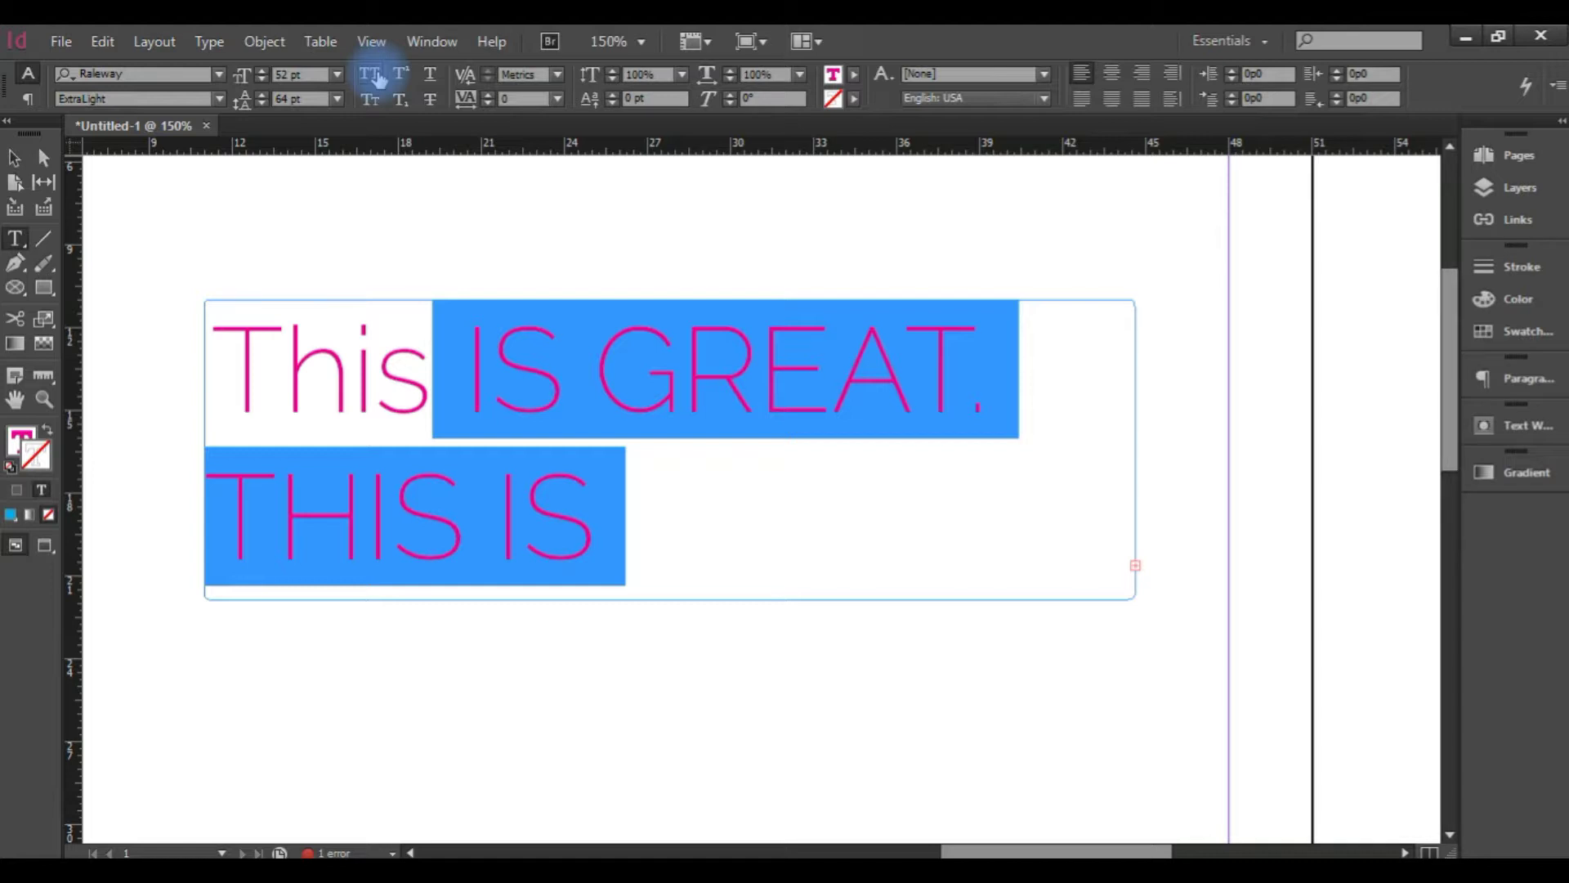
{"action": "left_click", "coordinate": [373, 76]}
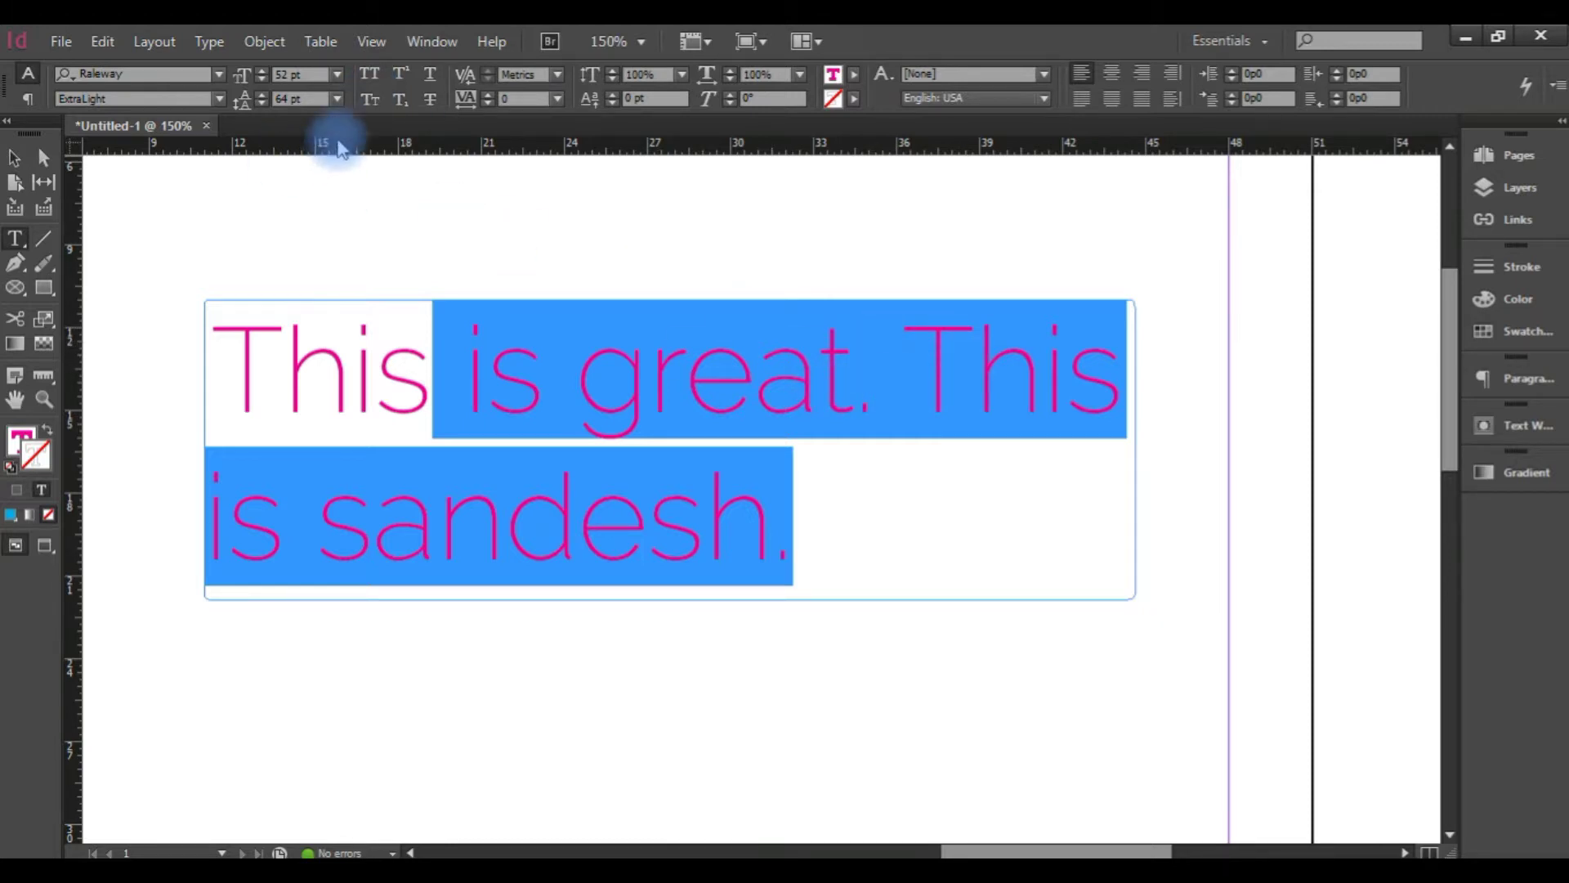
{"action": "left_click", "coordinate": [369, 99]}
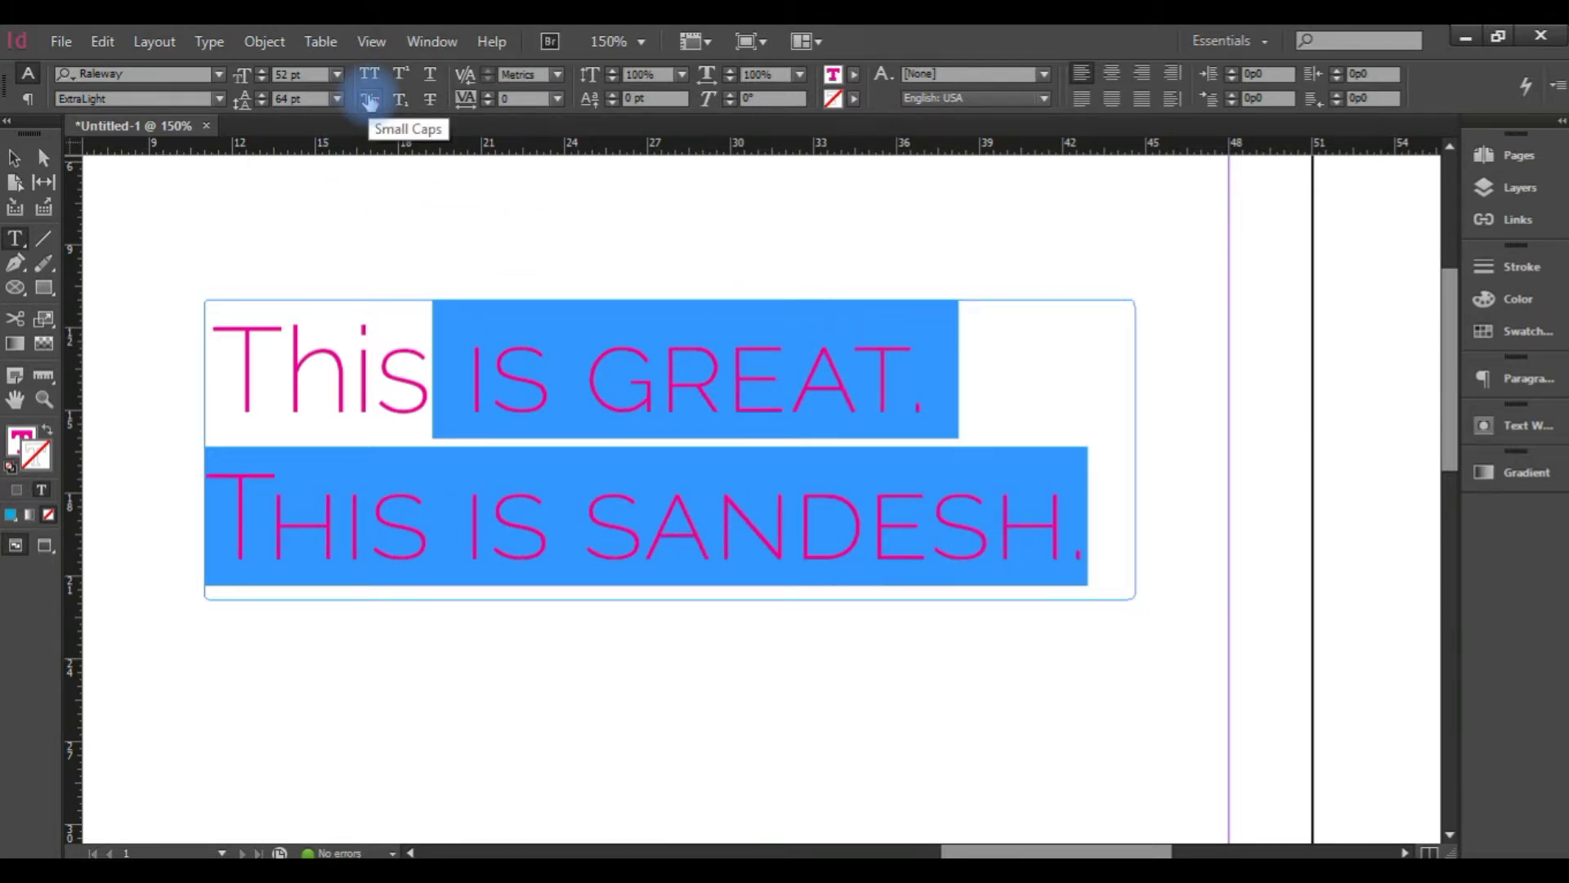
{"action": "left_click", "coordinate": [369, 99]}
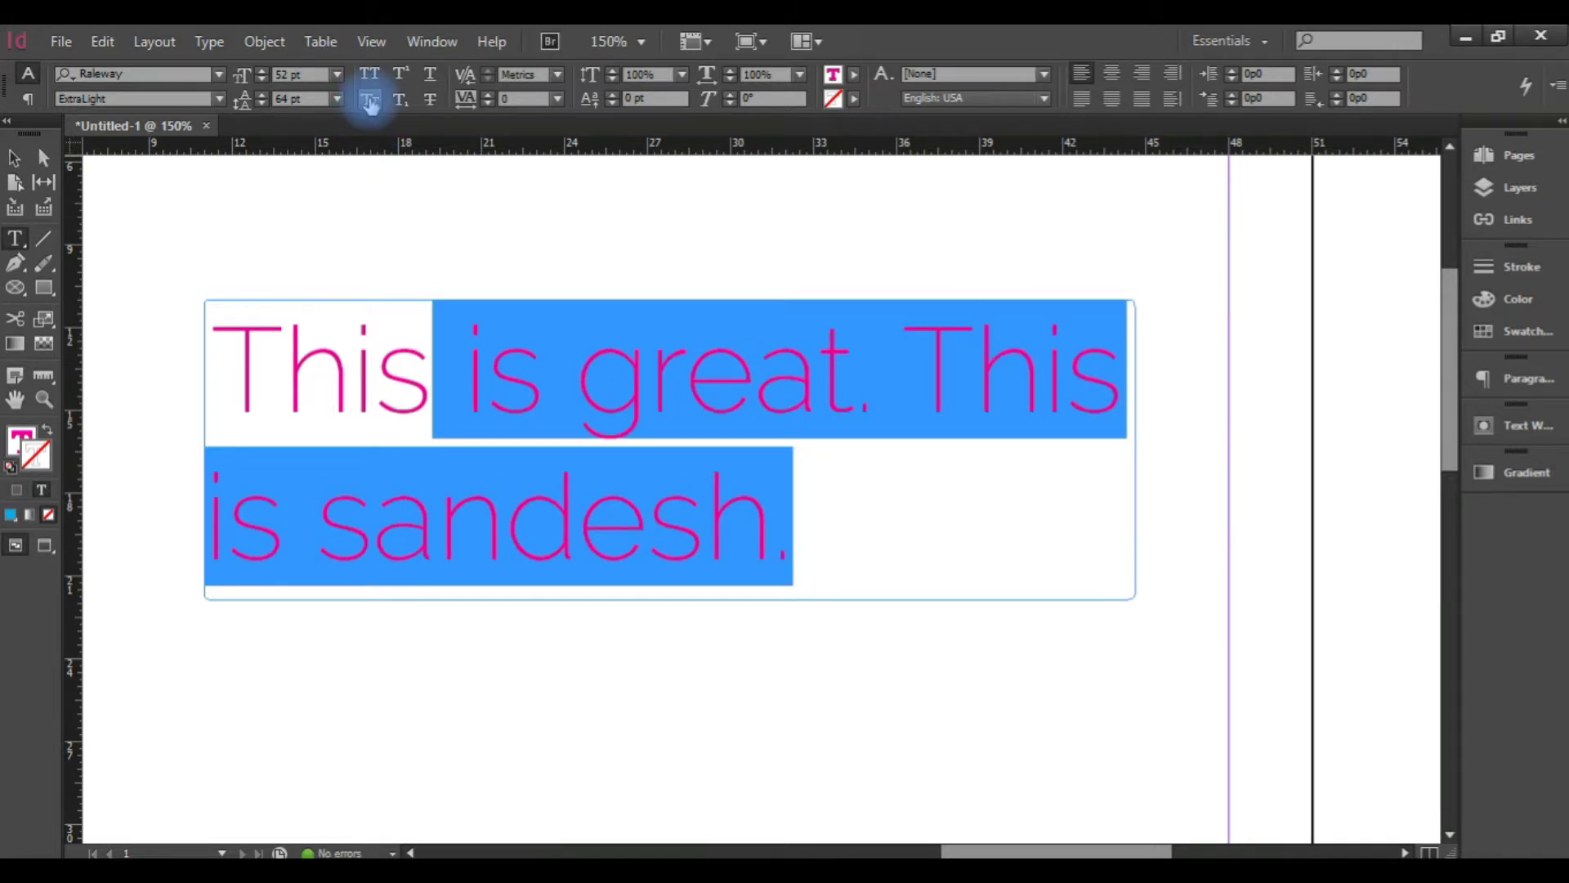
{"action": "left_click", "coordinate": [369, 102]}
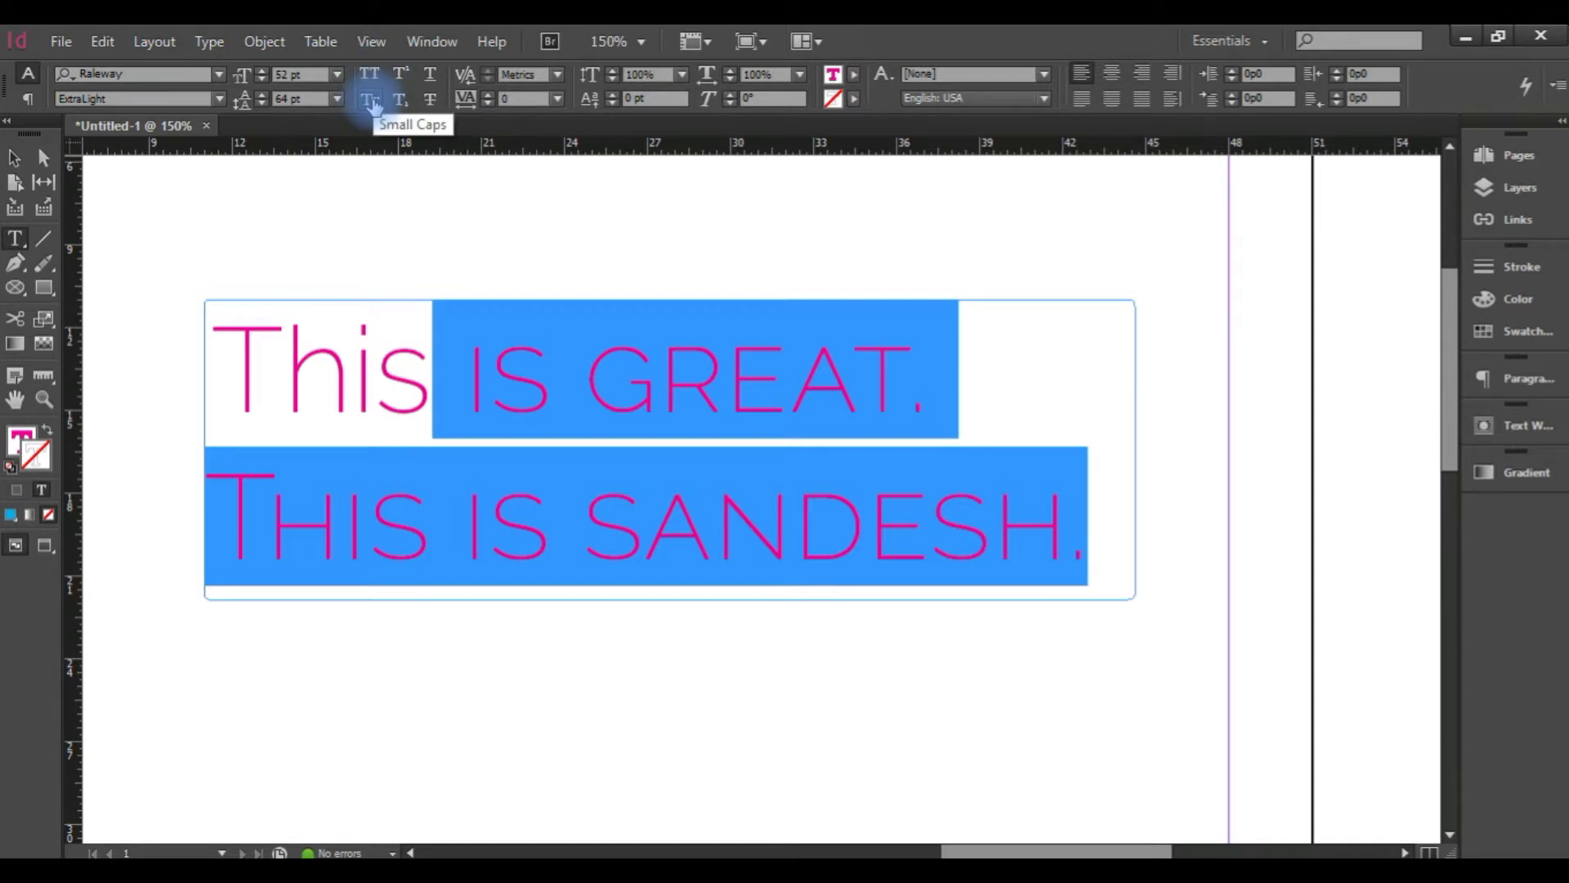
{"action": "left_click", "coordinate": [369, 101]}
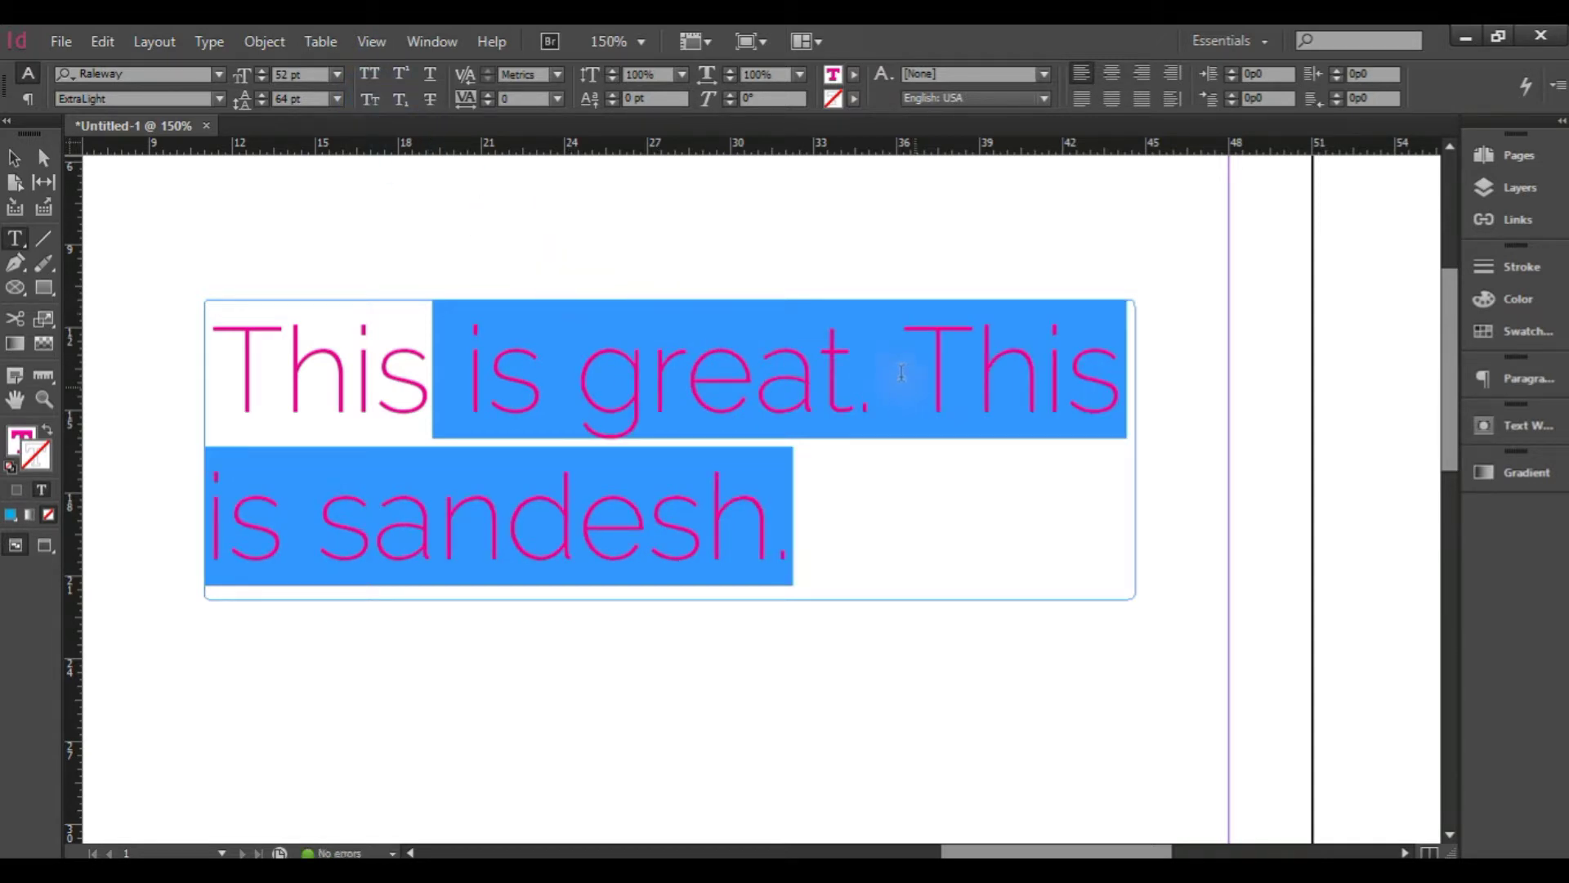
{"action": "left_click", "coordinate": [371, 102]}
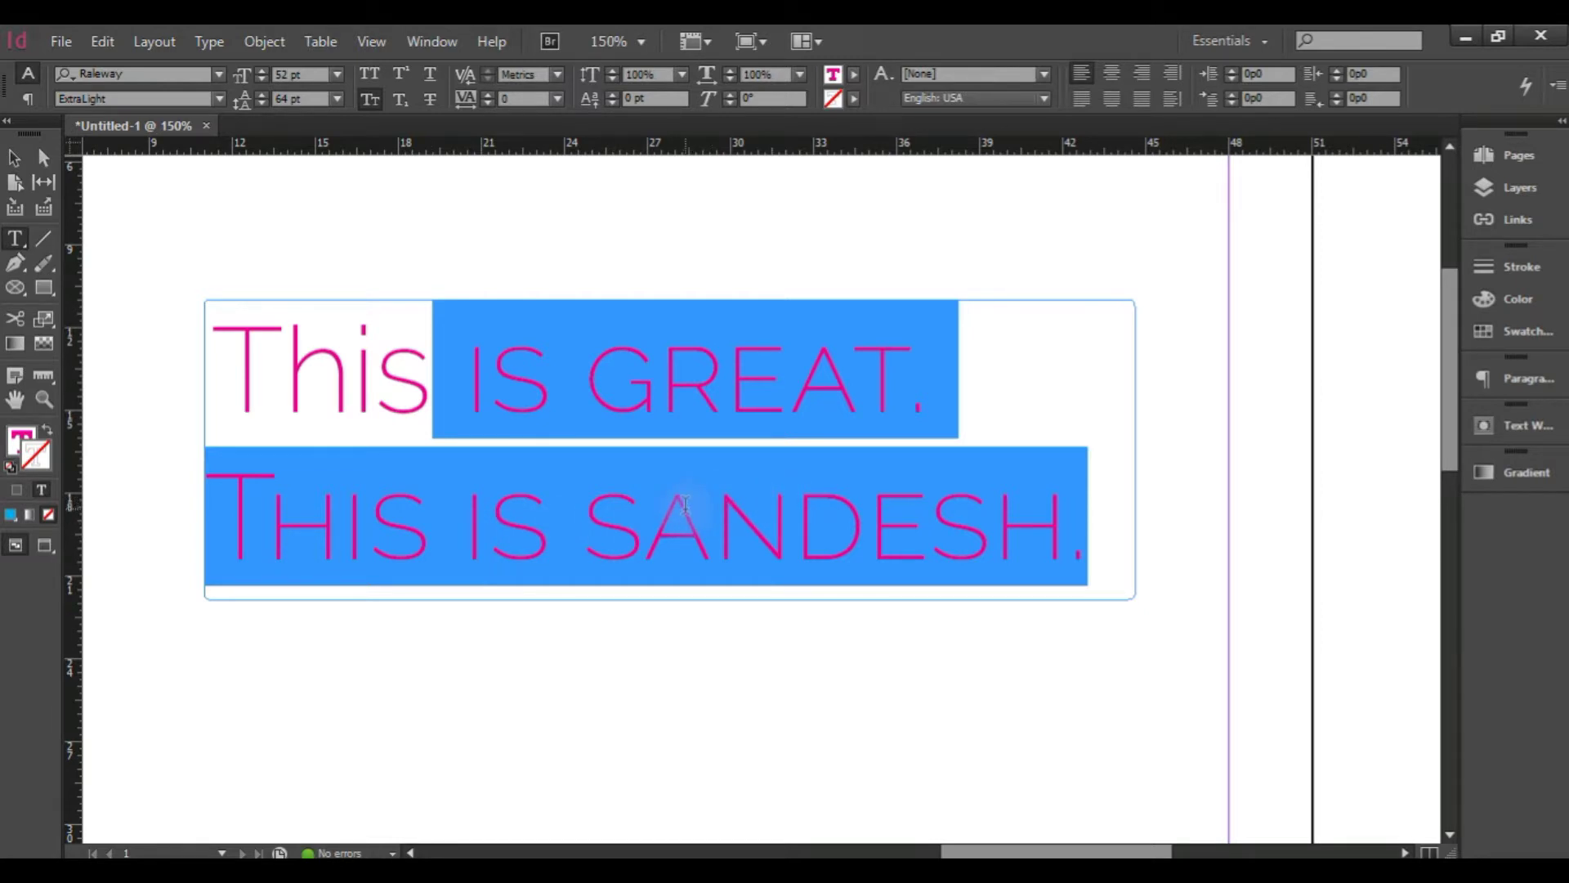
{"action": "left_click", "coordinate": [370, 98]}
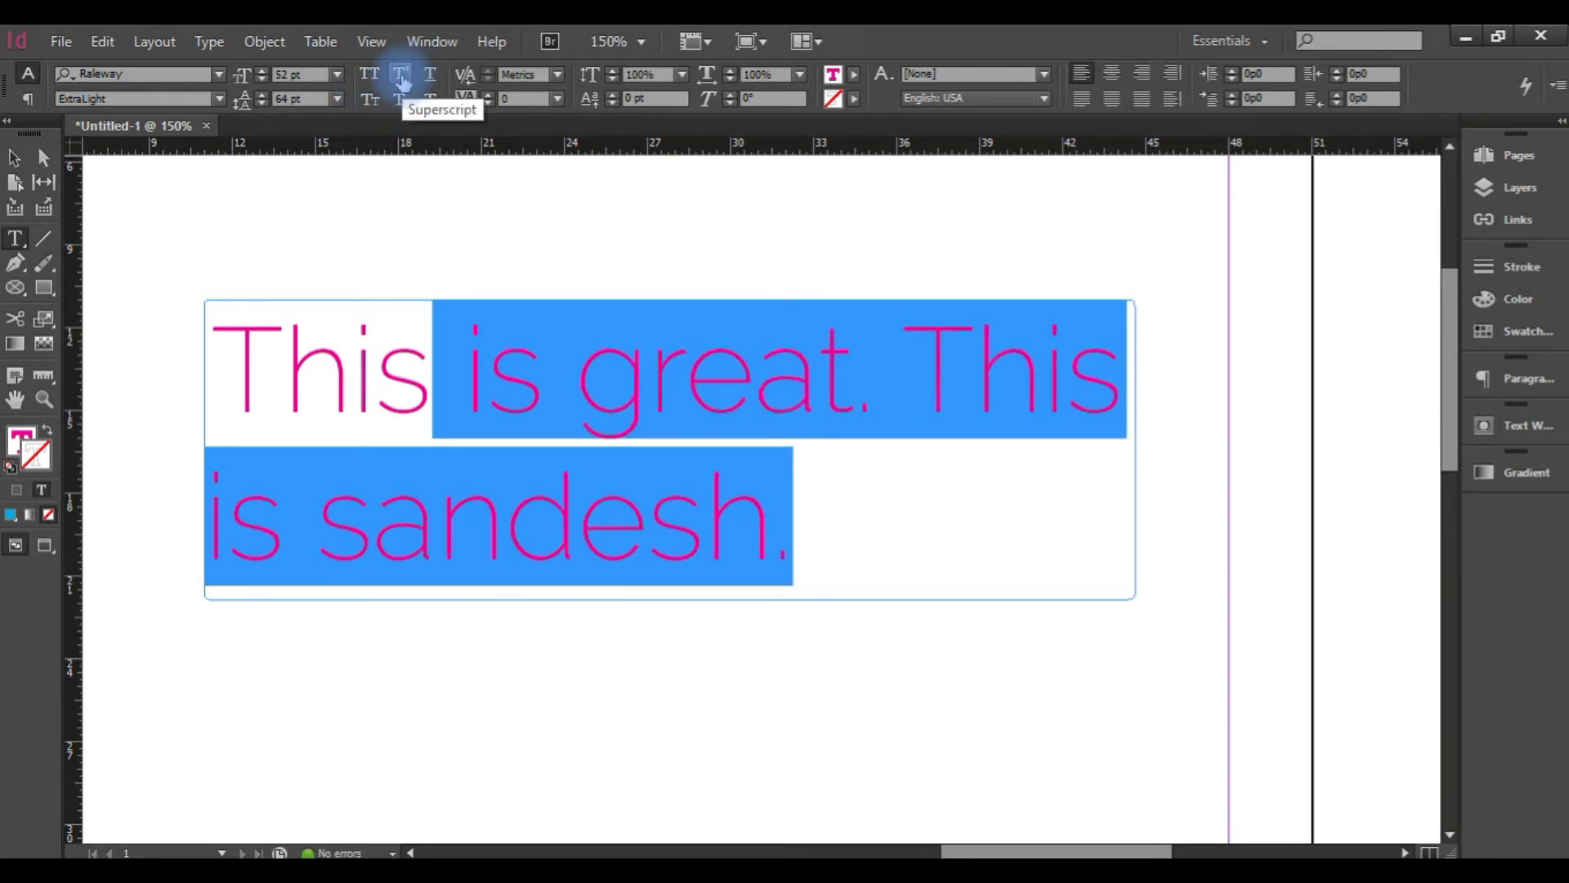
Replace the full stop at the end of the second sentence with the digit 2.
{"action": "left_click", "coordinate": [917, 494]}
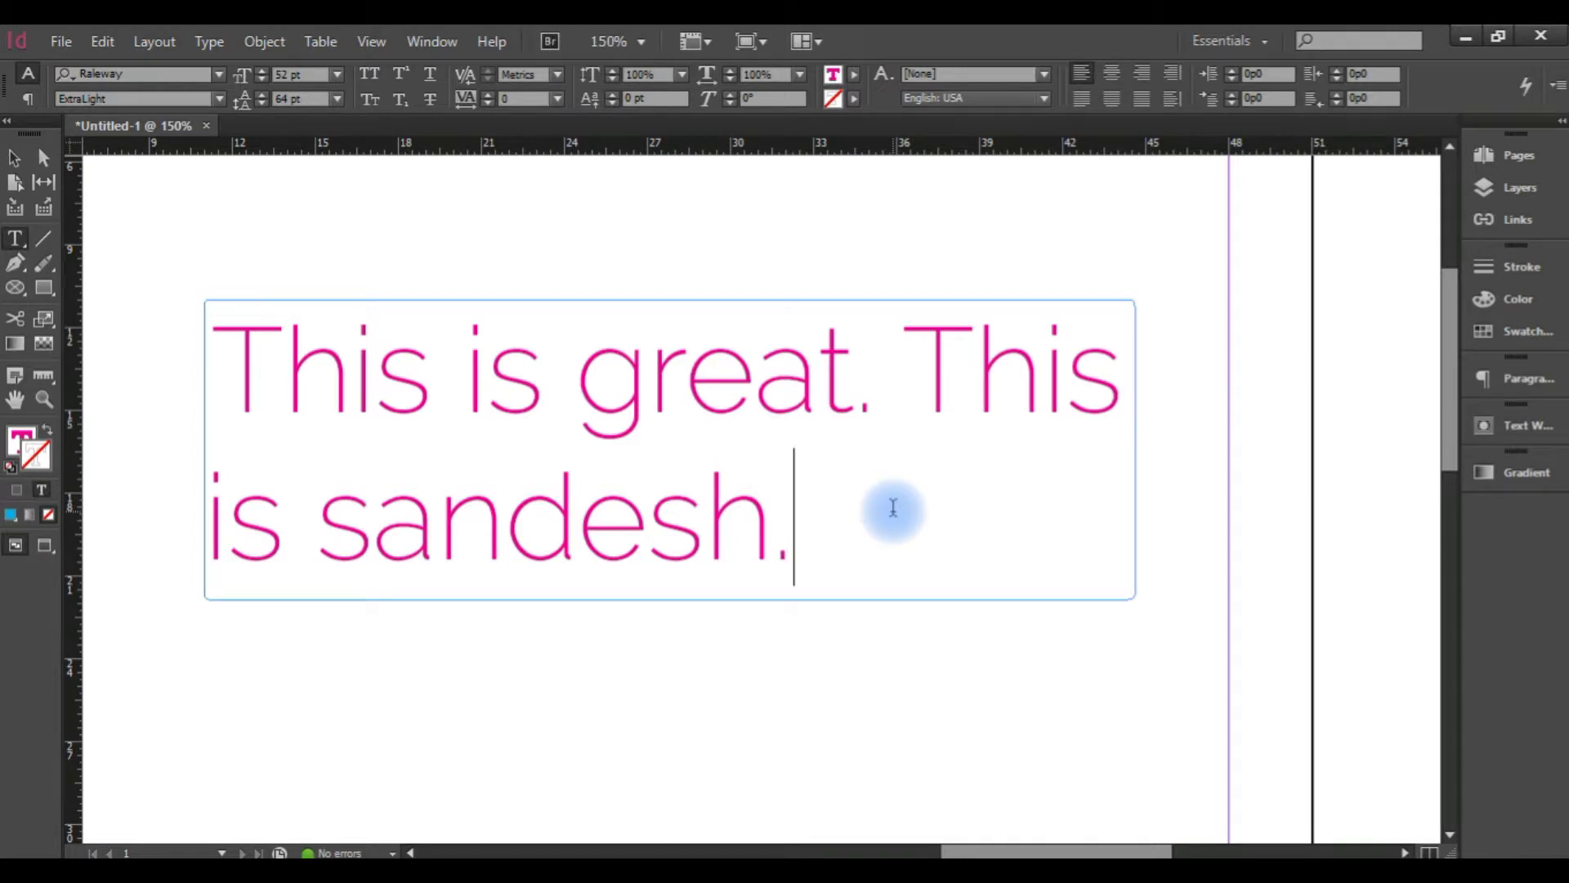
{"action": "key", "text": "BackSpace"}
{"action": "type", "text": "2"}
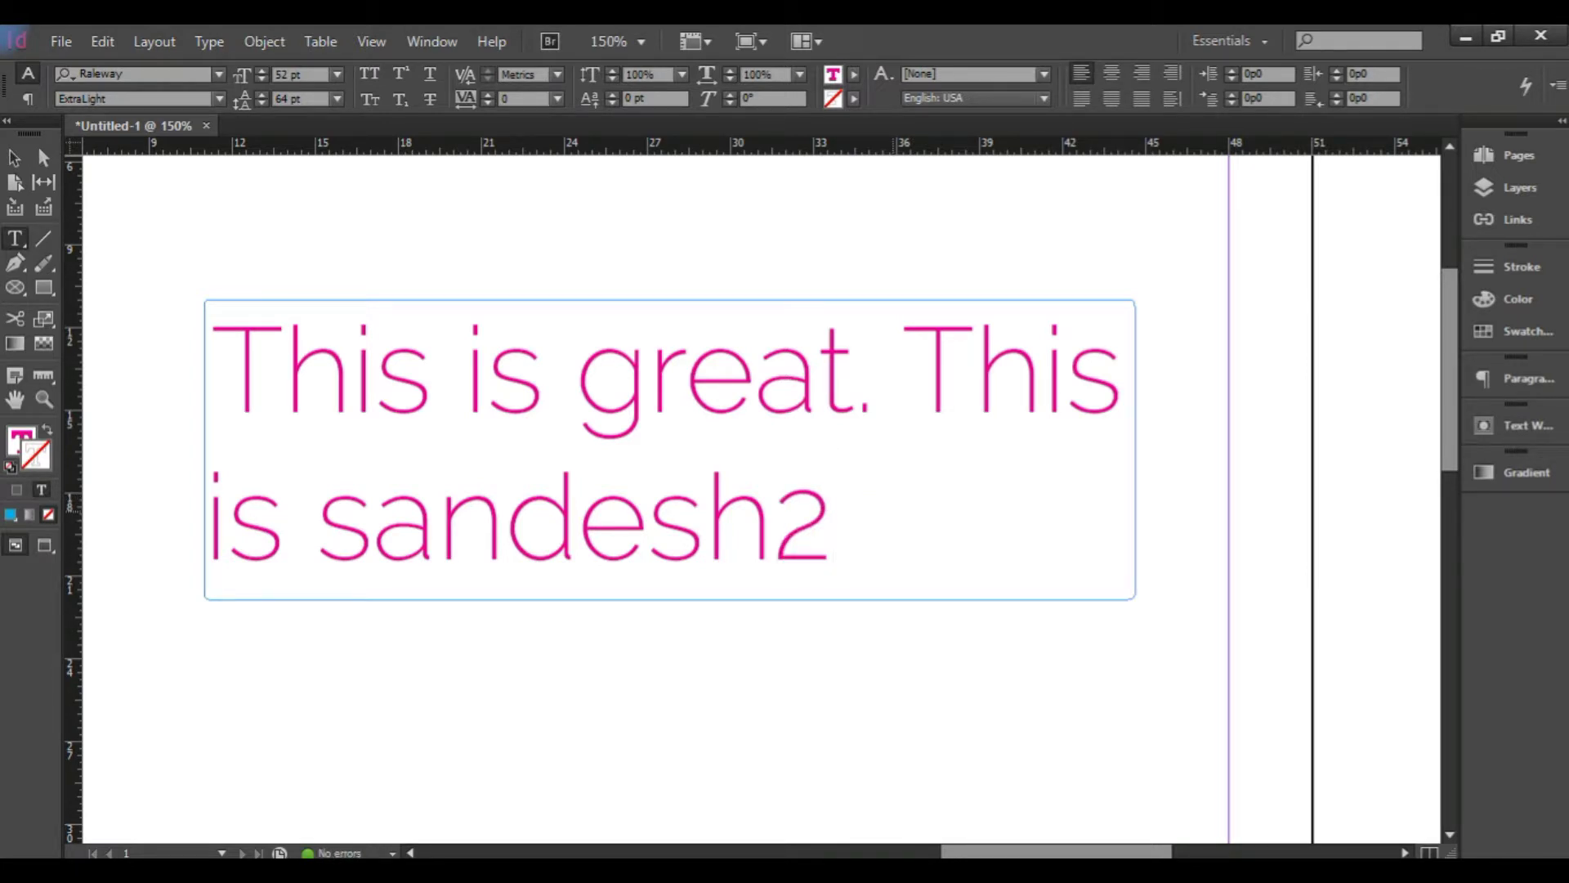
Format the digit 2 at the end of the text as superscript and switch it to subscript.
{"action": "key", "text": "shift+Left"}
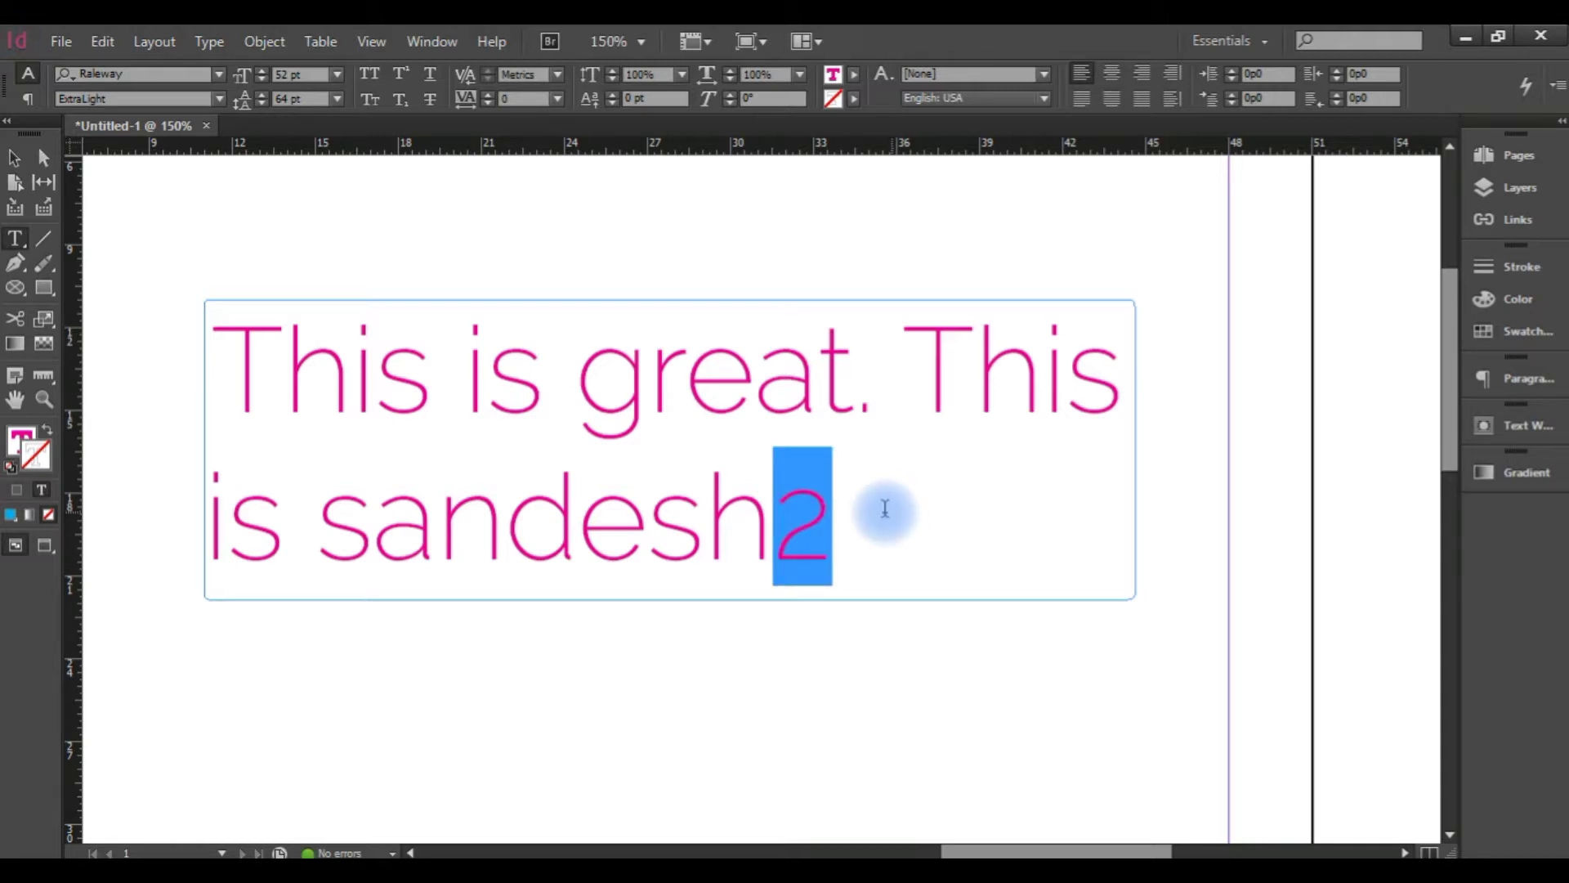
{"action": "left_click", "coordinate": [401, 76]}
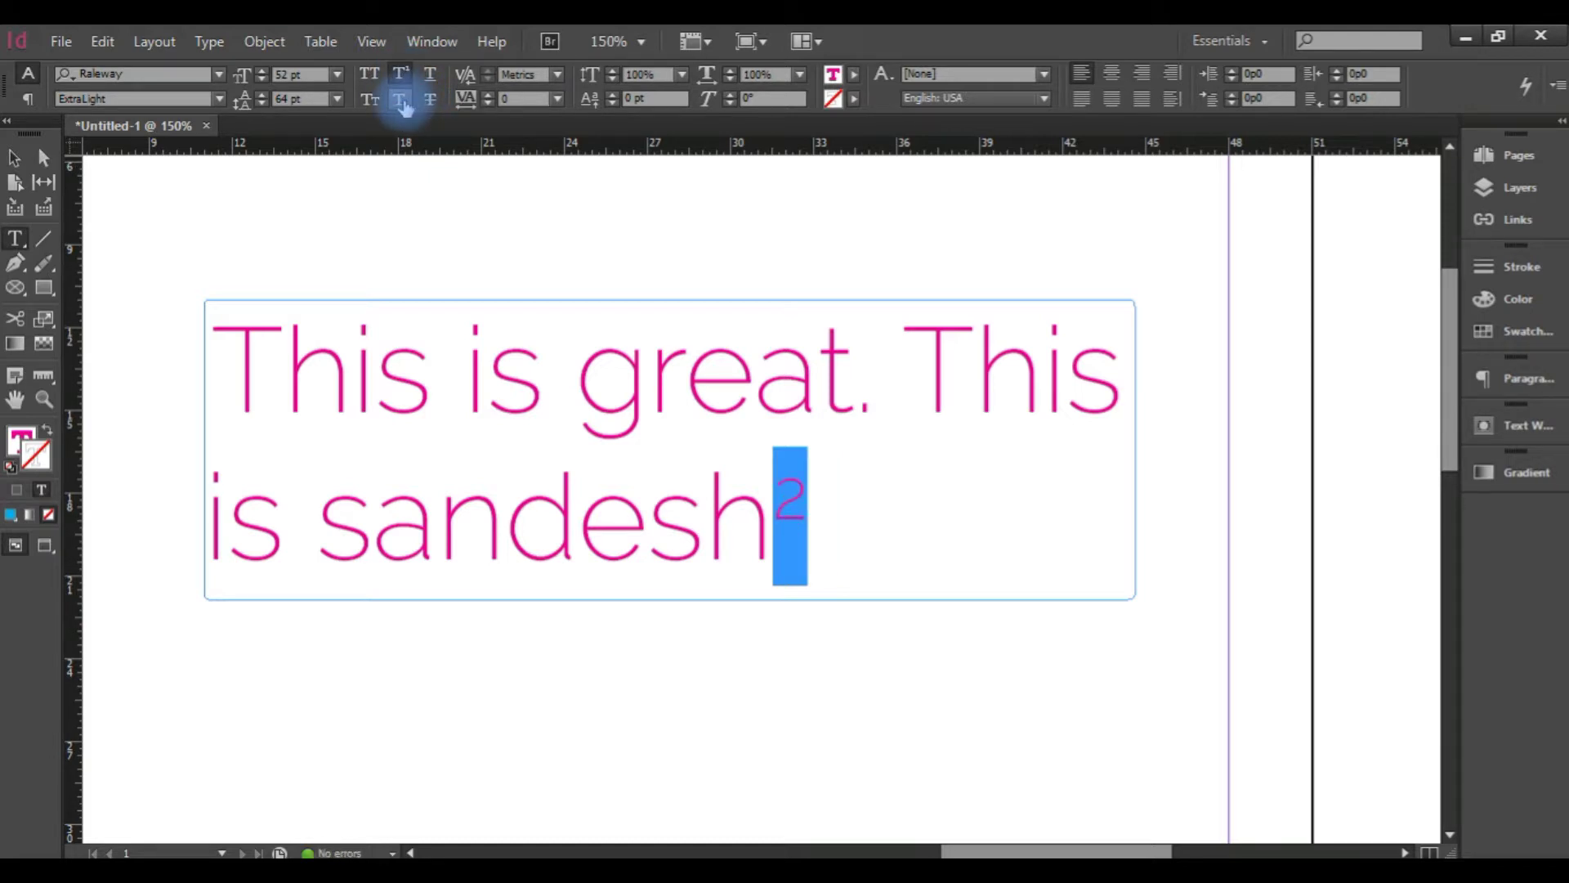
{"action": "left_click", "coordinate": [400, 100]}
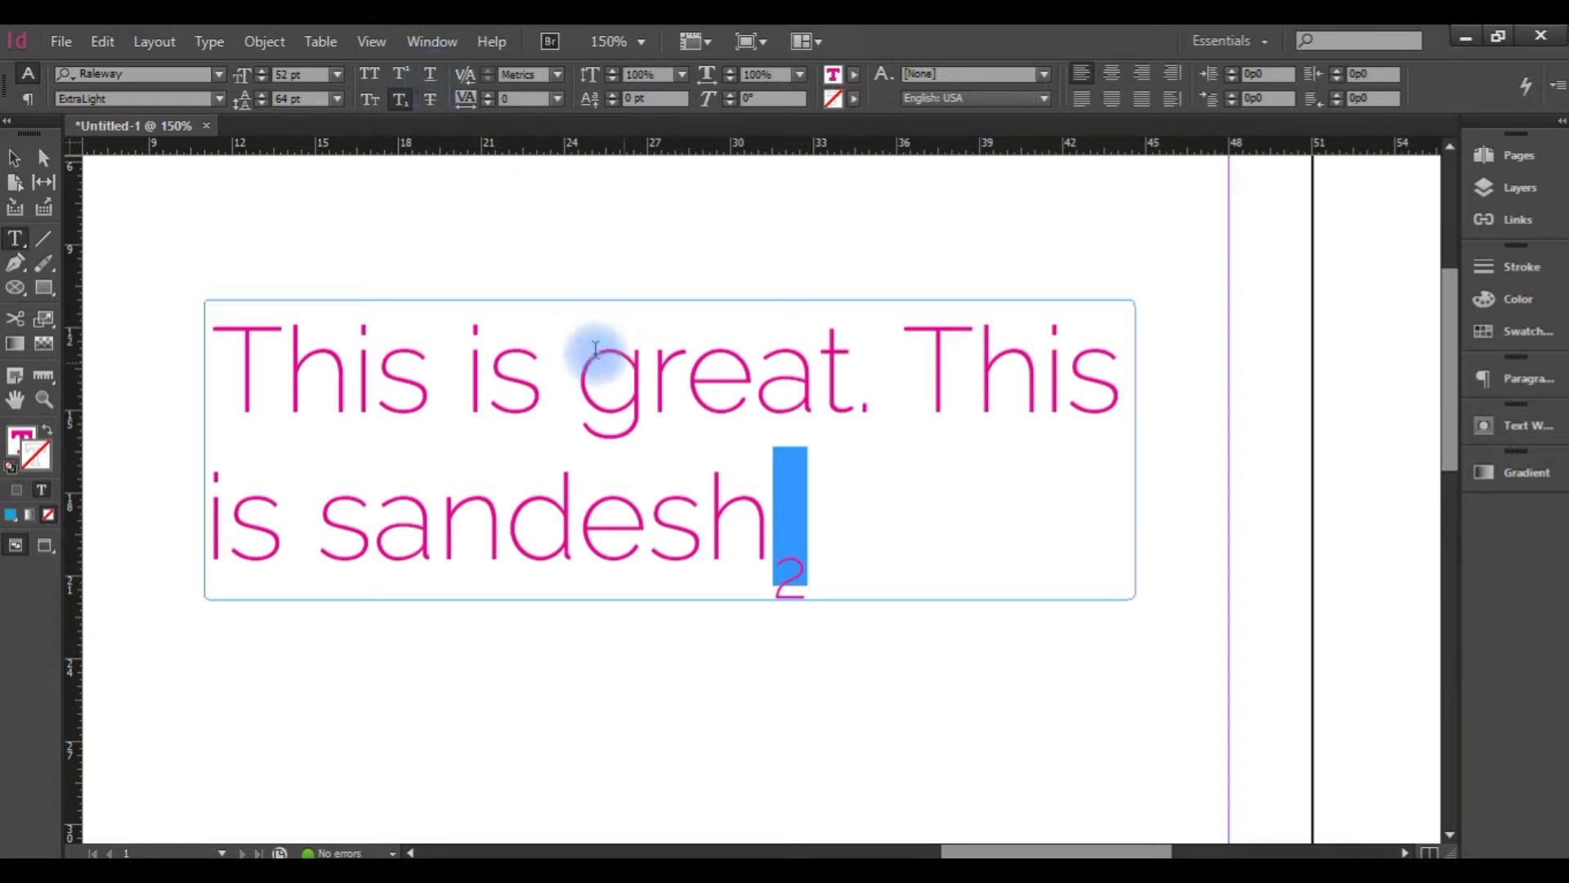
Underline the first sentence, "This is great.".
{"action": "left_click", "coordinate": [772, 417]}
{"action": "left_click_drag", "start_coordinate": [875, 384], "coordinate": [246, 335]}
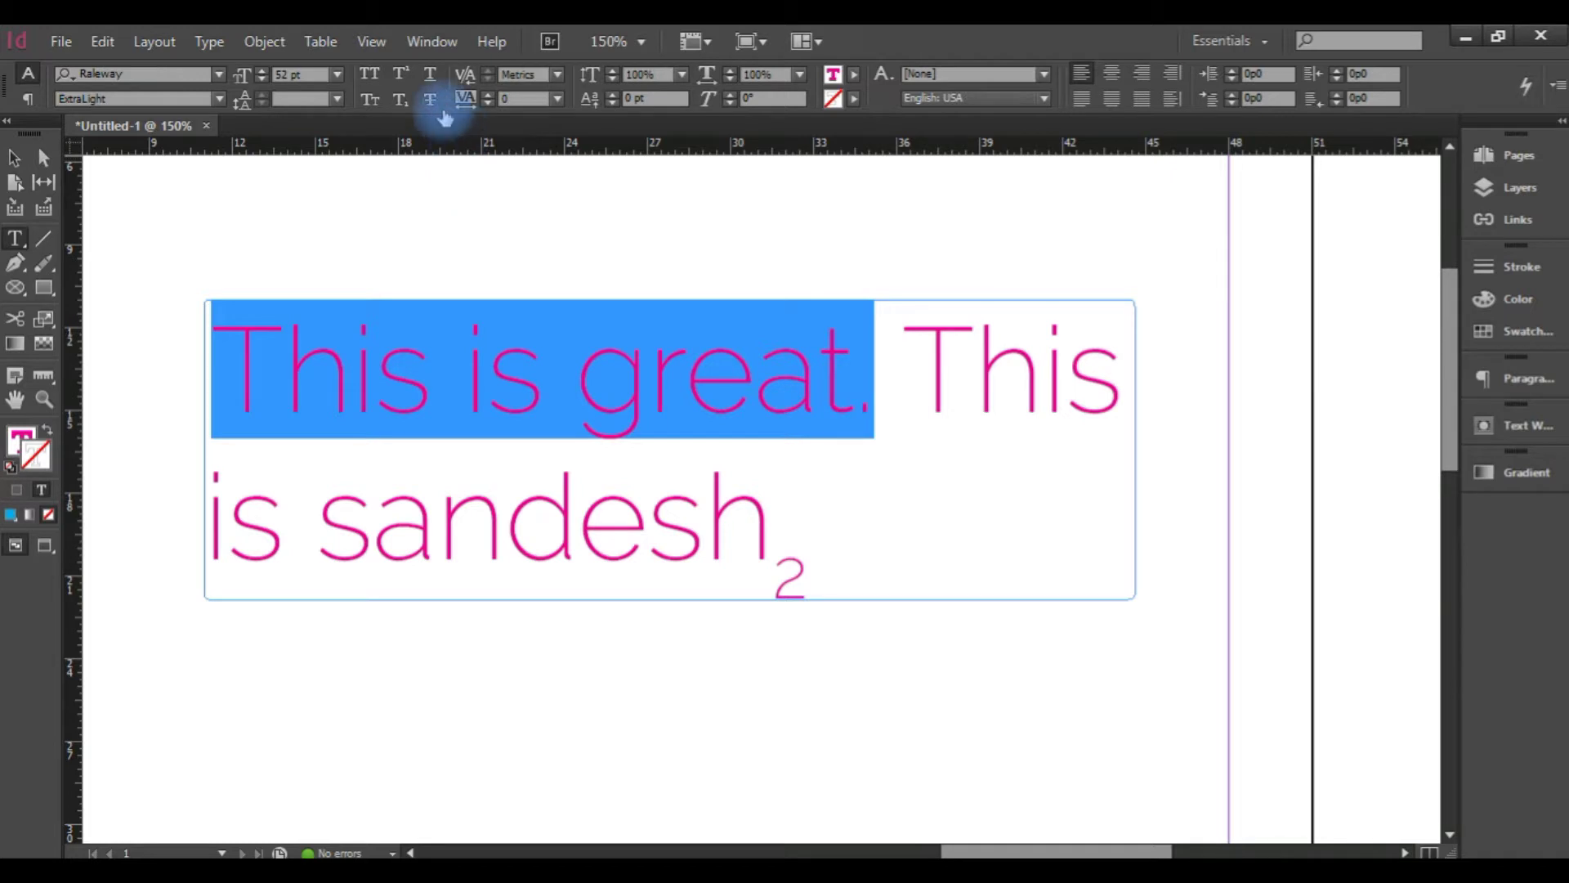
{"action": "left_click", "coordinate": [429, 76]}
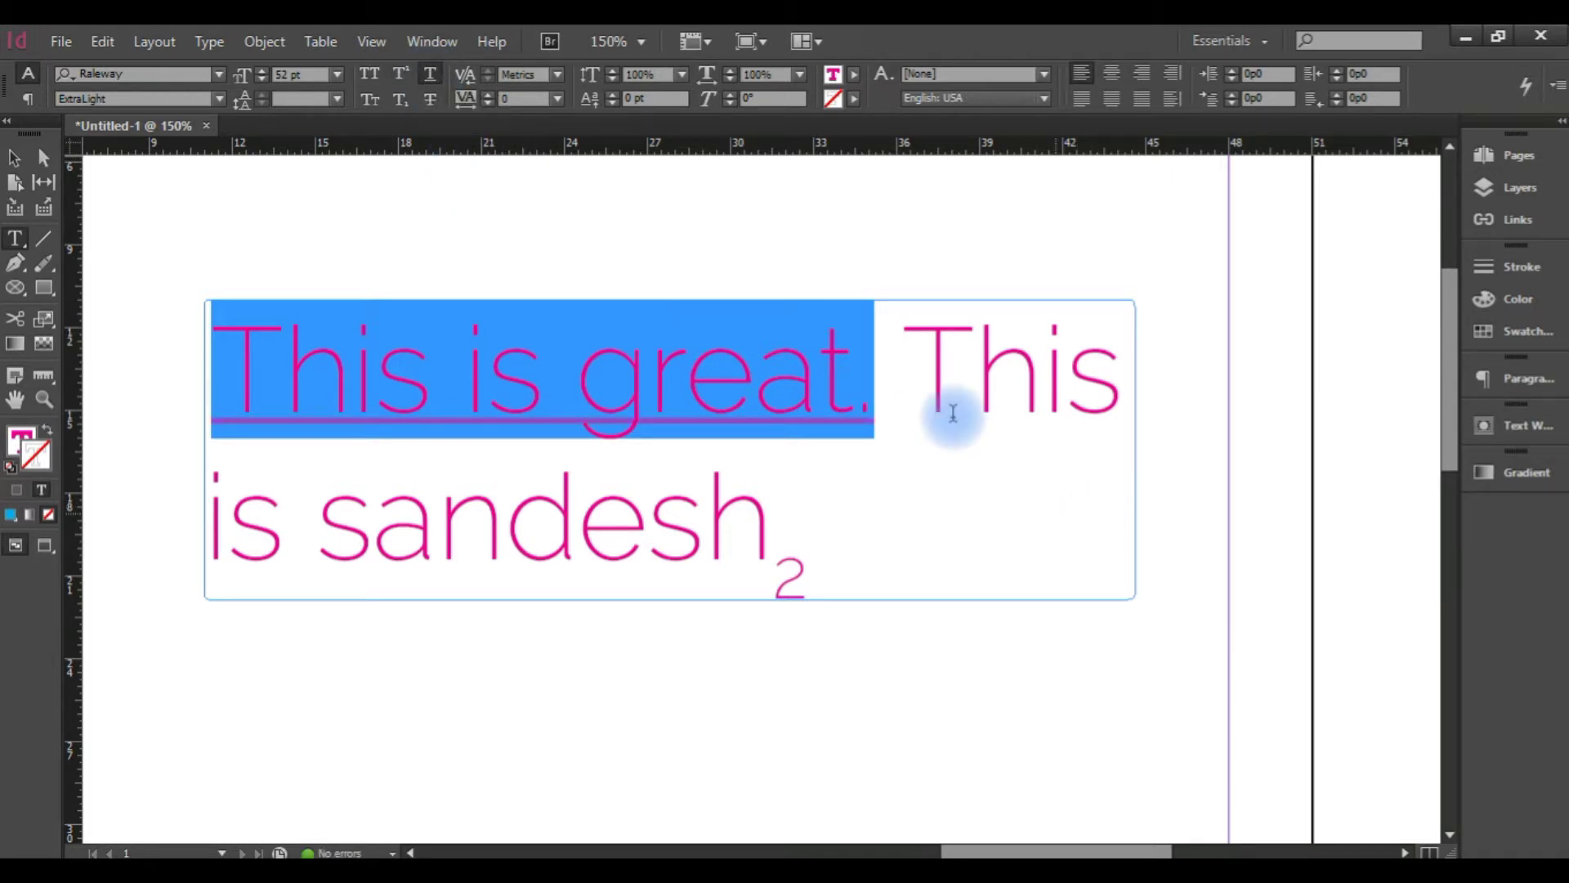
Apply strikethrough to the whole second sentence, including the ending digit 2, and deselect it.
{"action": "left_click_drag", "start_coordinate": [931, 378], "coordinate": [909, 547]}
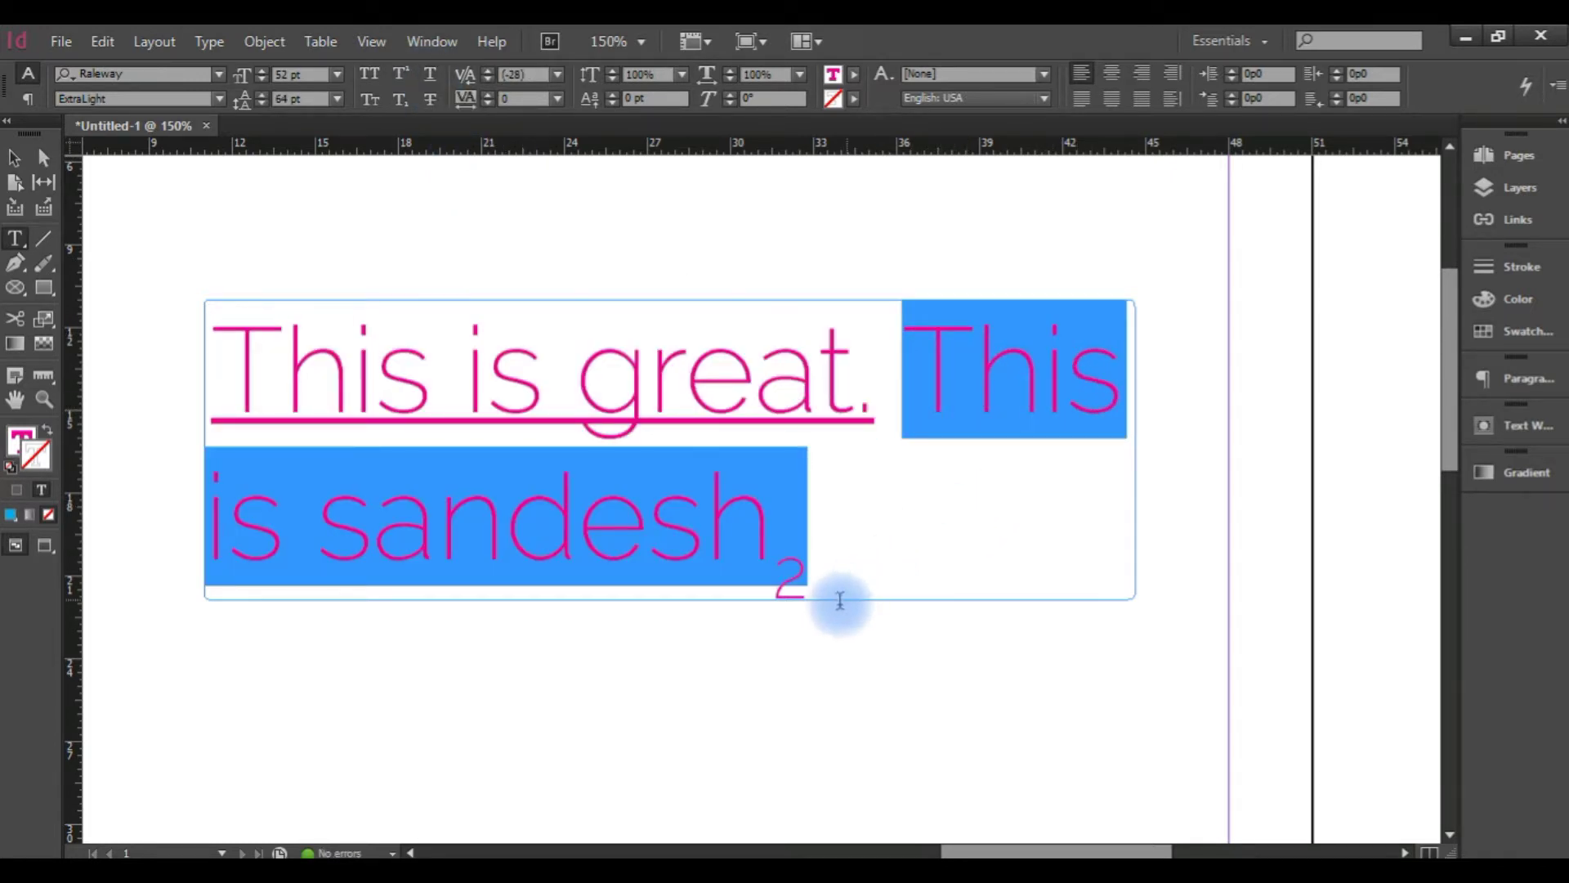
{"action": "left_click", "coordinate": [432, 99]}
{"action": "left_click", "coordinate": [824, 536]}
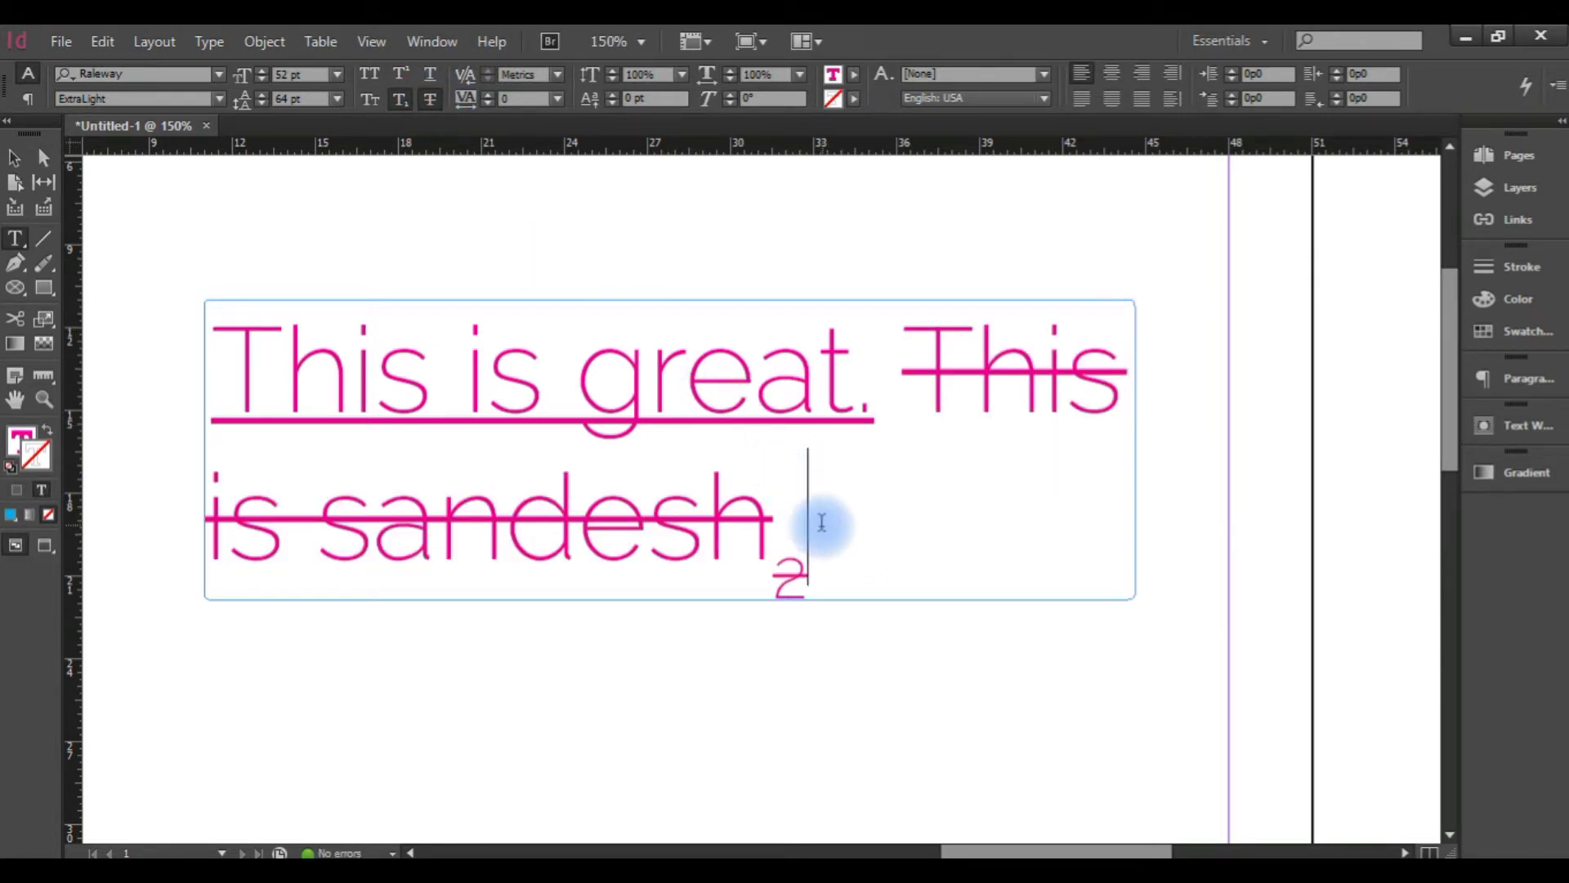
Clear the strikethrough, subscript and underline formatting from all the text in the frame and deselect it.
{"action": "key", "text": "shift+Left"}
{"action": "key", "text": "shift+Left"}
{"action": "key", "text": "shift+Left"}
{"action": "key", "text": "shift+Left"}
{"action": "key", "text": "shift+Left"}
{"action": "key", "text": "ctrl+a"}
{"action": "left_click", "coordinate": [430, 99]}
{"action": "left_click", "coordinate": [428, 101]}
{"action": "left_click", "coordinate": [401, 99]}
{"action": "left_click", "coordinate": [431, 75]}
{"action": "left_click", "coordinate": [430, 75]}
{"action": "left_click", "coordinate": [882, 526]}
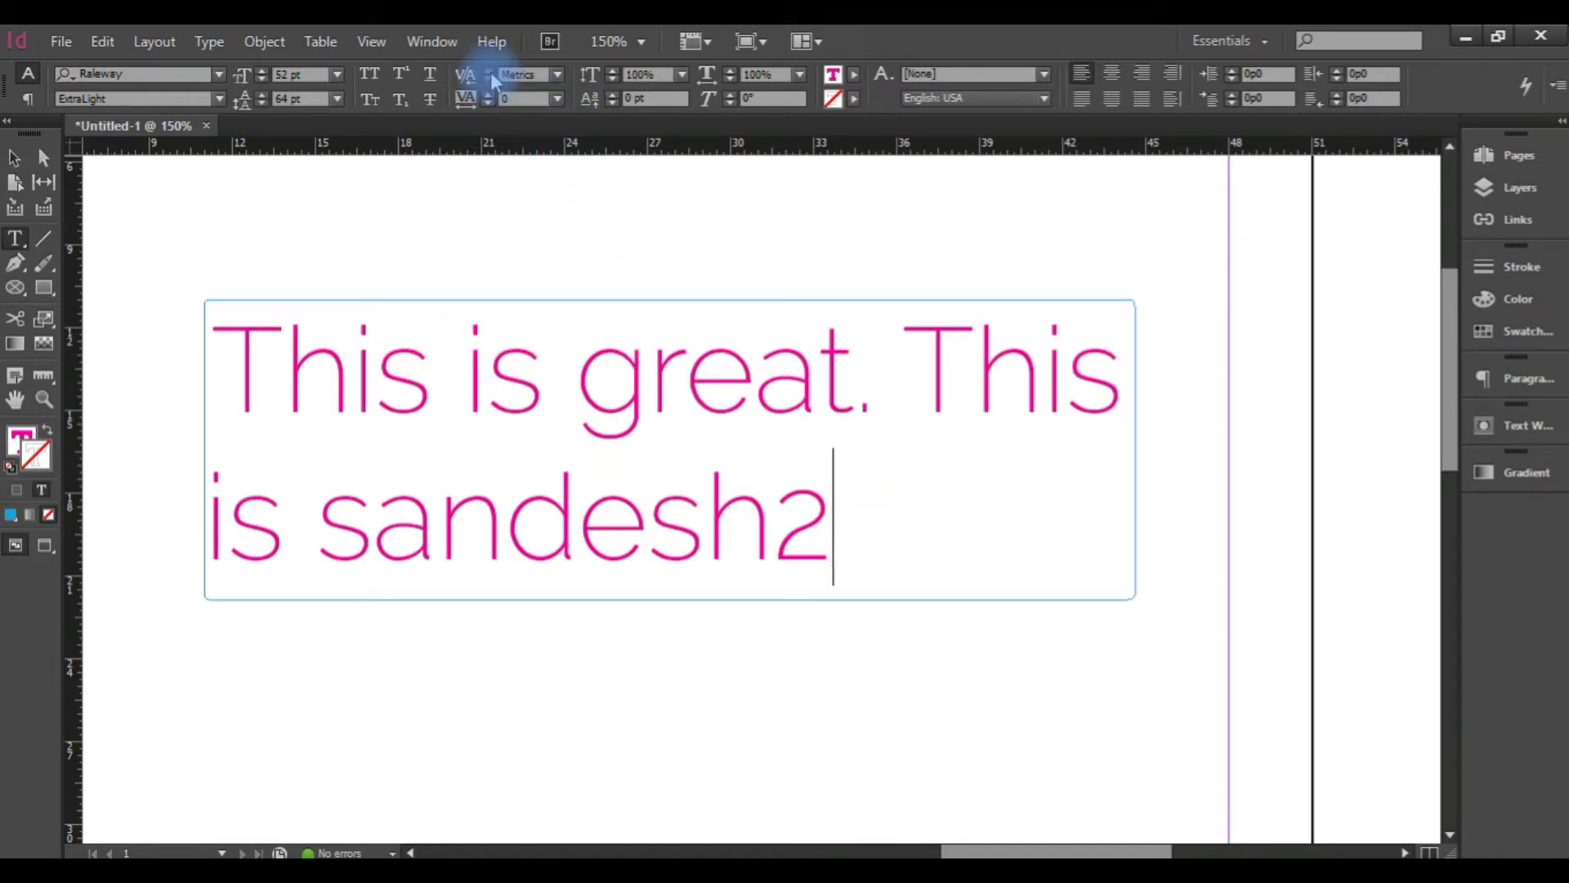
Widen the kerning between the letters e and a in "great" and reset it to 0.
{"action": "left_click", "coordinate": [683, 379]}
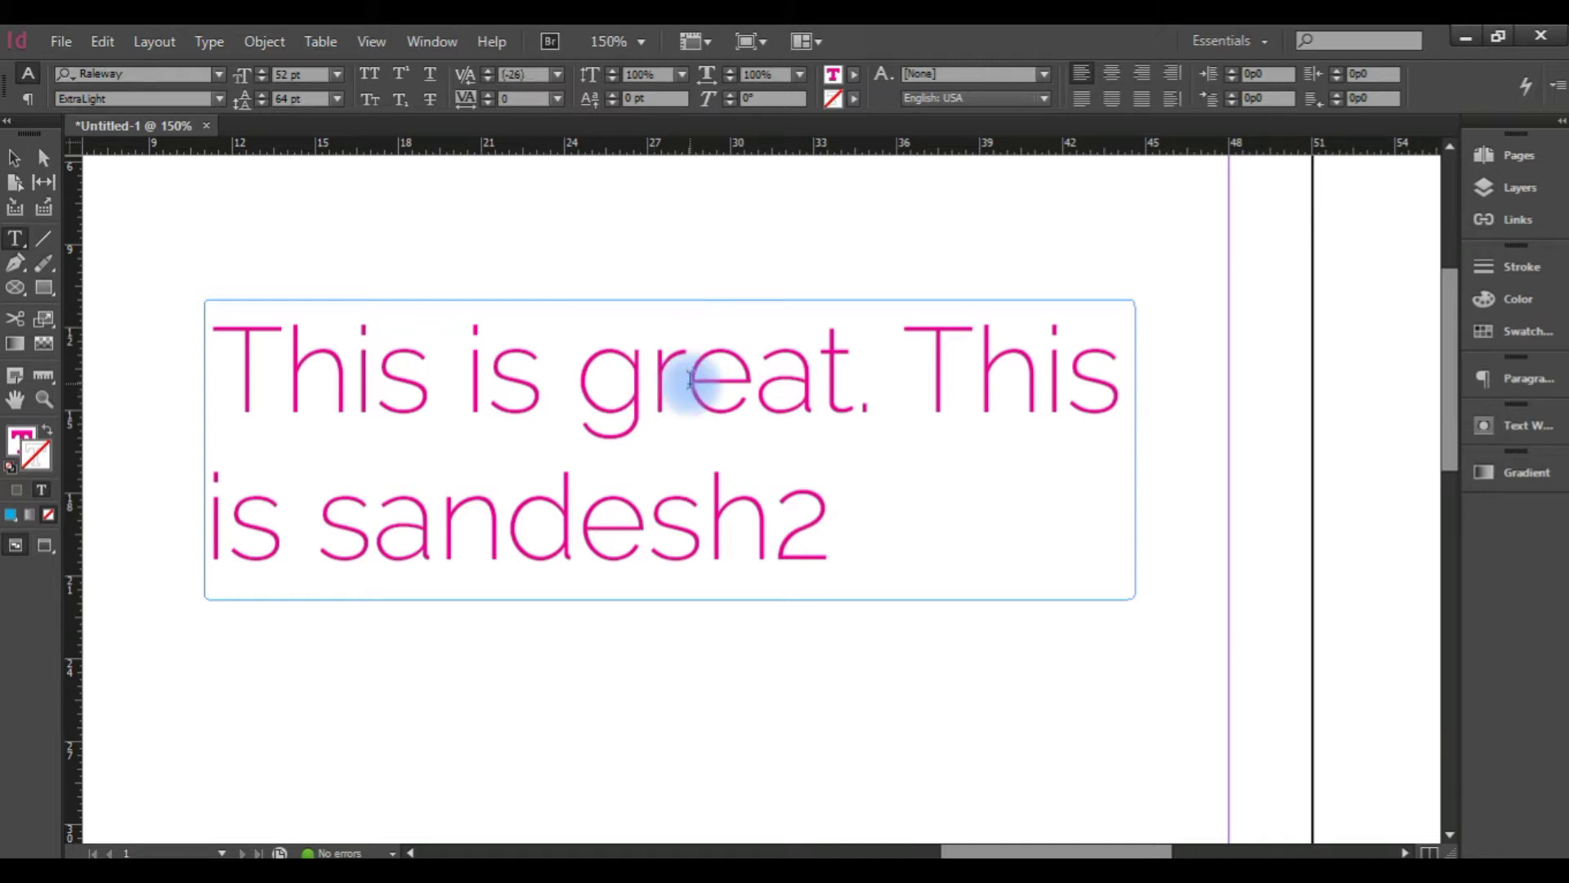
{"action": "left_click", "coordinate": [735, 384]}
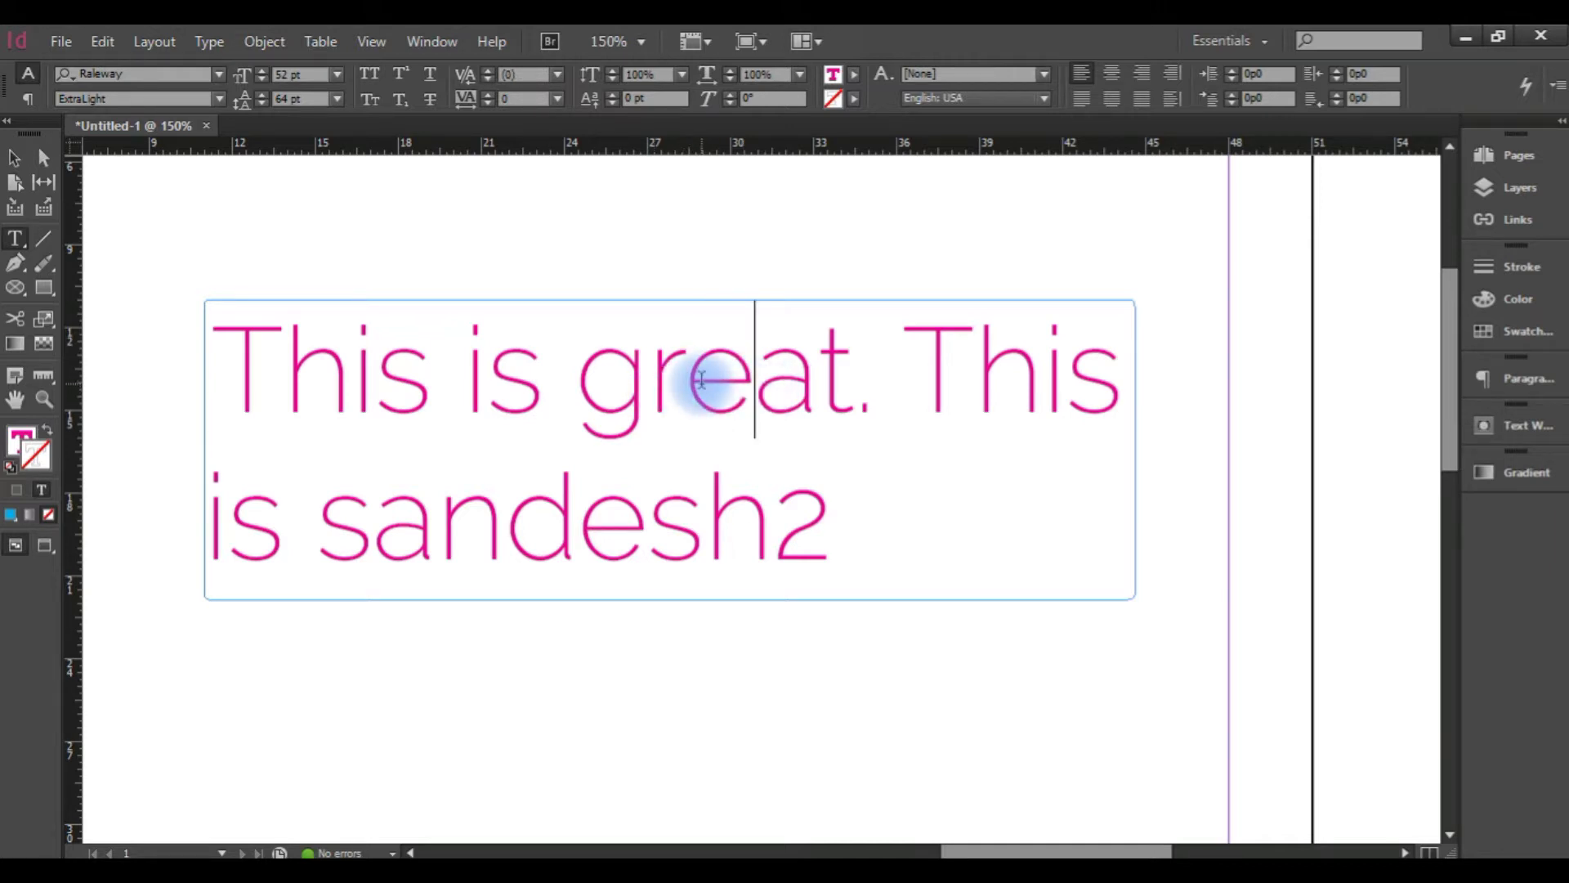
{"action": "left_click_drag", "start_coordinate": [712, 379], "coordinate": [800, 380]}
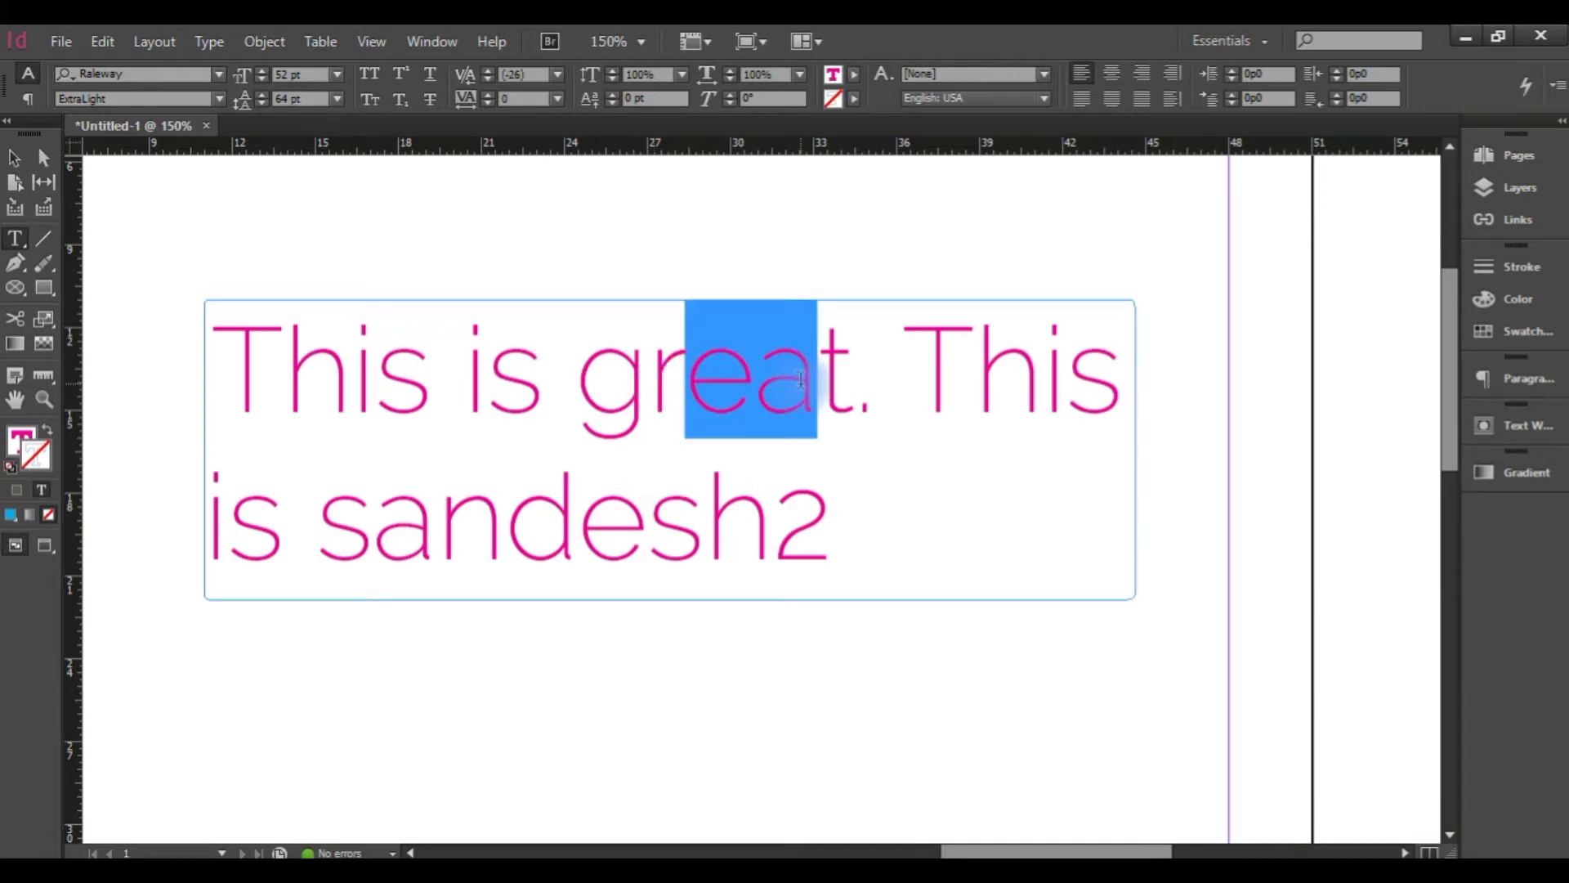
{"action": "left_click", "coordinate": [760, 382]}
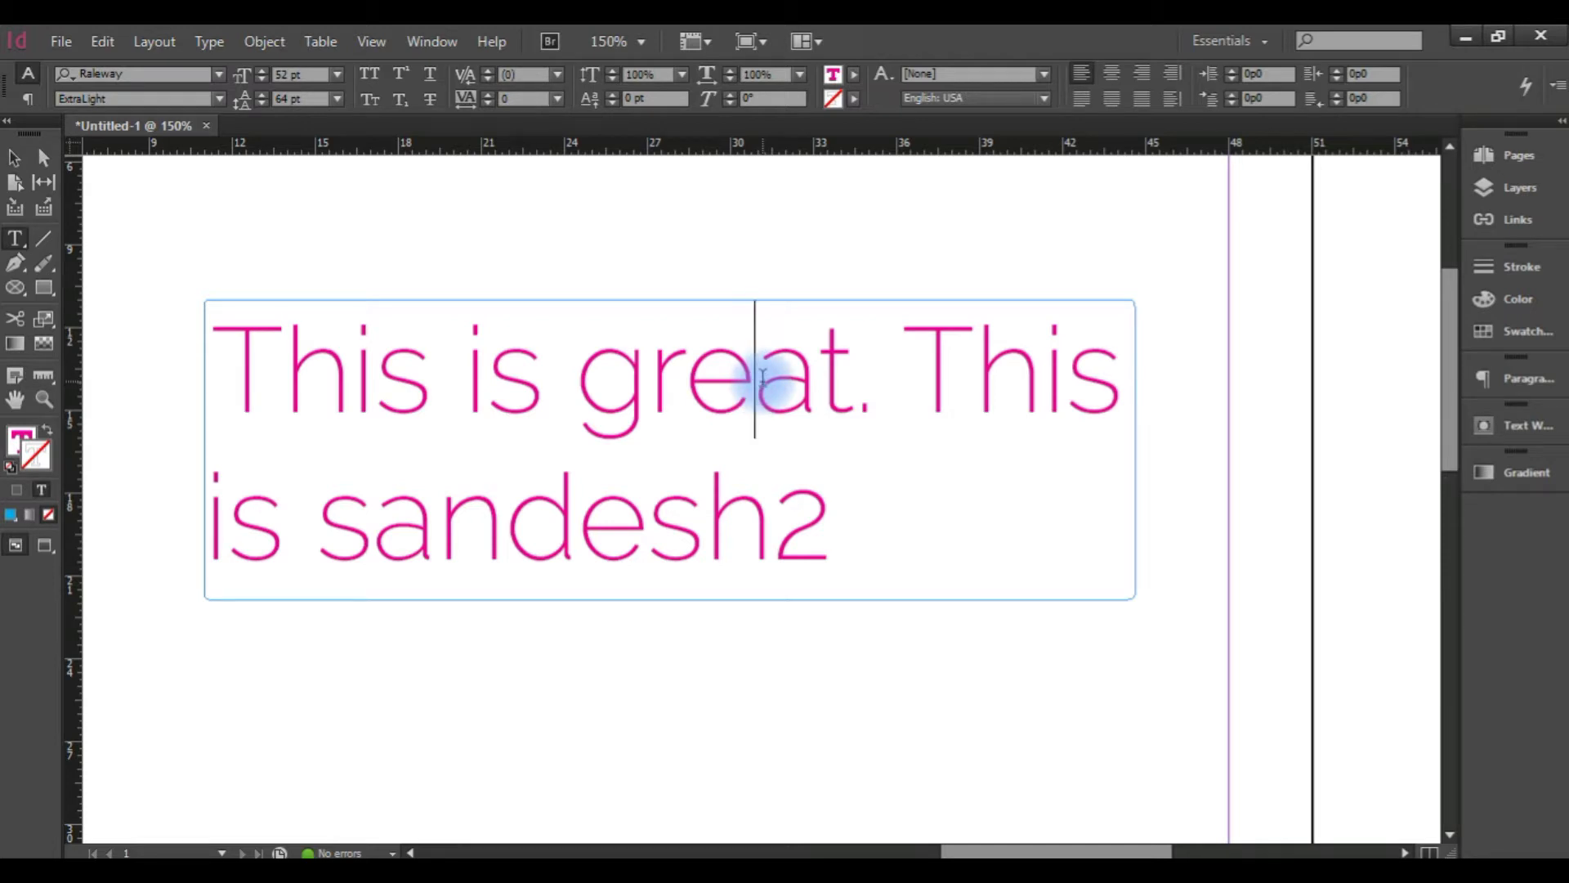
{"action": "left_click", "coordinate": [488, 72]}
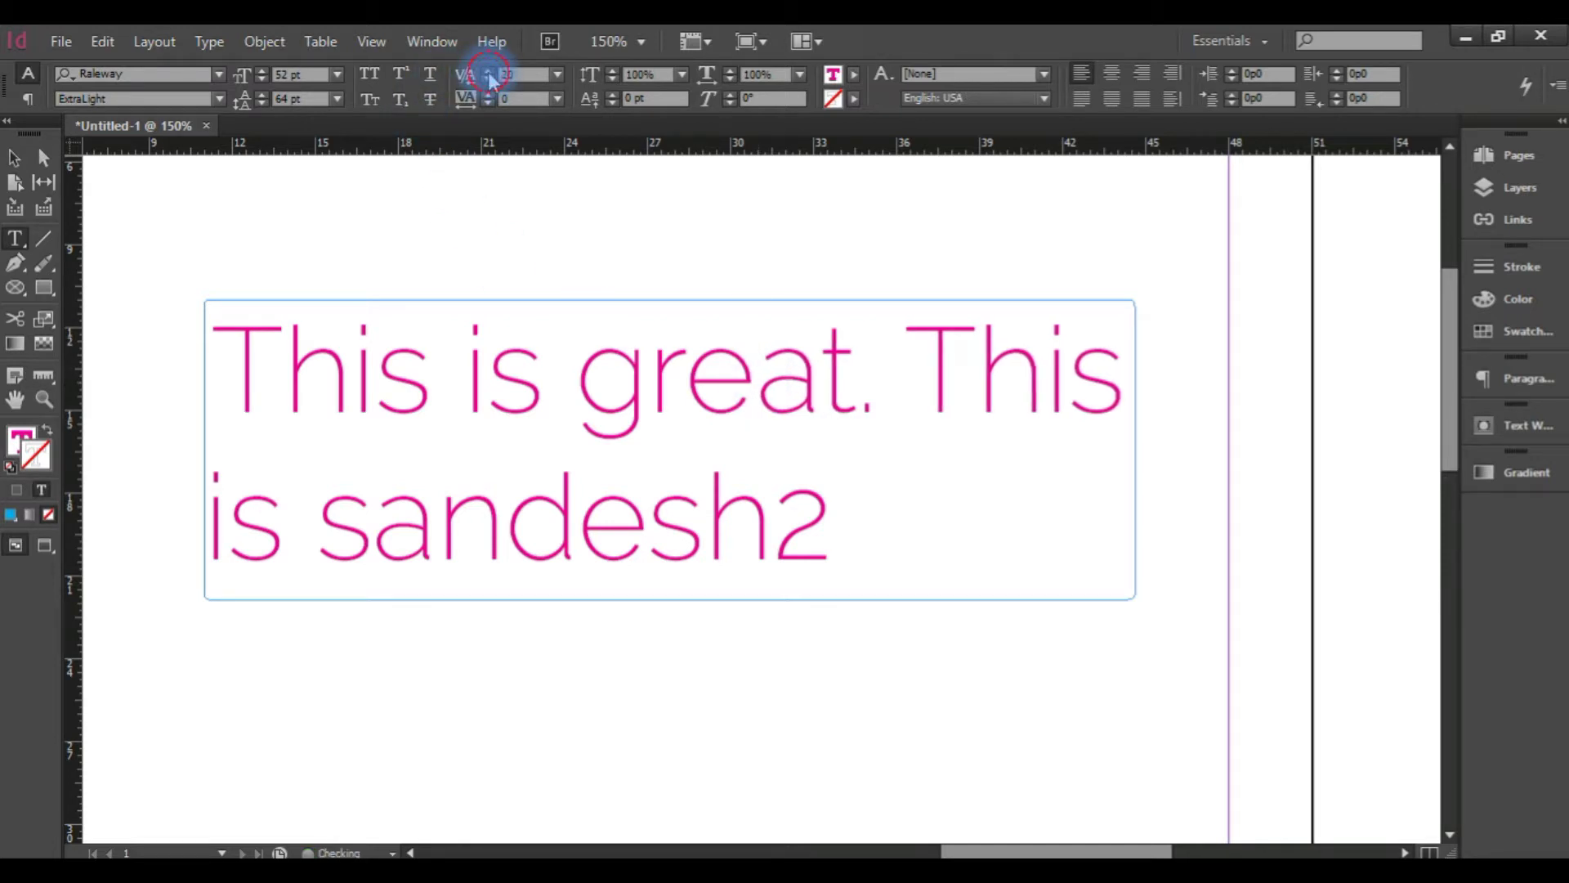
{"action": "left_click", "coordinate": [488, 72]}
{"action": "left_click", "coordinate": [488, 72]}
{"action": "left_click", "coordinate": [488, 72]}
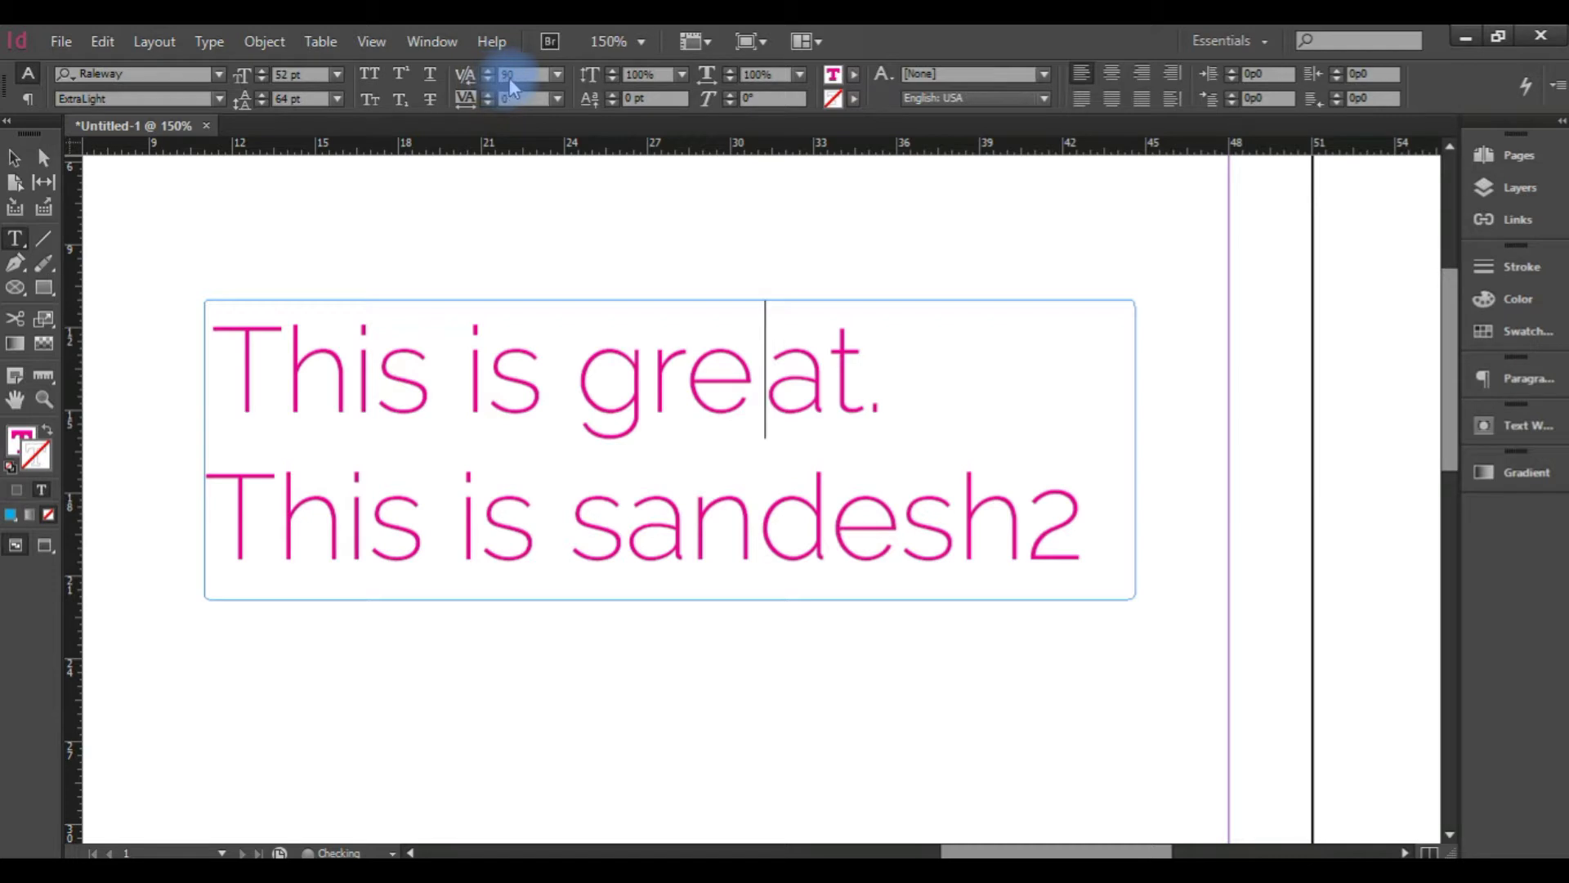
{"action": "type", "text": "0"}
{"action": "key", "text": "Return"}
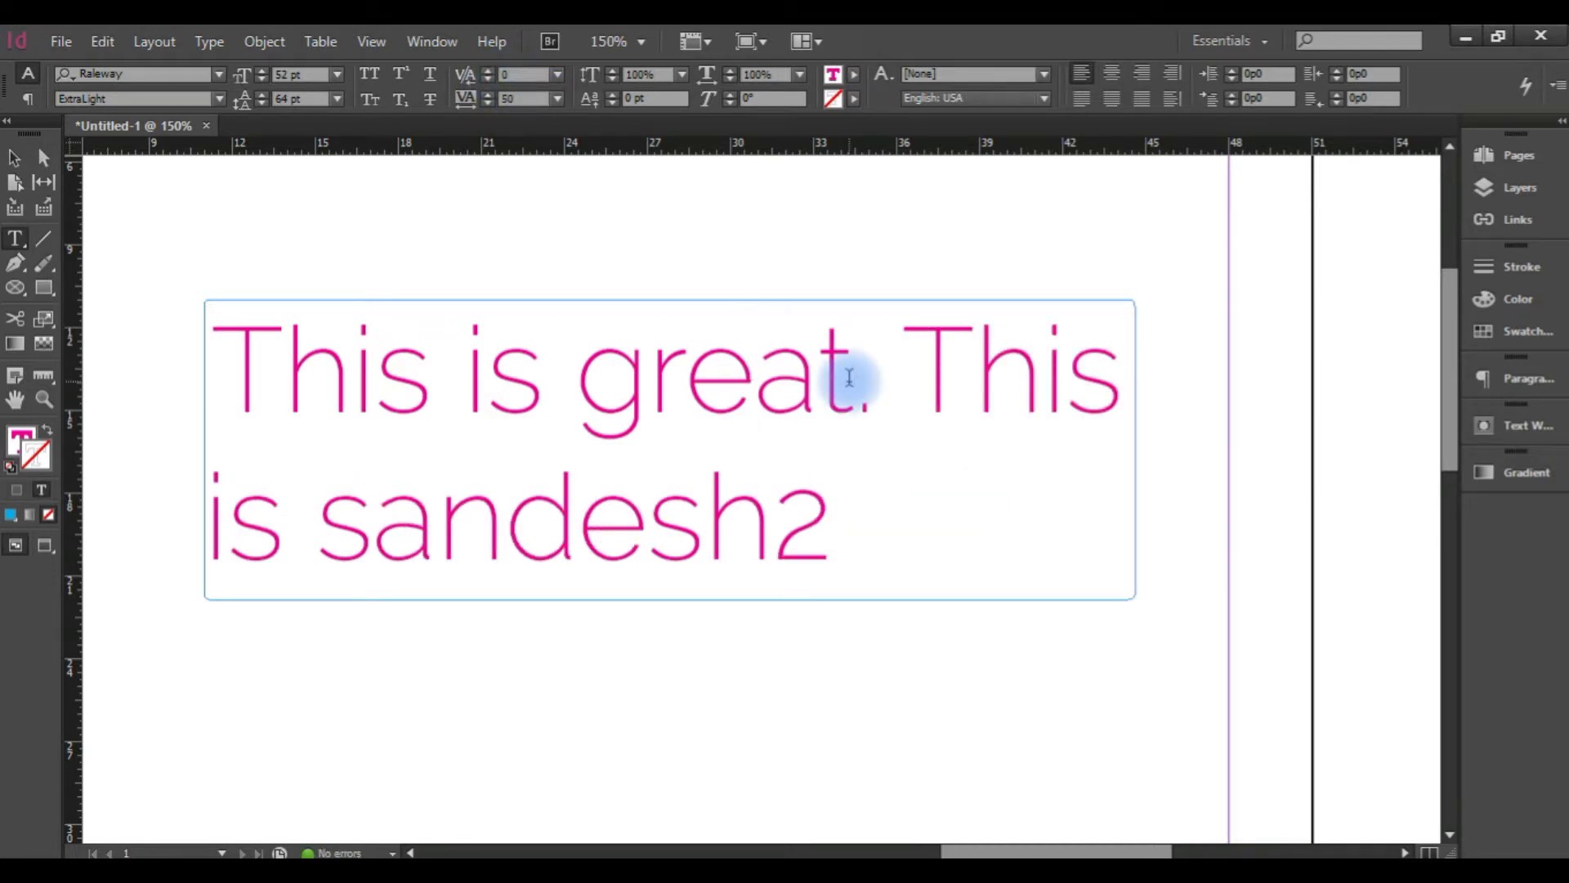
Set the tracking of the first sentence, "This is great.", to 140 and deselect it.
{"action": "left_click_drag", "start_coordinate": [875, 384], "coordinate": [212, 380]}
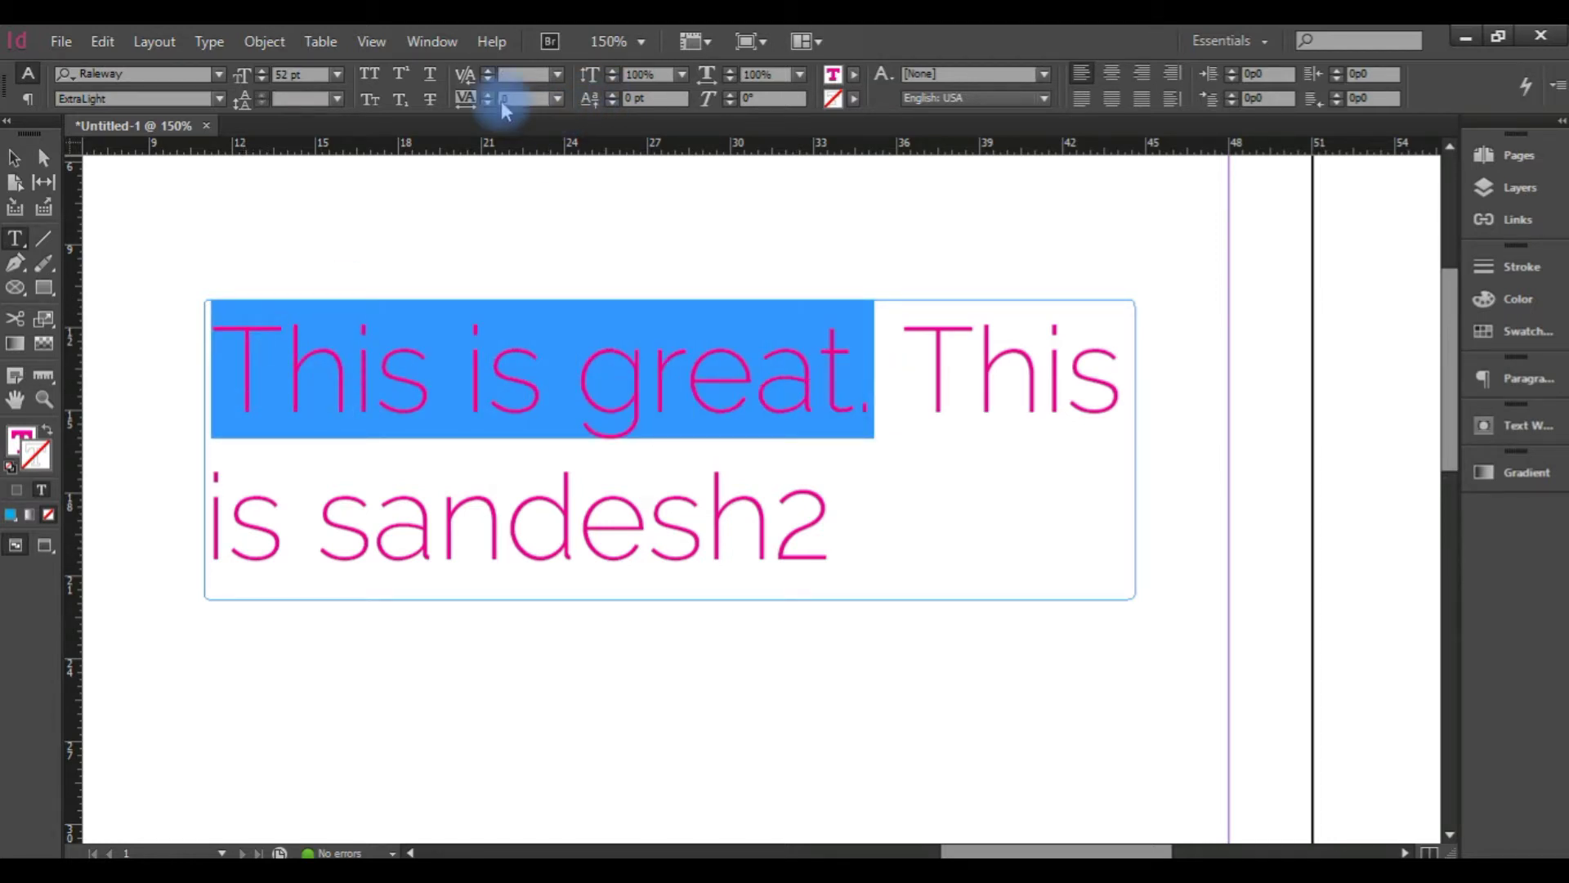
{"action": "left_click_drag", "start_coordinate": [487, 96], "coordinate": [487, 95]}
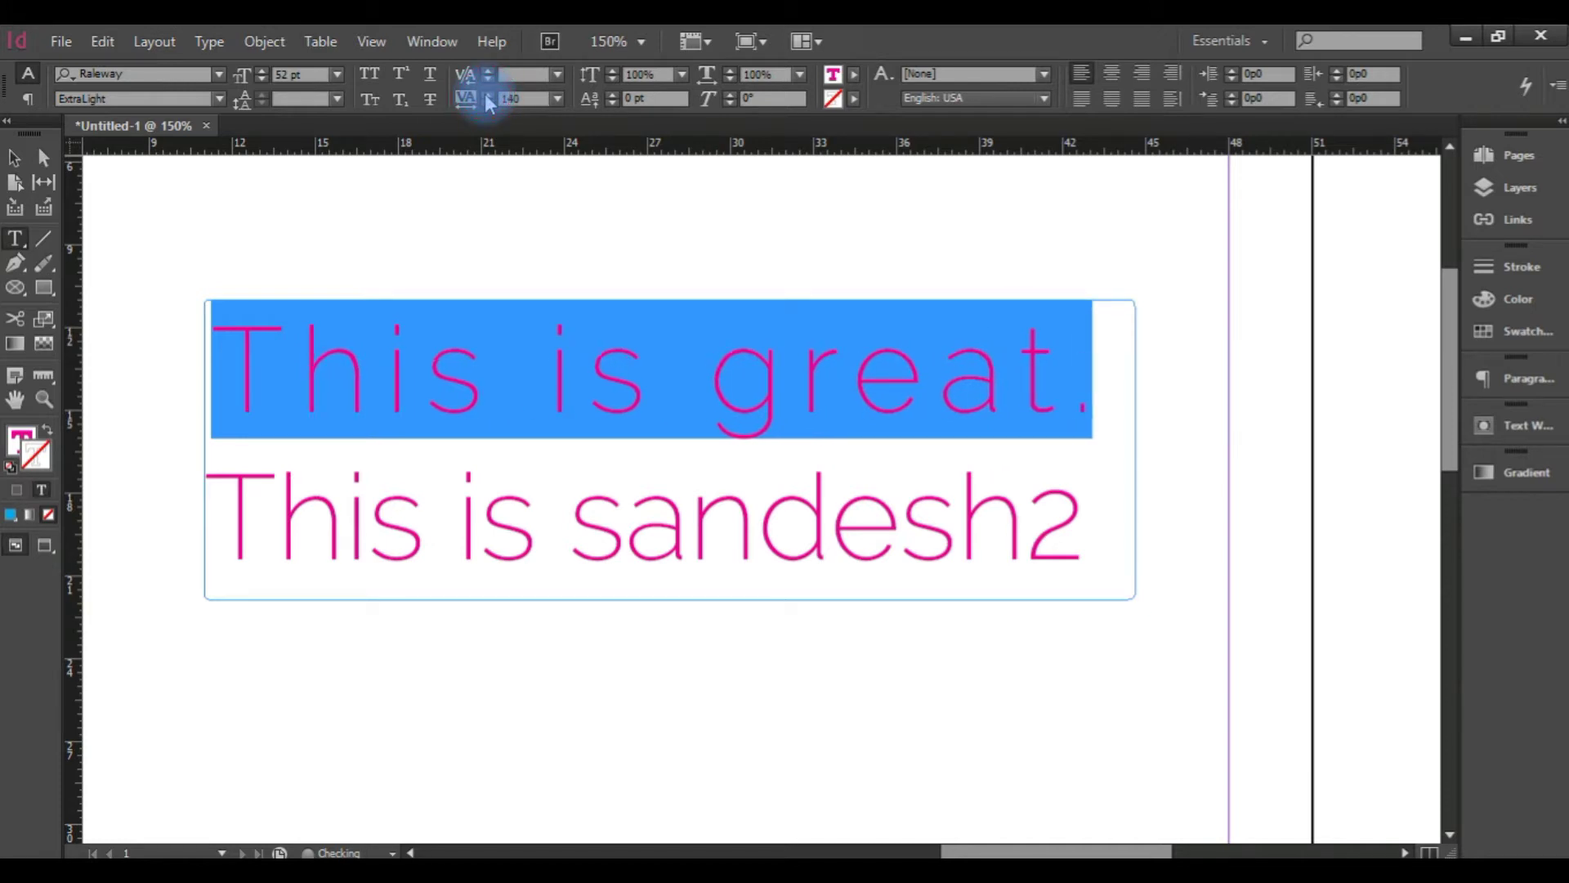
{"action": "left_click", "coordinate": [613, 449]}
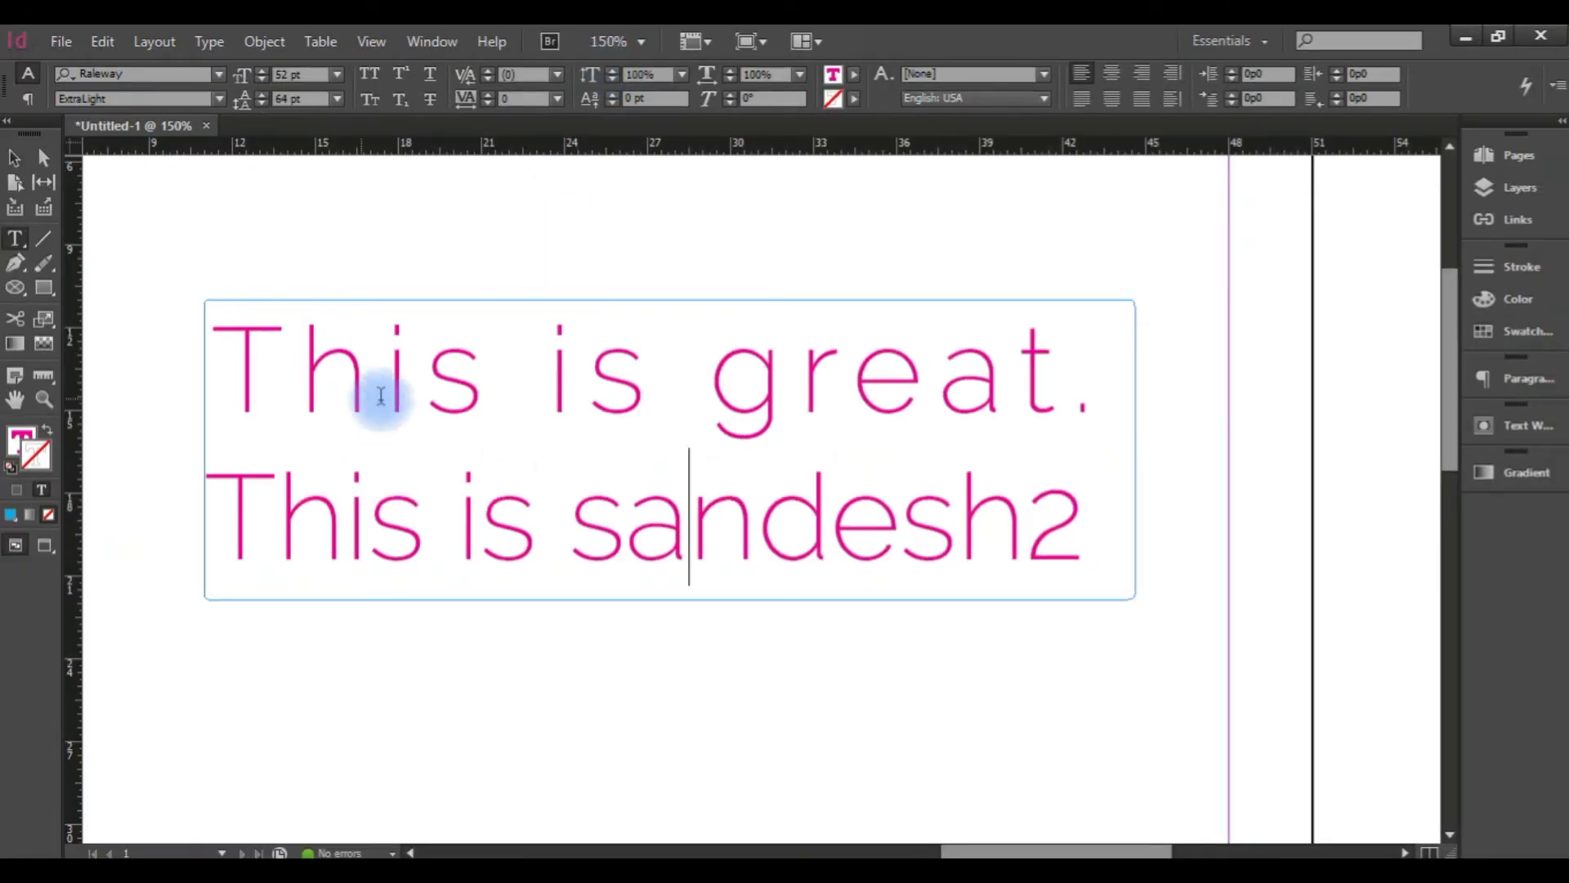
Raise the vertical scale of the first word, "This", to 135%.
{"action": "left_click_drag", "start_coordinate": [491, 393], "coordinate": [246, 387]}
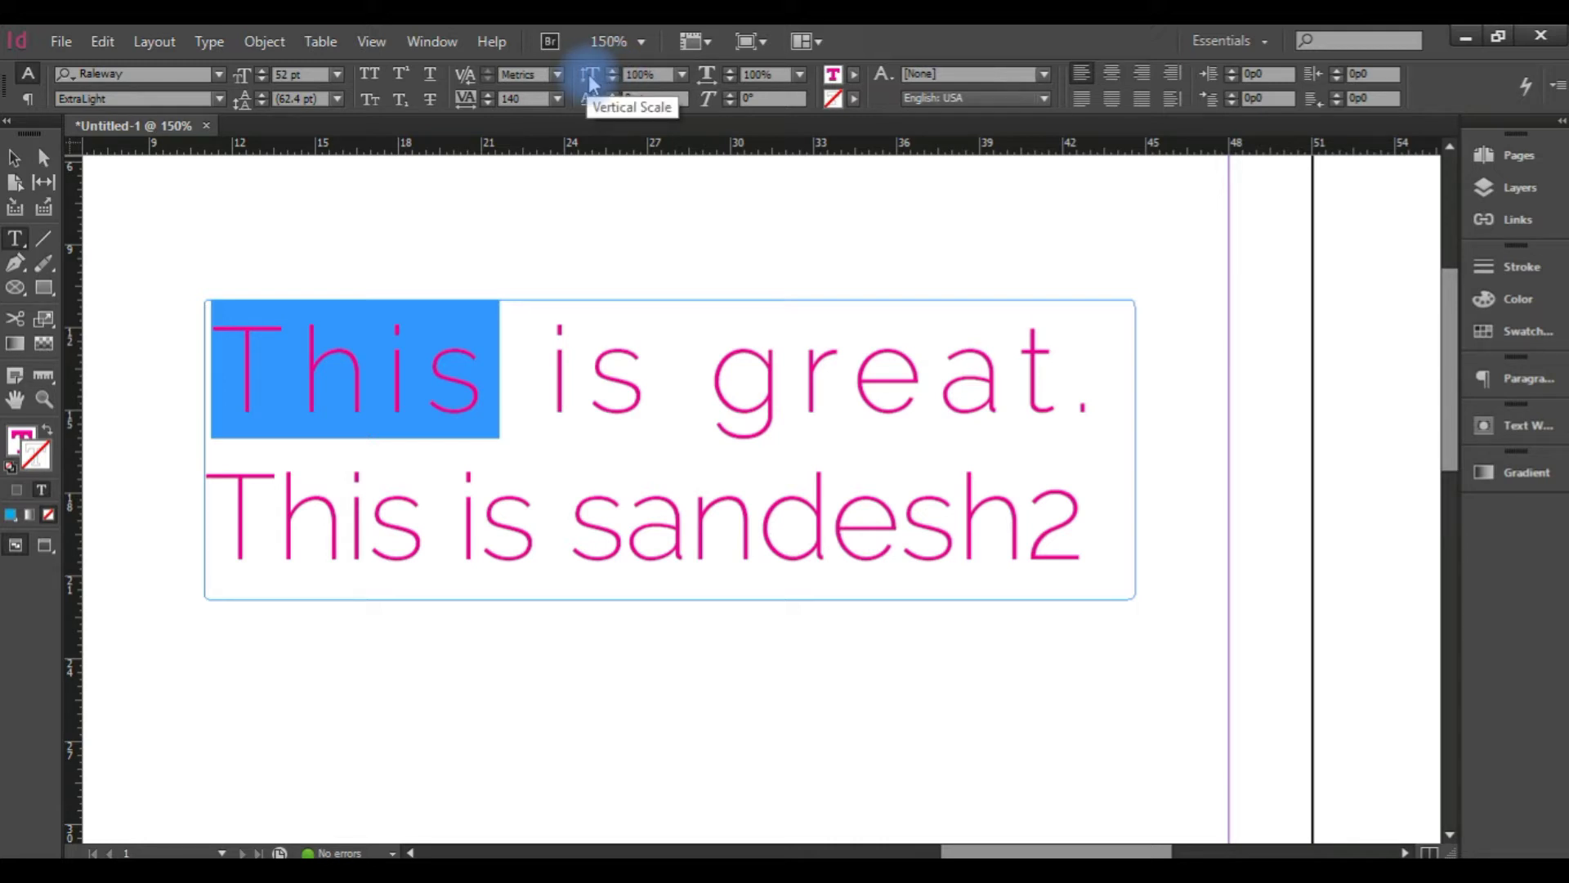
{"action": "left_click", "coordinate": [613, 72]}
{"action": "left_click", "coordinate": [613, 72]}
{"action": "left_click", "coordinate": [613, 72]}
{"action": "left_click", "coordinate": [613, 72]}
{"action": "left_click", "coordinate": [613, 72]}
{"action": "left_click", "coordinate": [613, 72]}
{"action": "left_click", "coordinate": [613, 72]}
{"action": "left_click", "coordinate": [613, 72]}
{"action": "left_click", "coordinate": [613, 72]}
{"action": "left_click", "coordinate": [613, 72]}
{"action": "left_click", "coordinate": [613, 72]}
{"action": "left_click", "coordinate": [613, 72]}
{"action": "left_click", "coordinate": [613, 72]}
{"action": "left_click", "coordinate": [613, 72]}
{"action": "left_click", "coordinate": [613, 72]}
{"action": "left_click", "coordinate": [614, 72]}
{"action": "left_click", "coordinate": [613, 72]}
Set the vertical scale of the first word to the 200% preset and deselect it.
{"action": "left_click", "coordinate": [682, 74]}
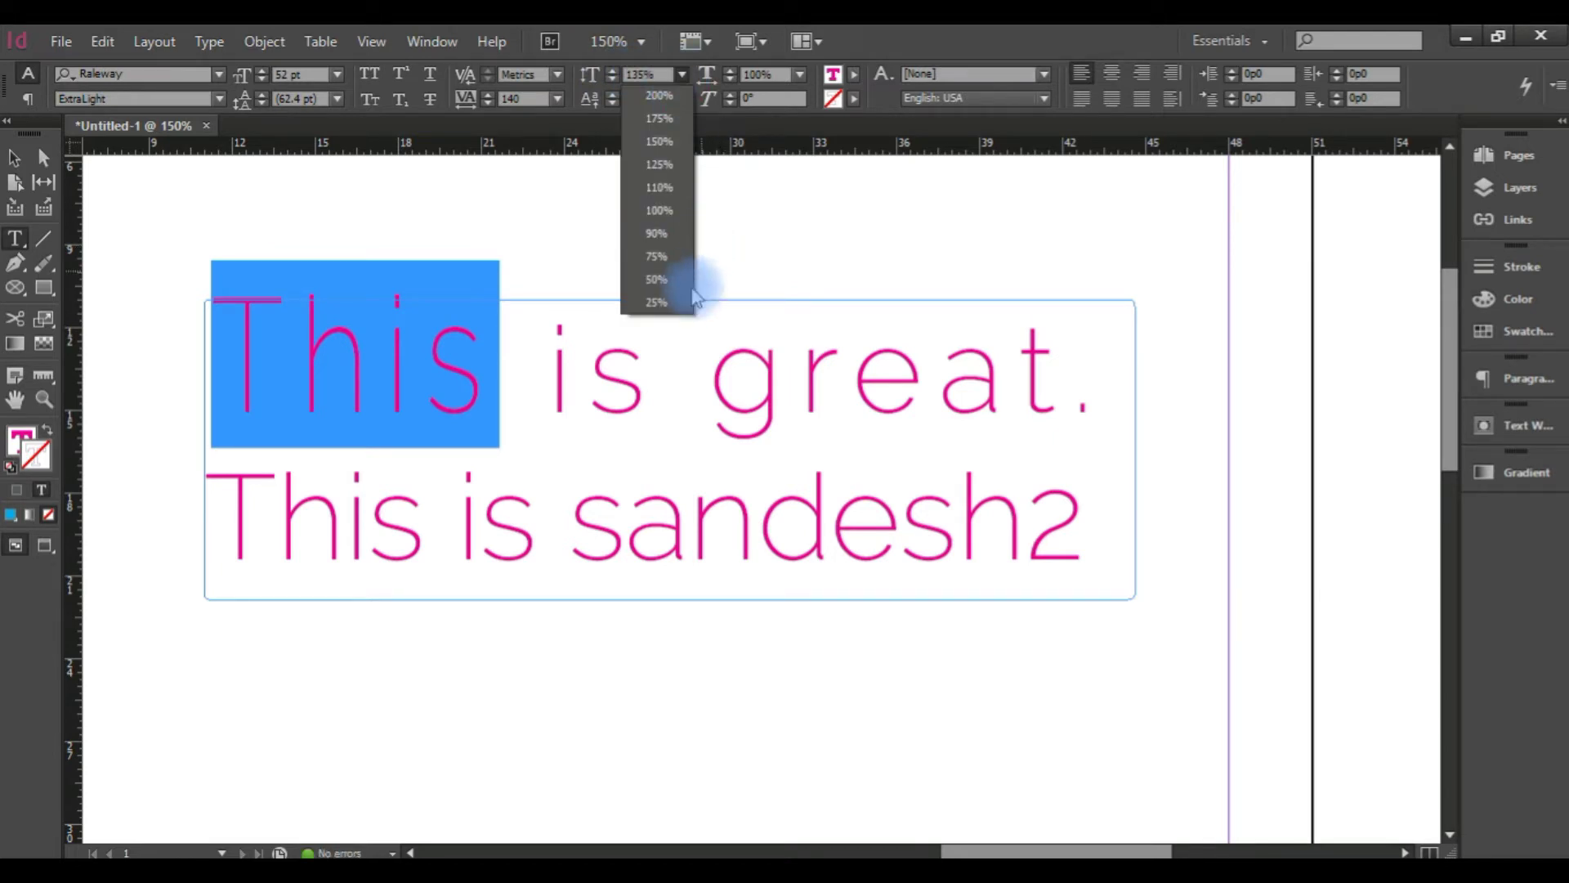
{"action": "left_click", "coordinate": [675, 96]}
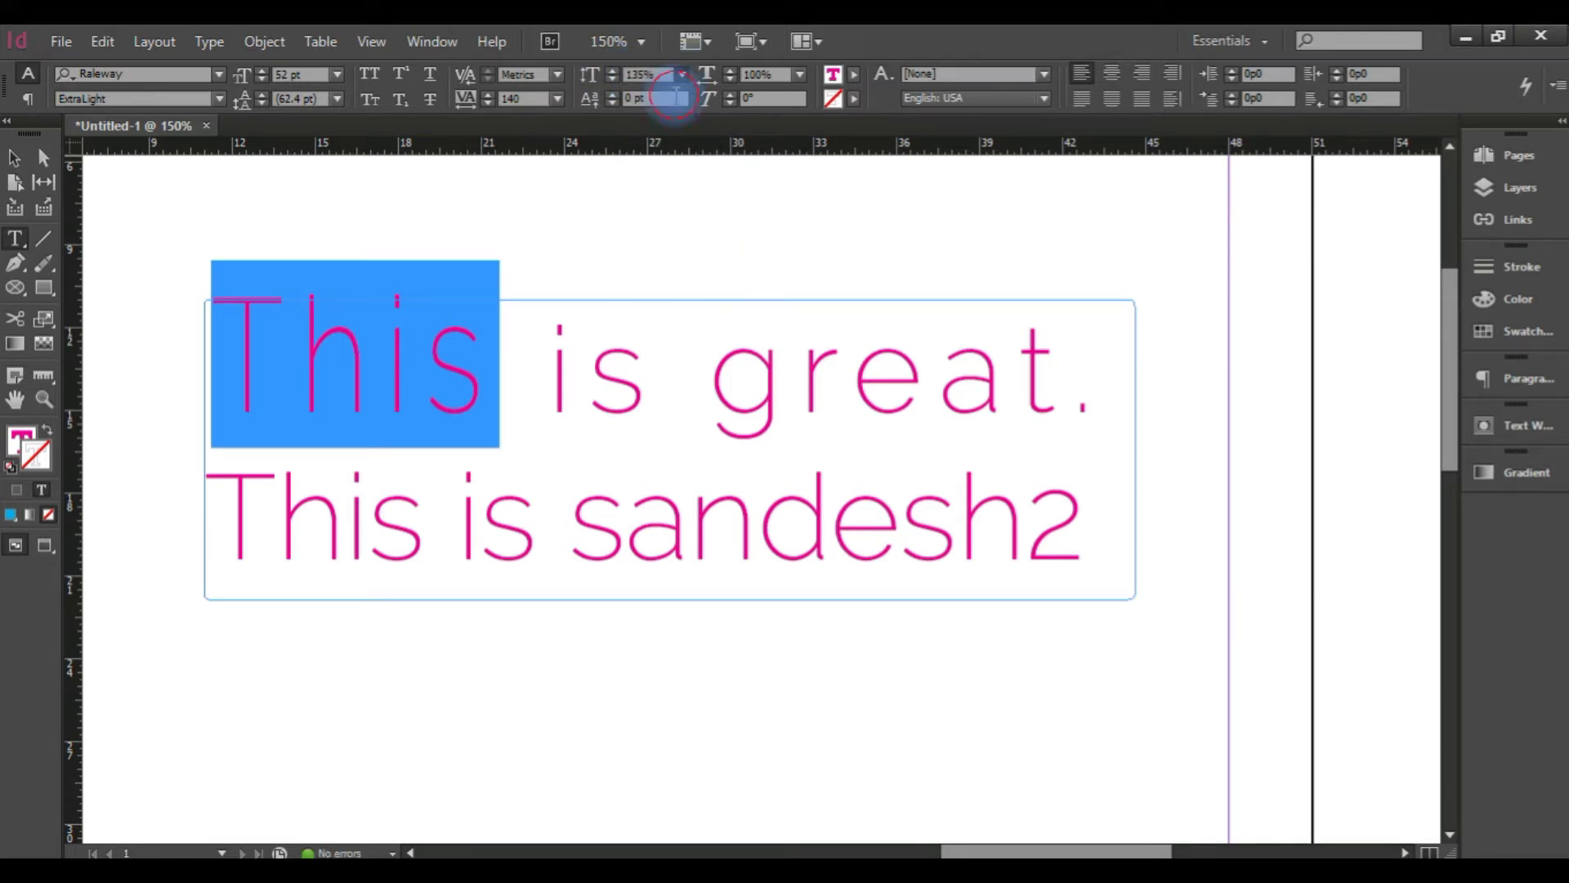
{"action": "left_click", "coordinate": [530, 398]}
Reset the vertical scale of the first word, "This", to 100%.
{"action": "left_click_drag", "start_coordinate": [502, 378], "coordinate": [211, 351]}
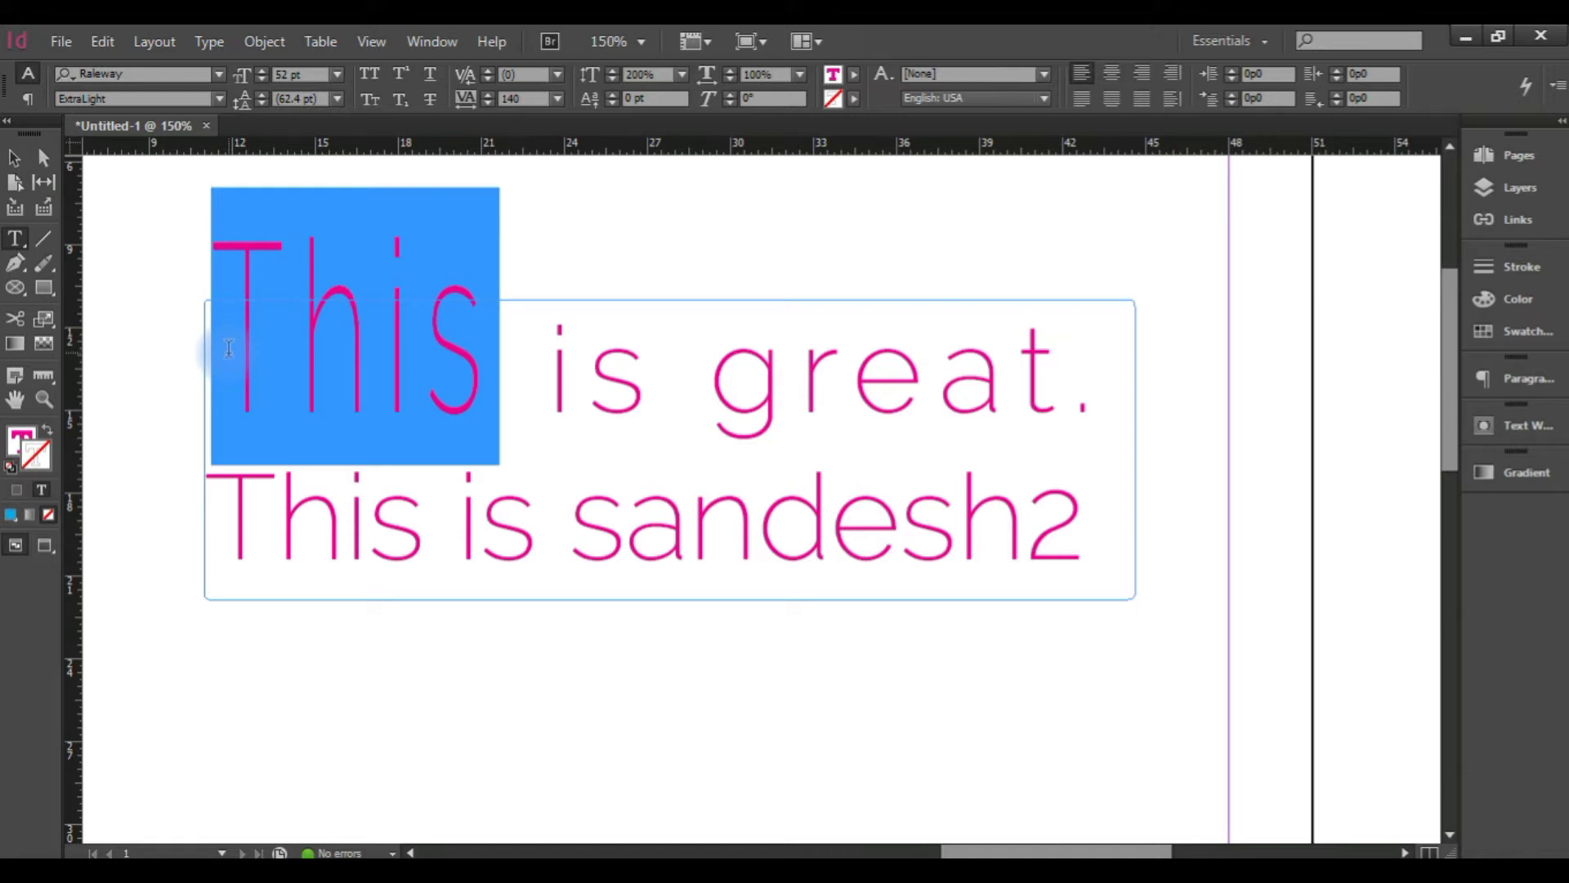
{"action": "left_click", "coordinate": [677, 77]}
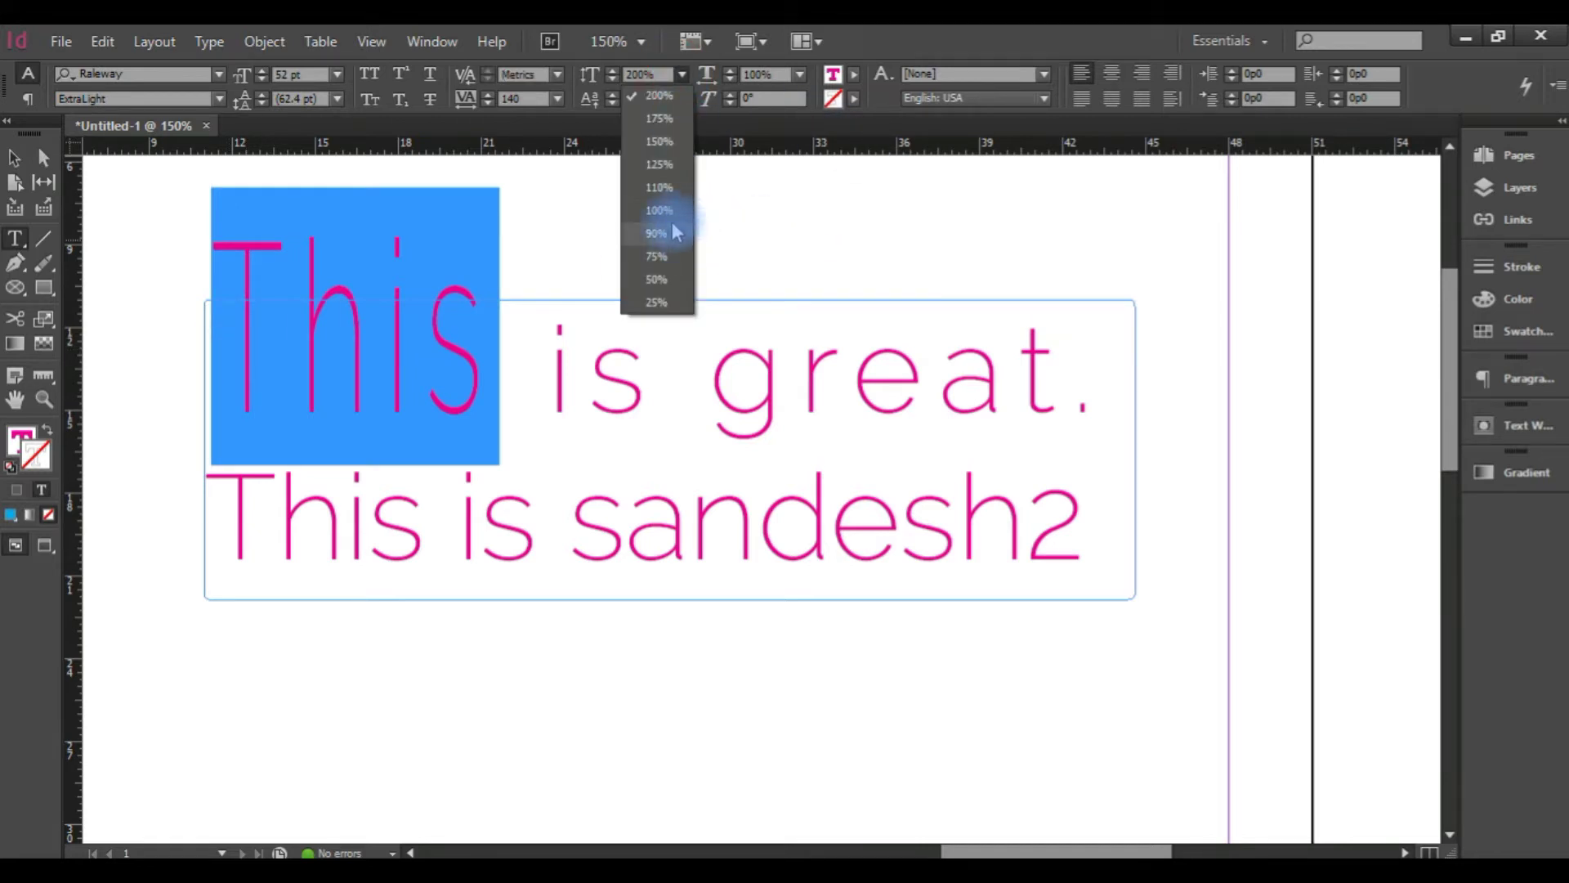
{"action": "left_click", "coordinate": [675, 211]}
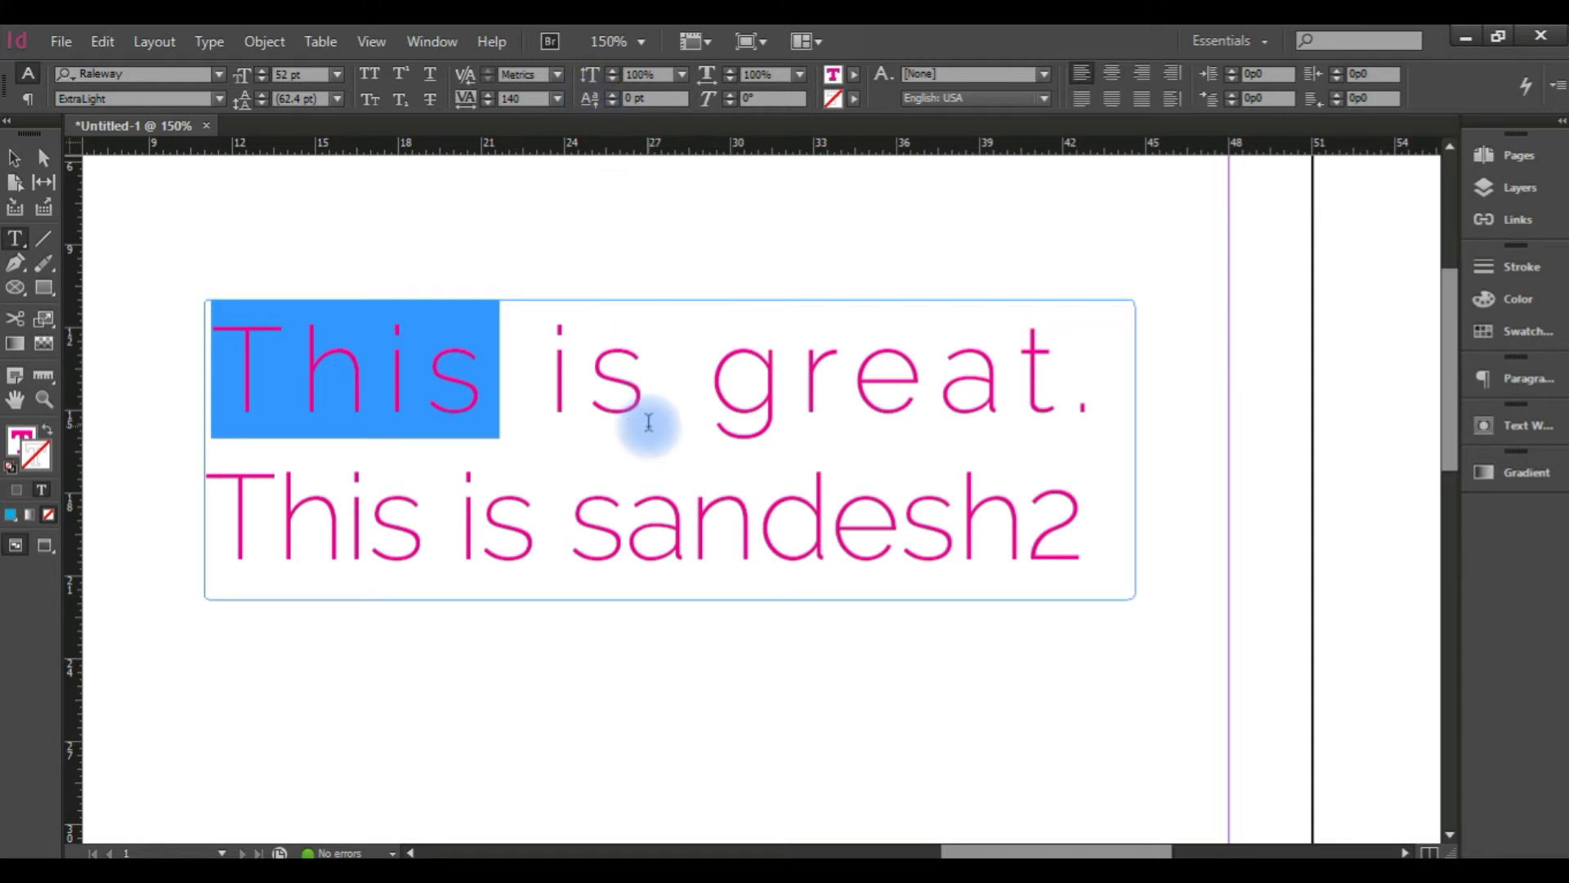
Lower the baseline shift of the letters "his" in the first word to -3 pt and reset it to 0 pt.
{"action": "left_click", "coordinate": [391, 392]}
{"action": "left_click", "coordinate": [315, 380]}
{"action": "left_click_drag", "start_coordinate": [342, 378], "coordinate": [497, 380]}
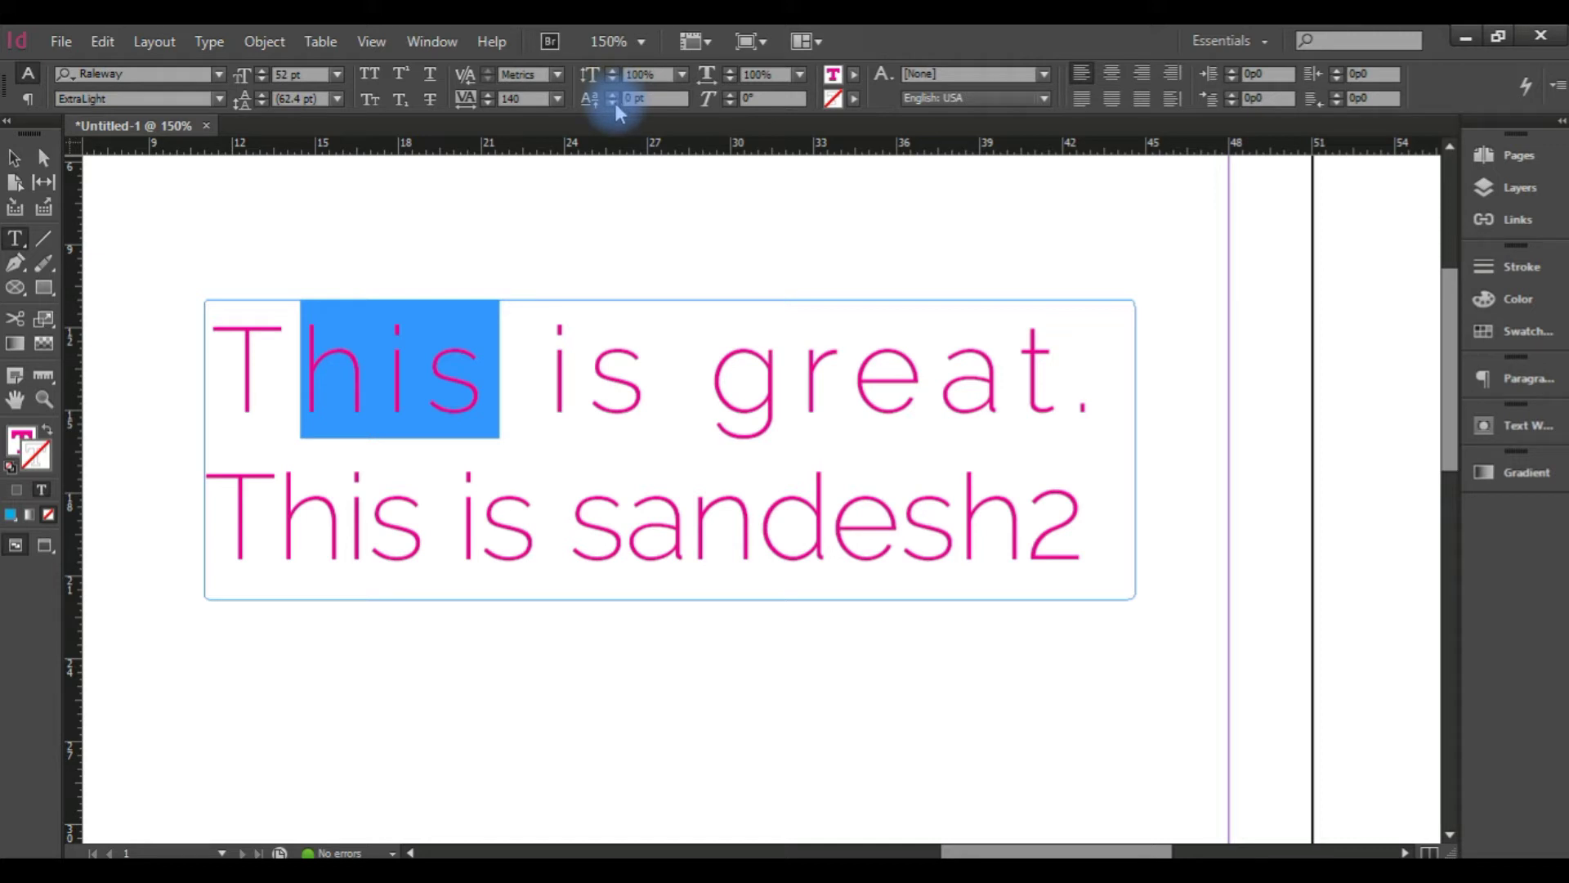
{"action": "left_click_drag", "start_coordinate": [614, 95], "coordinate": [613, 105]}
{"action": "left_click", "coordinate": [613, 104]}
{"action": "left_click", "coordinate": [601, 107]}
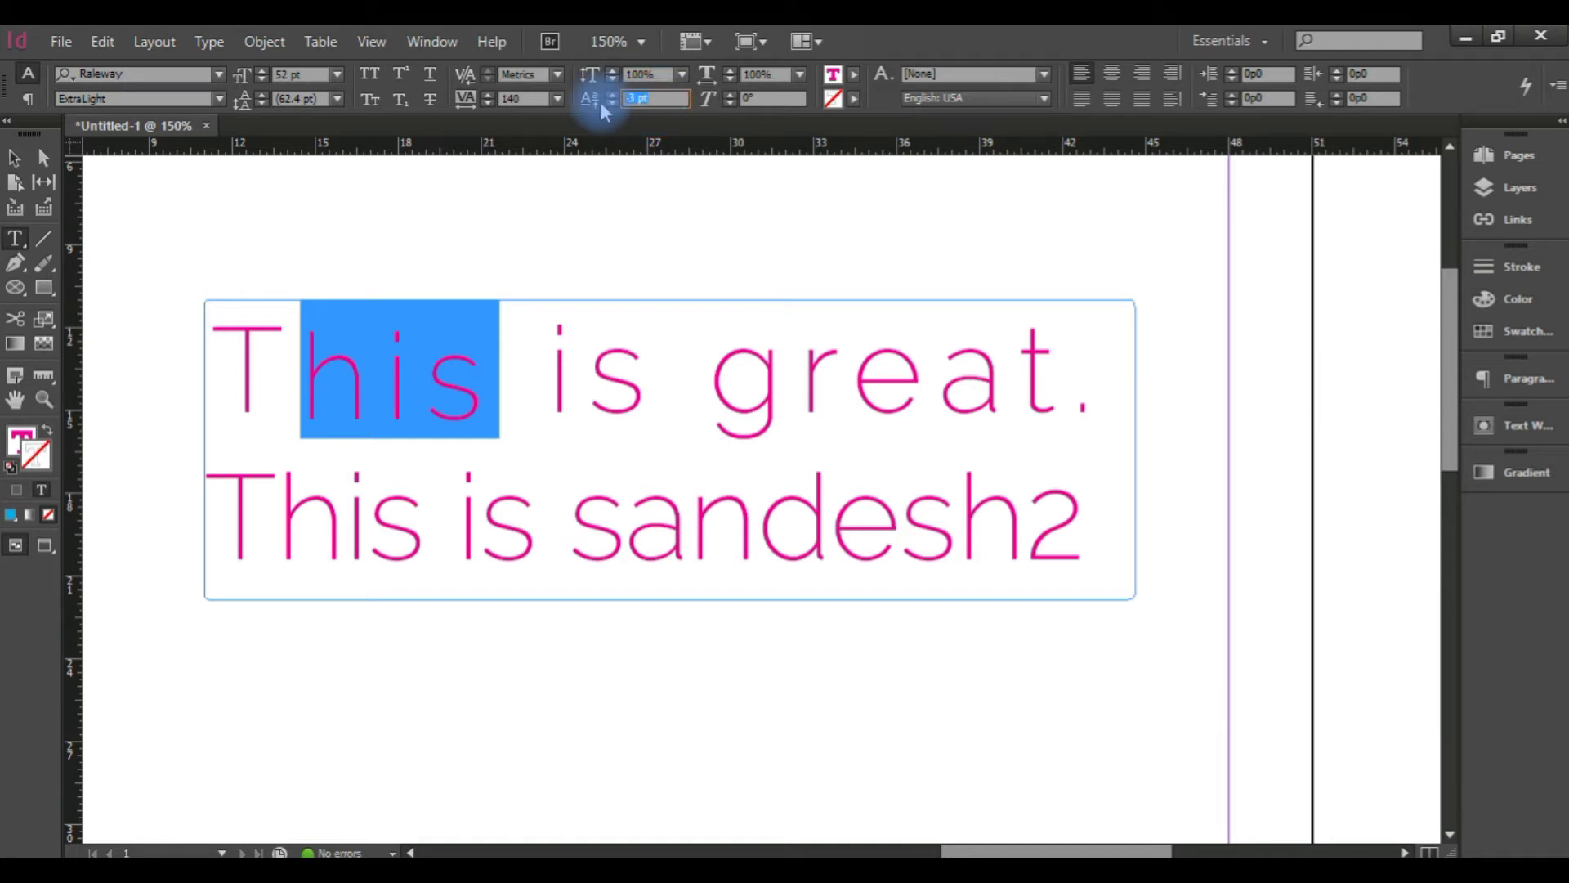
{"action": "type", "text": "0"}
{"action": "key", "text": "Return"}
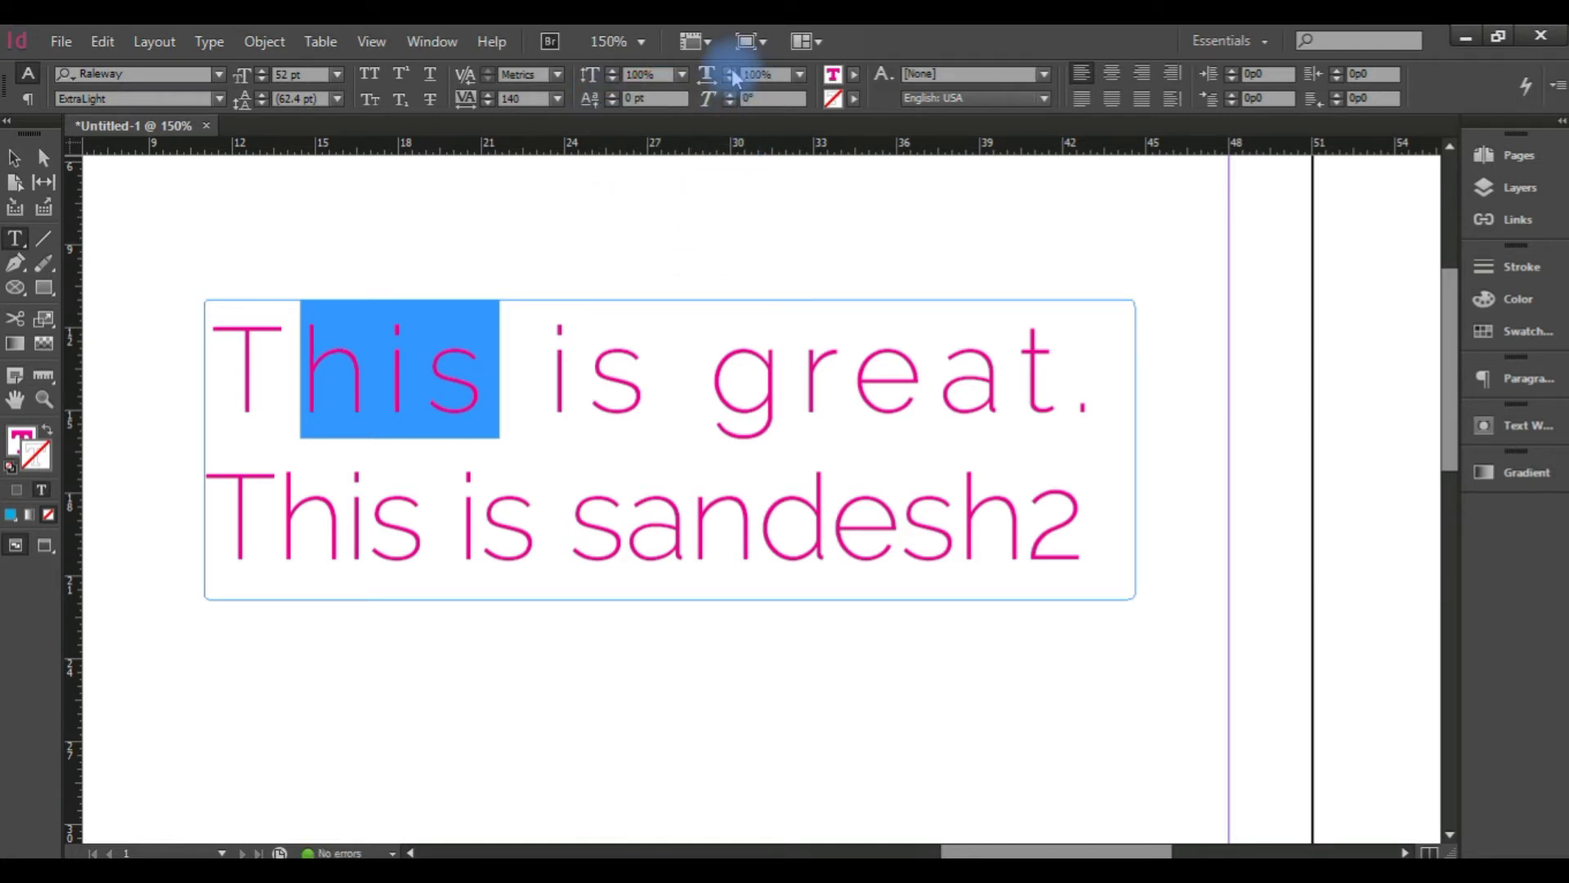
Widen the horizontal scale of the letters "his" to 119%, reset it to 100% and deselect them.
{"action": "left_click_drag", "start_coordinate": [733, 73], "coordinate": [733, 74]}
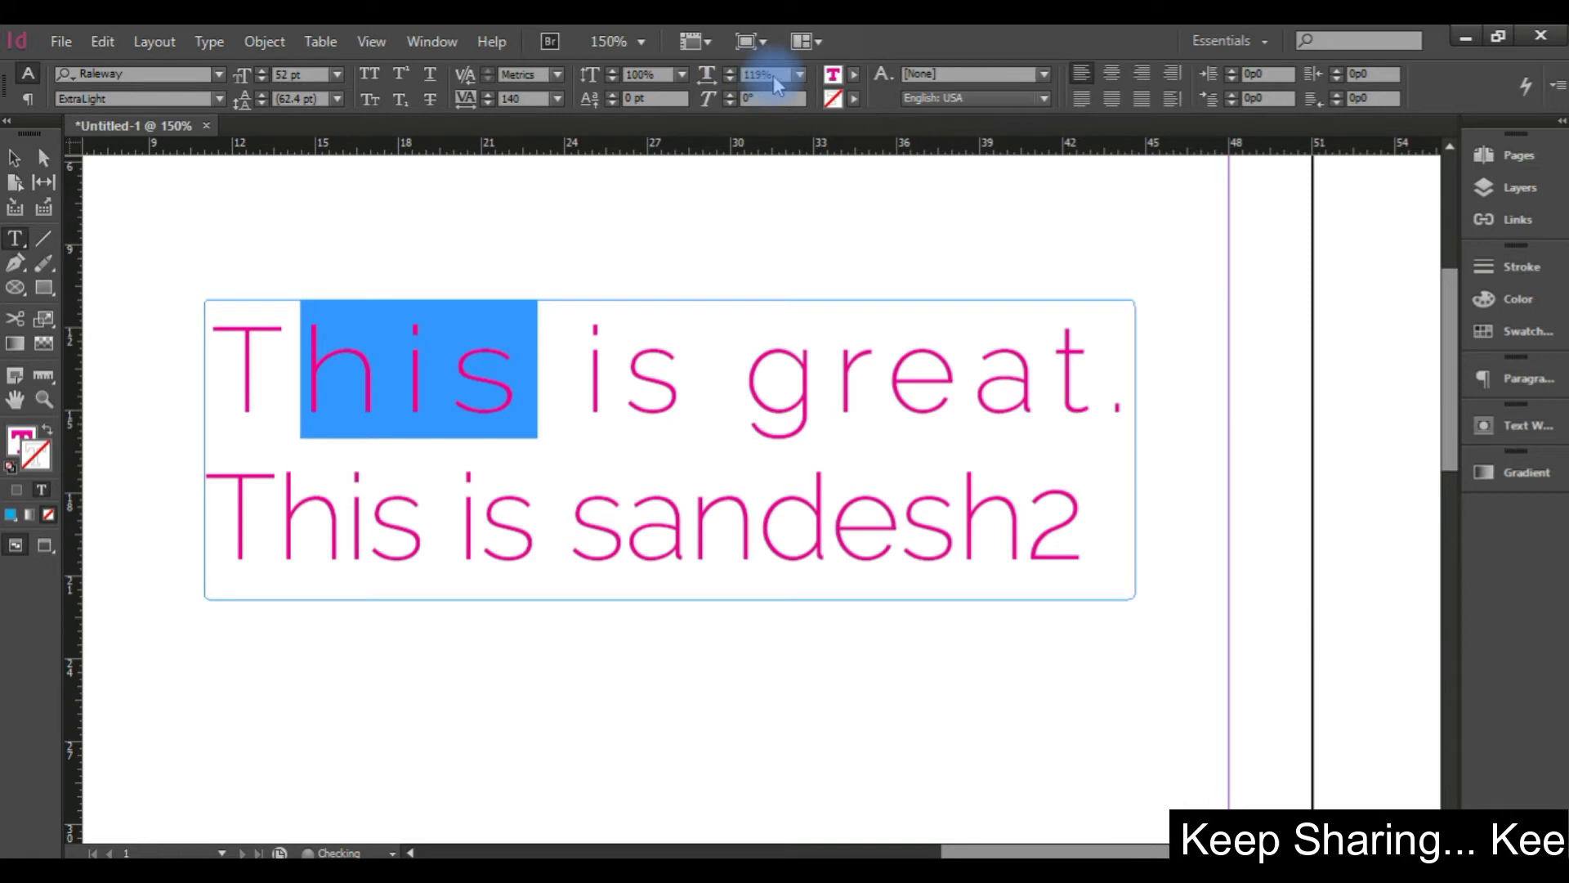
{"action": "left_click", "coordinate": [800, 74]}
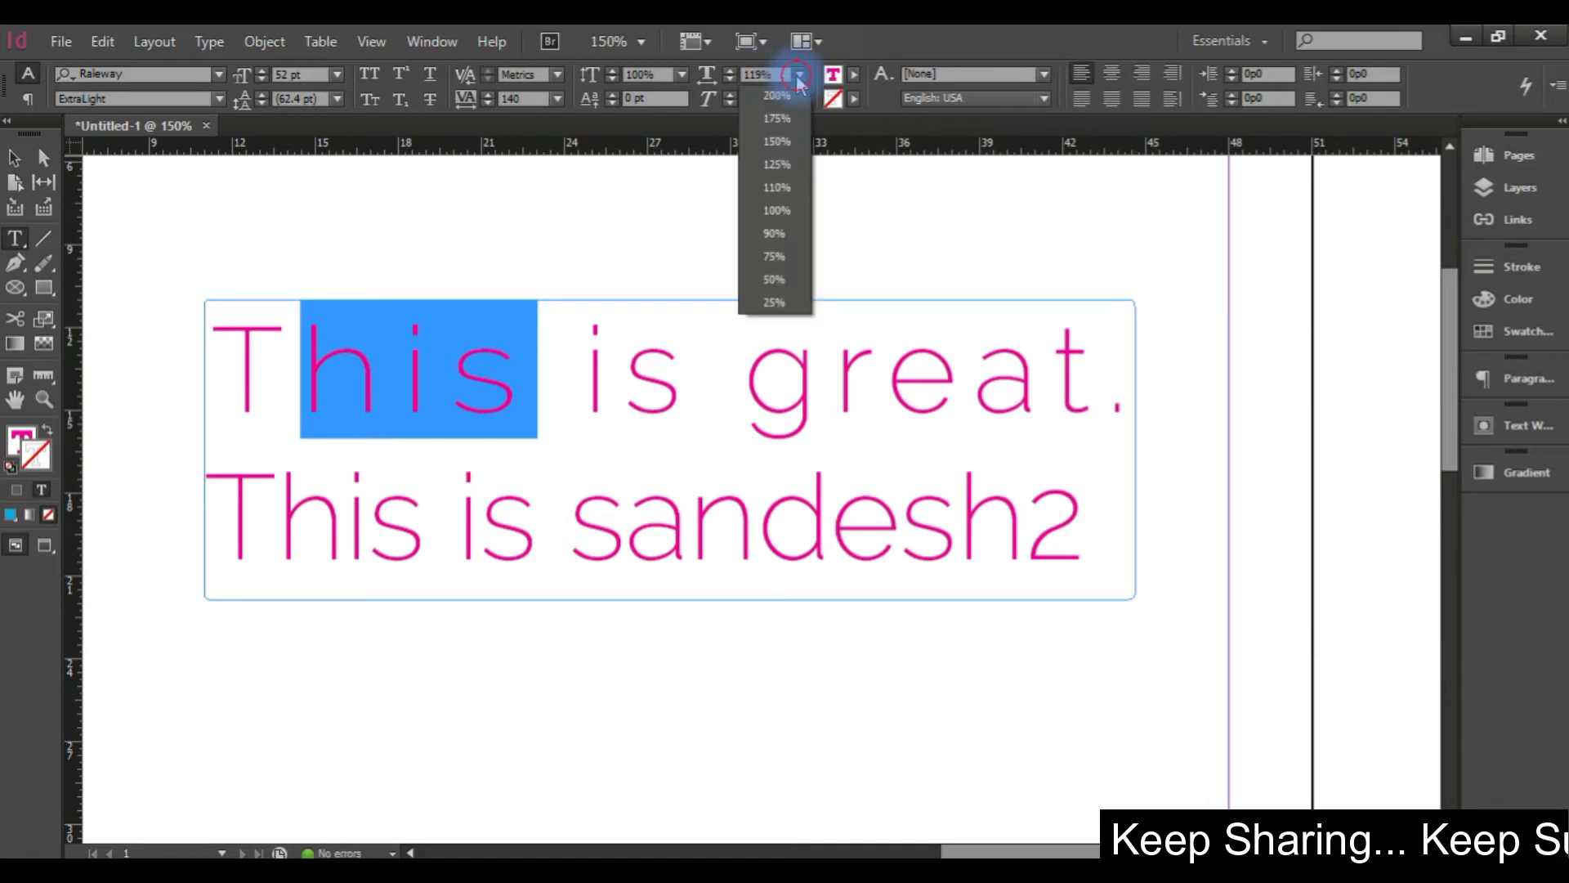
{"action": "left_click", "coordinate": [782, 211]}
{"action": "left_click", "coordinate": [499, 491]}
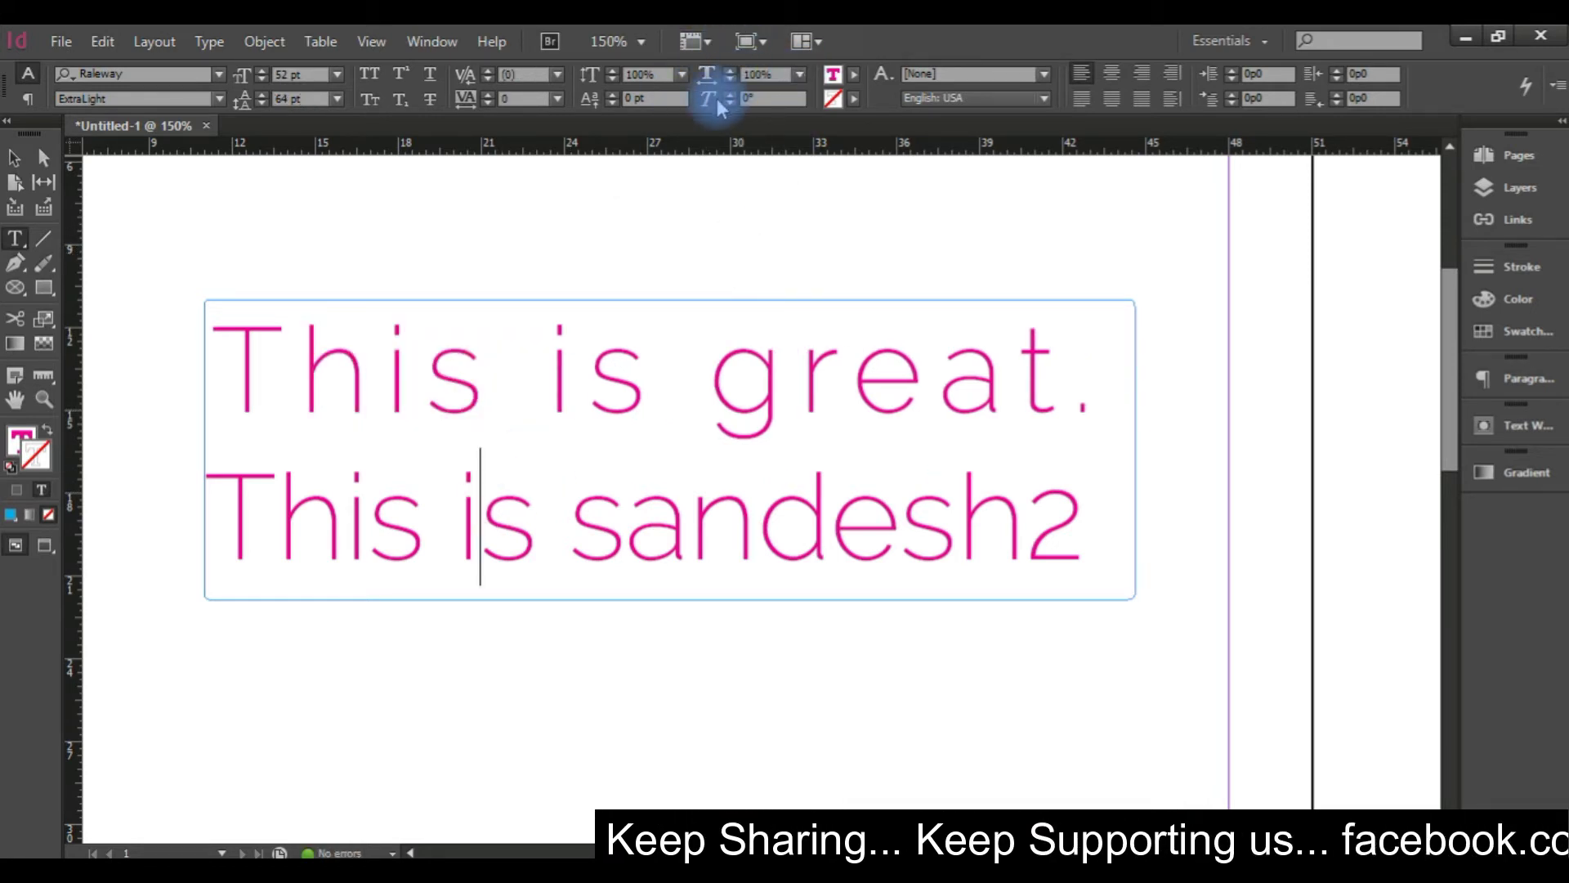
Skew the first word, "This", by 12° and undo the skew.
{"action": "left_click_drag", "start_coordinate": [490, 375], "coordinate": [214, 380]}
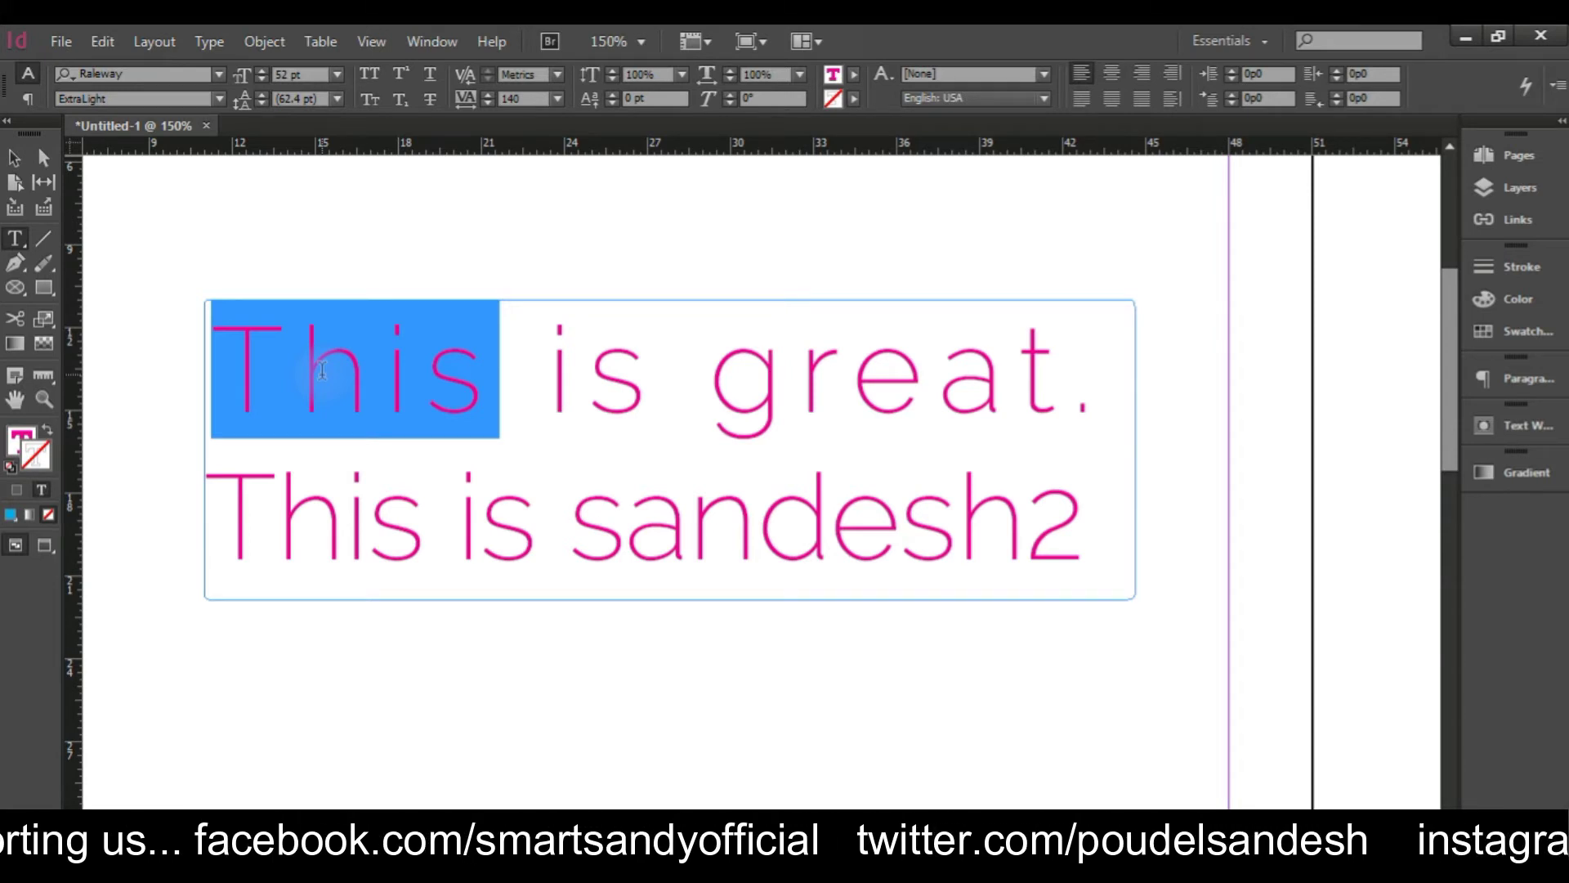
{"action": "left_click", "coordinate": [760, 99]}
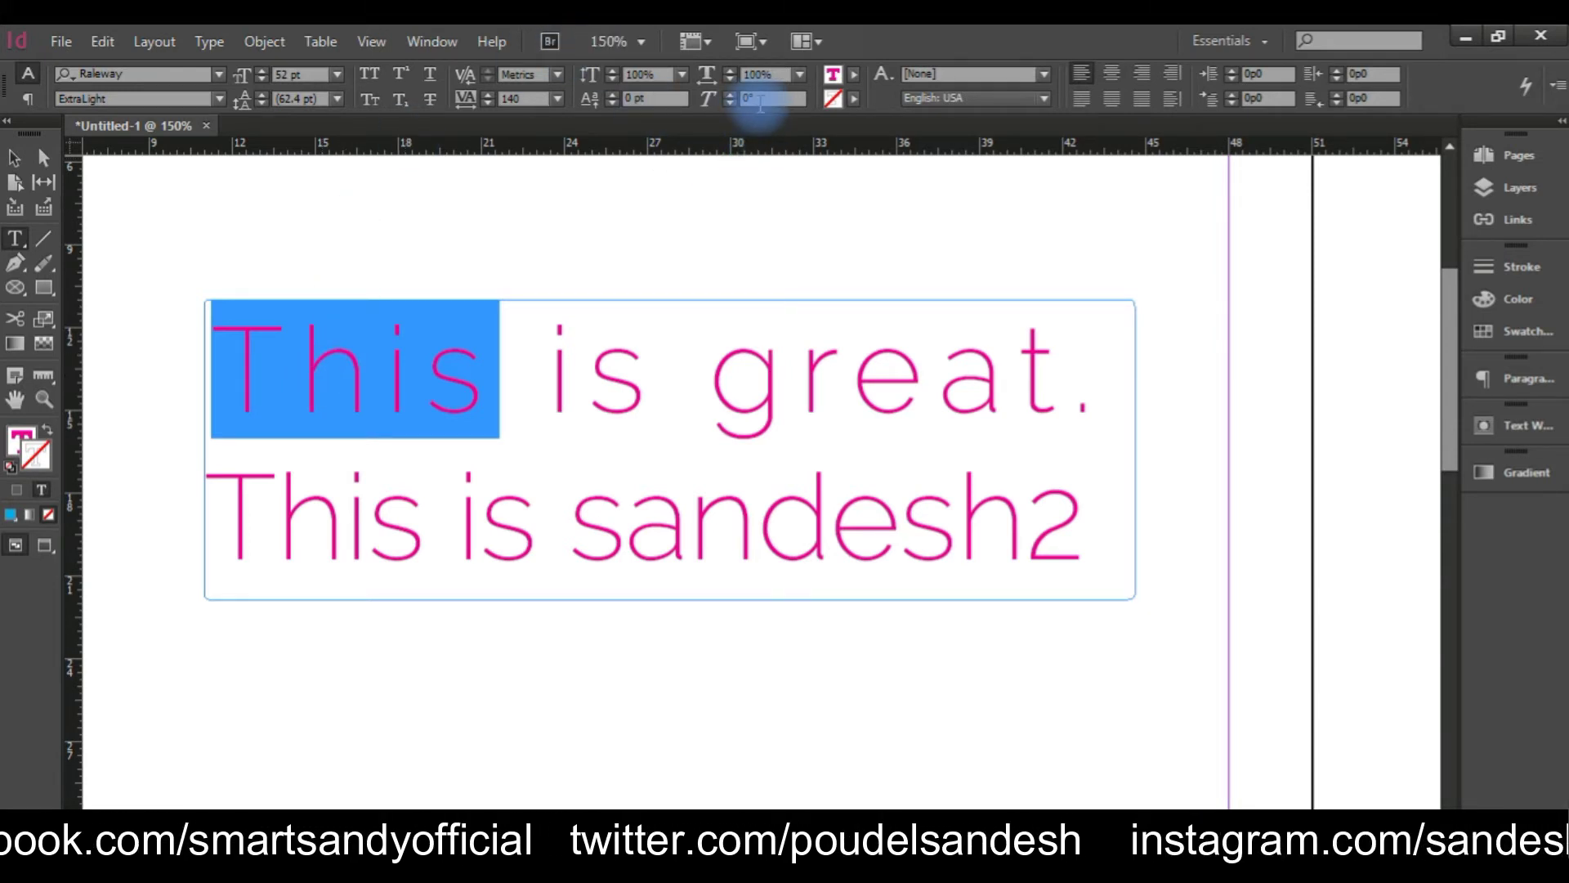
{"action": "left_click", "coordinate": [711, 98]}
{"action": "type", "text": "12"}
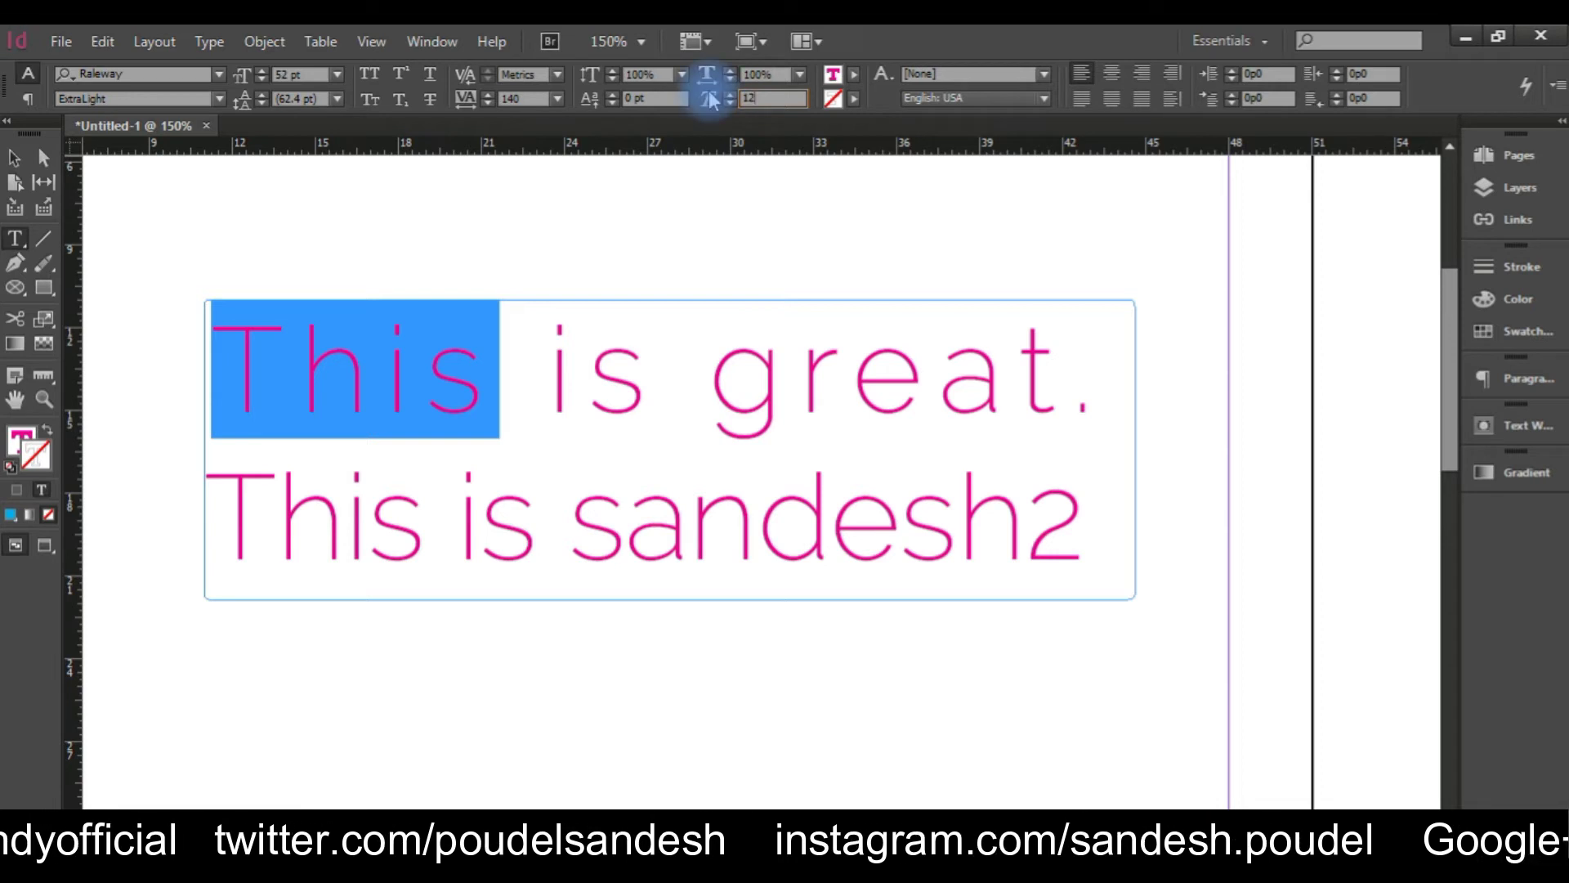
{"action": "key", "text": "Return"}
{"action": "key", "text": "ctrl+z"}
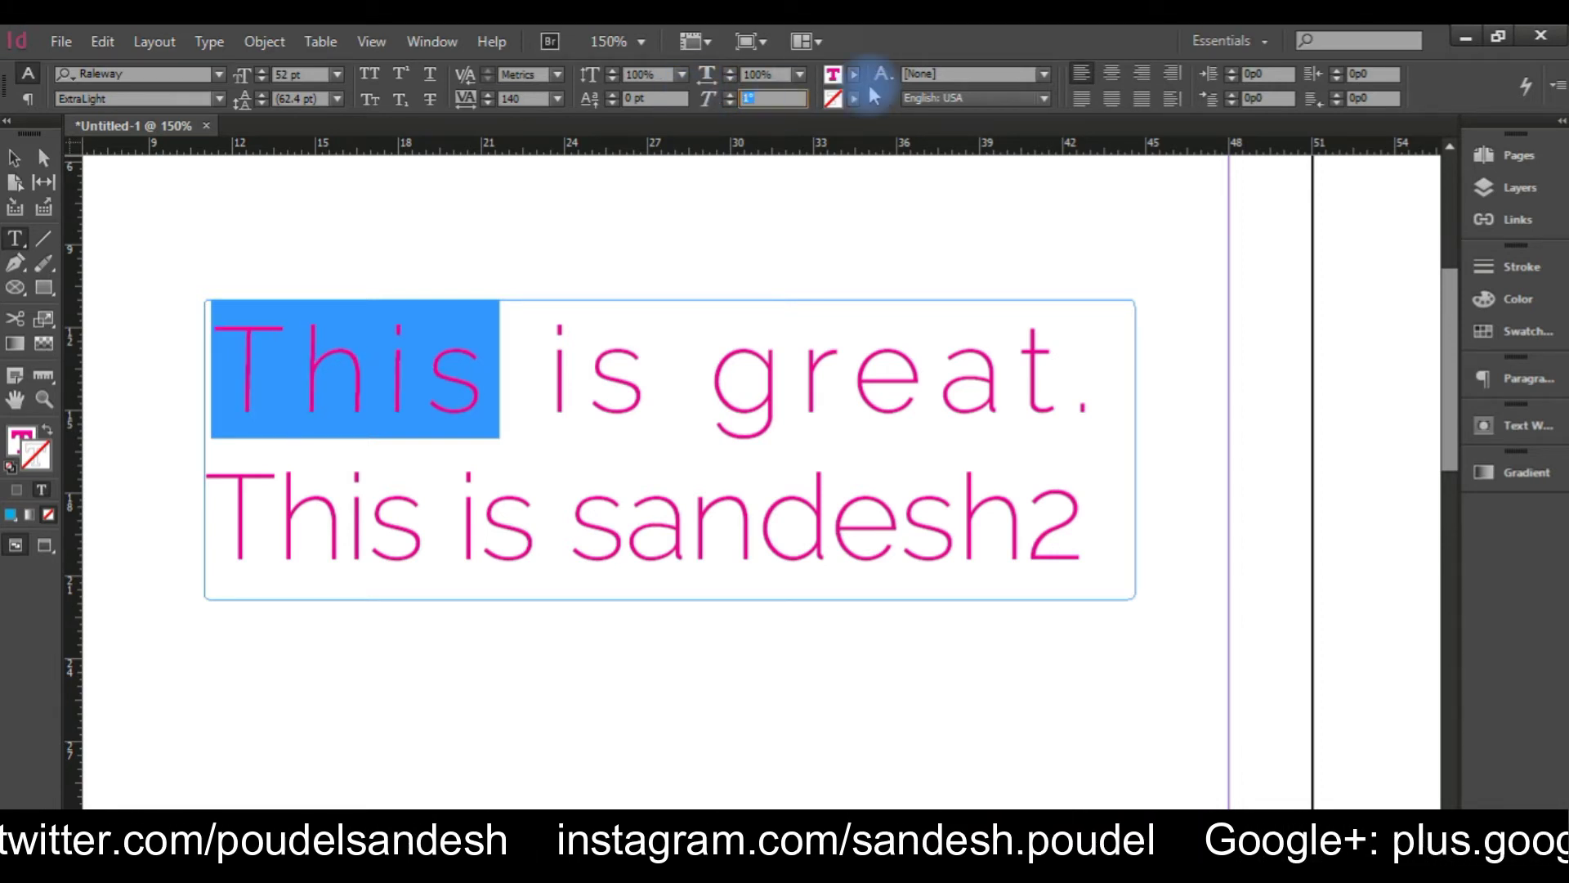
{"action": "left_click", "coordinate": [874, 96]}
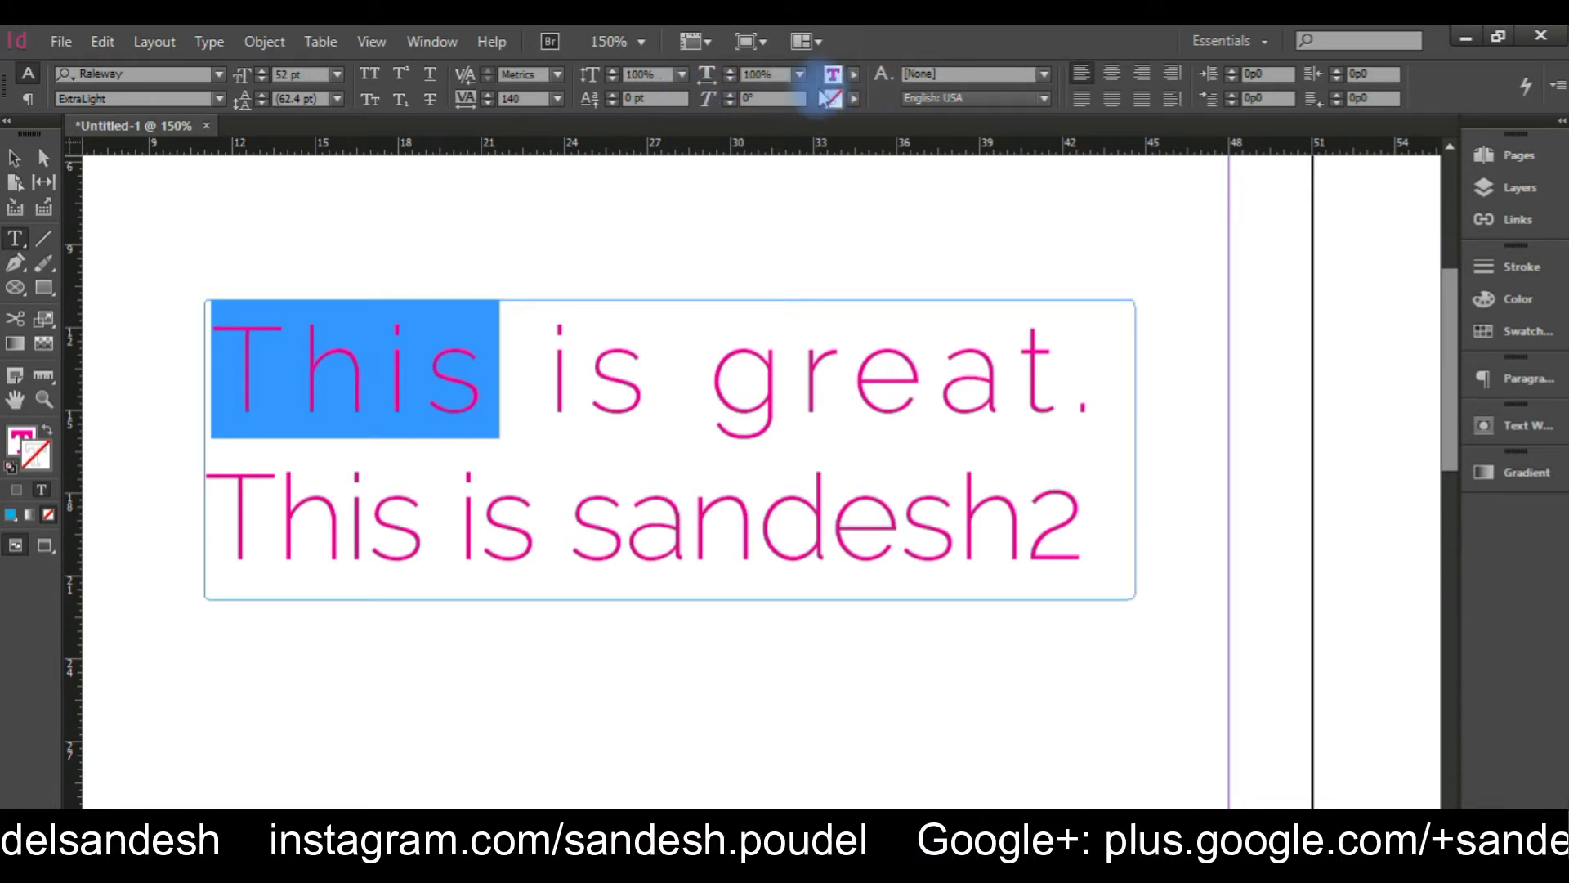
Try to skew the first word, "This", by 180° and by 158°.
{"action": "left_click", "coordinate": [725, 104]}
{"action": "type", "text": "18"}
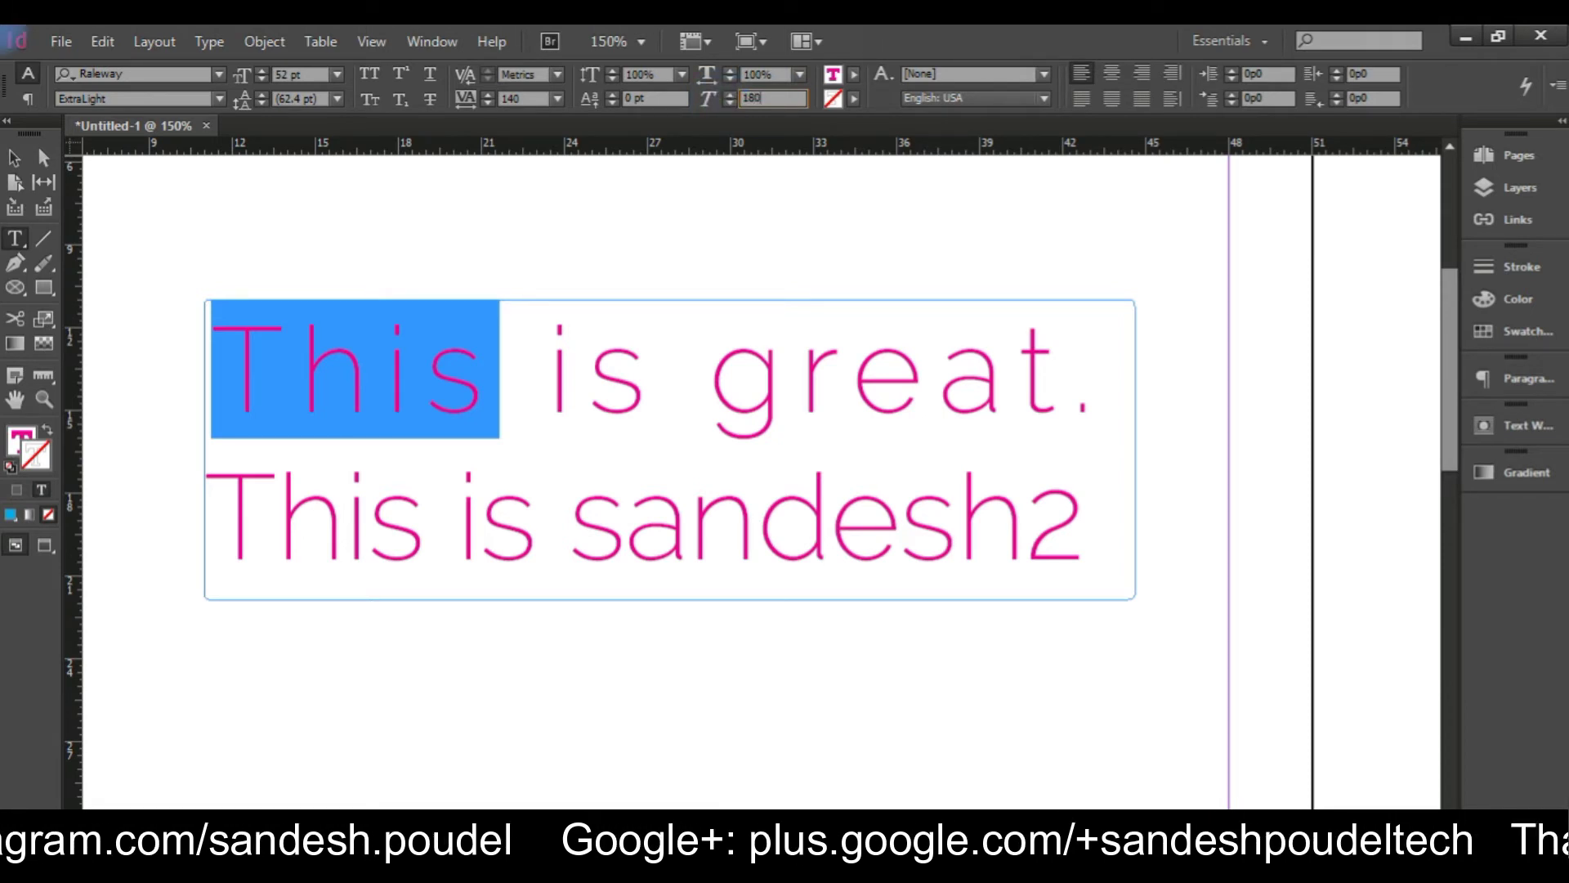
{"action": "left_click", "coordinate": [726, 104]}
{"action": "key", "text": "Return"}
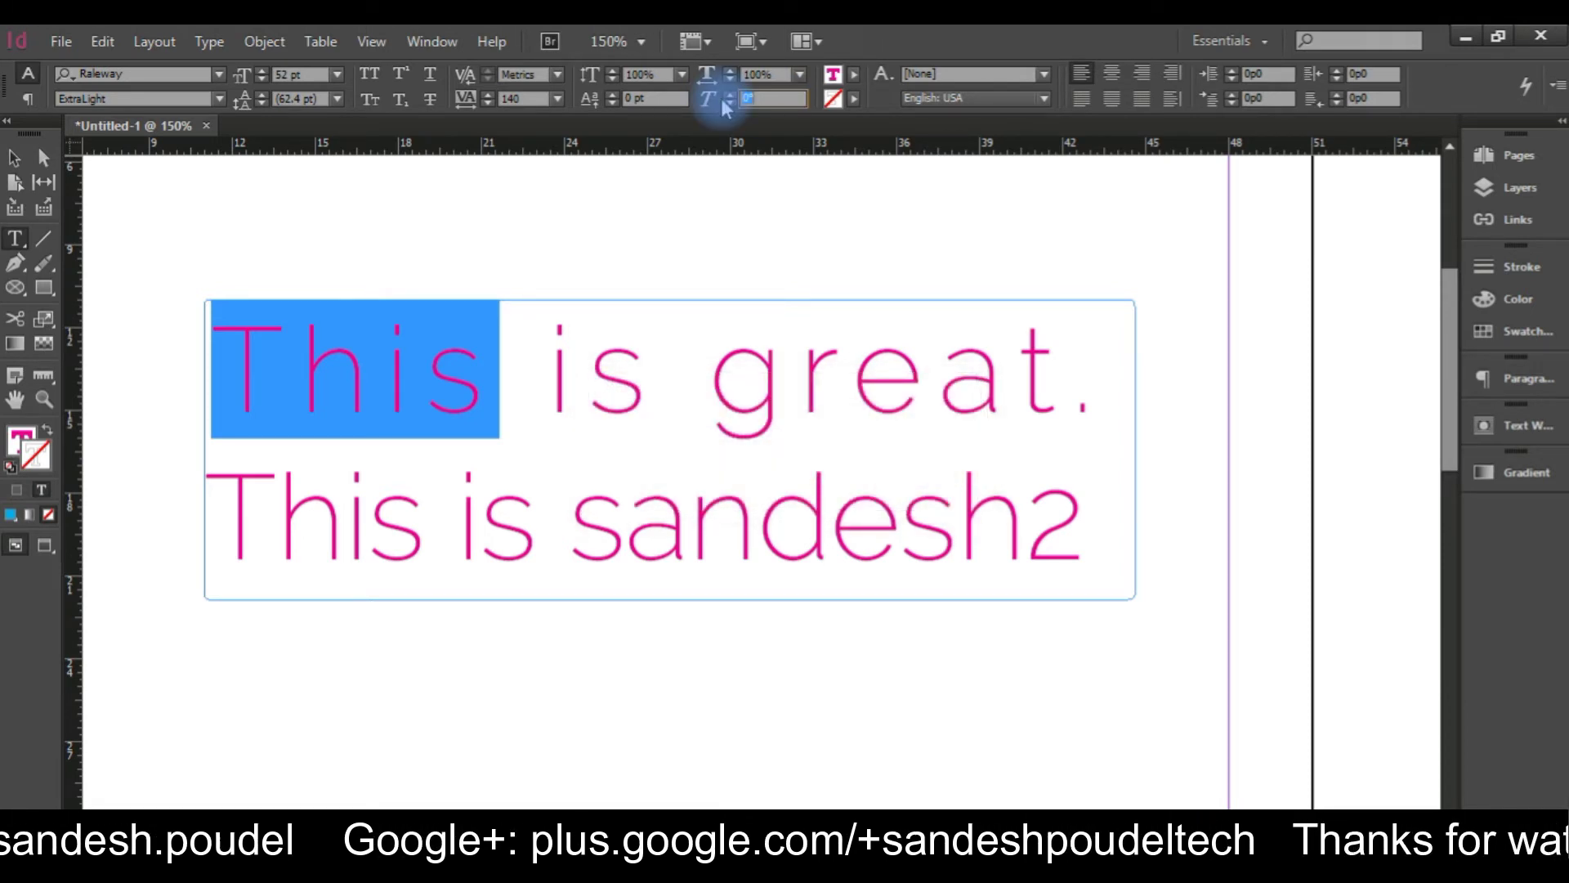
{"action": "type", "text": "158"}
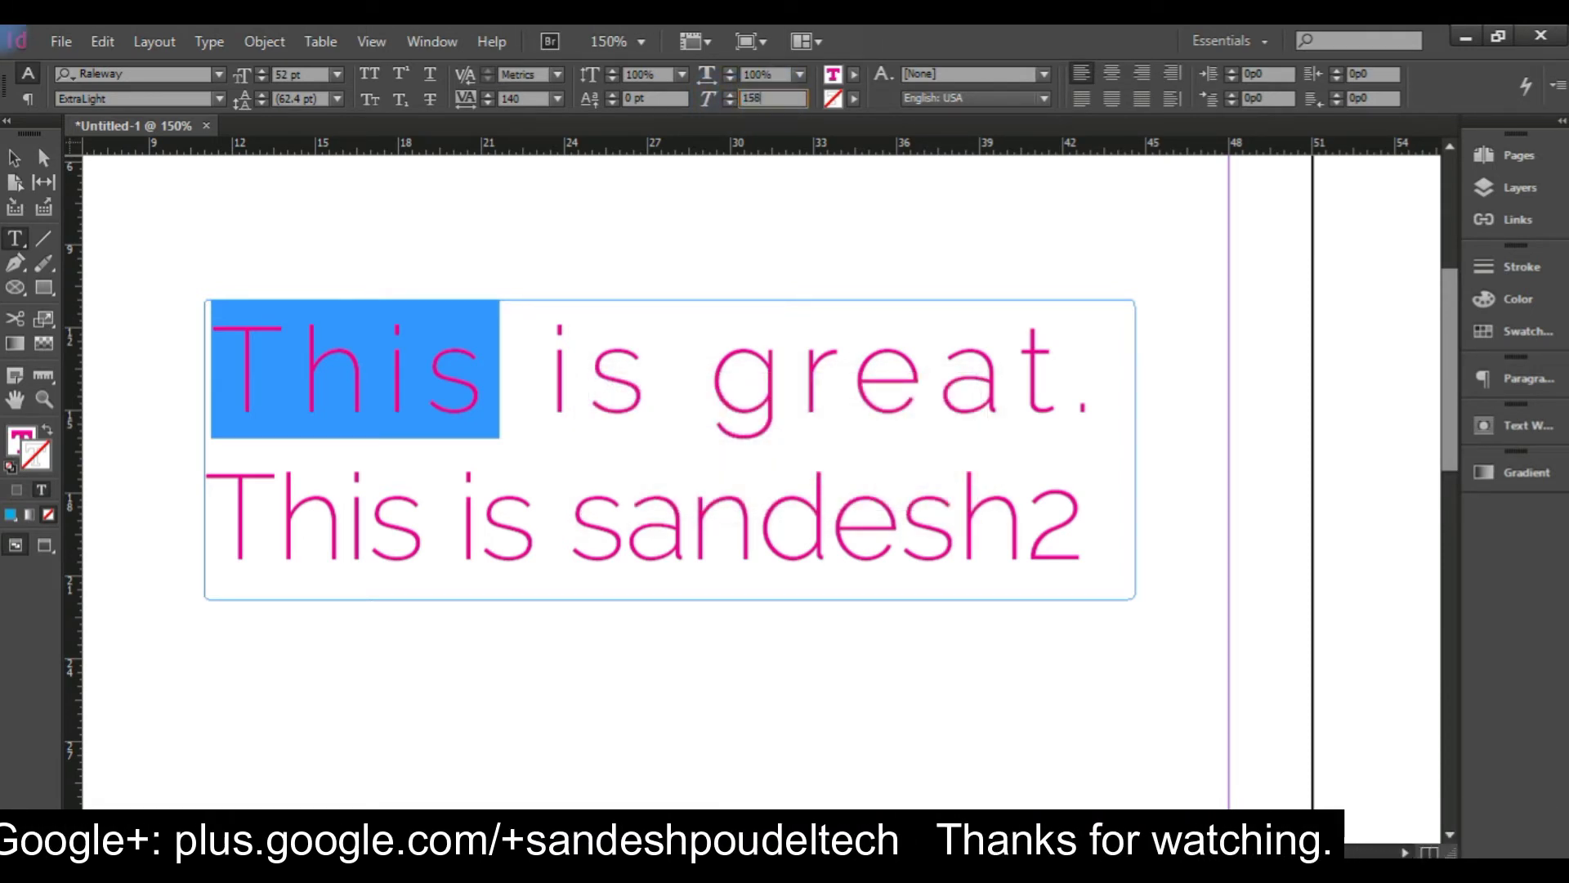
{"action": "key", "text": "Return"}
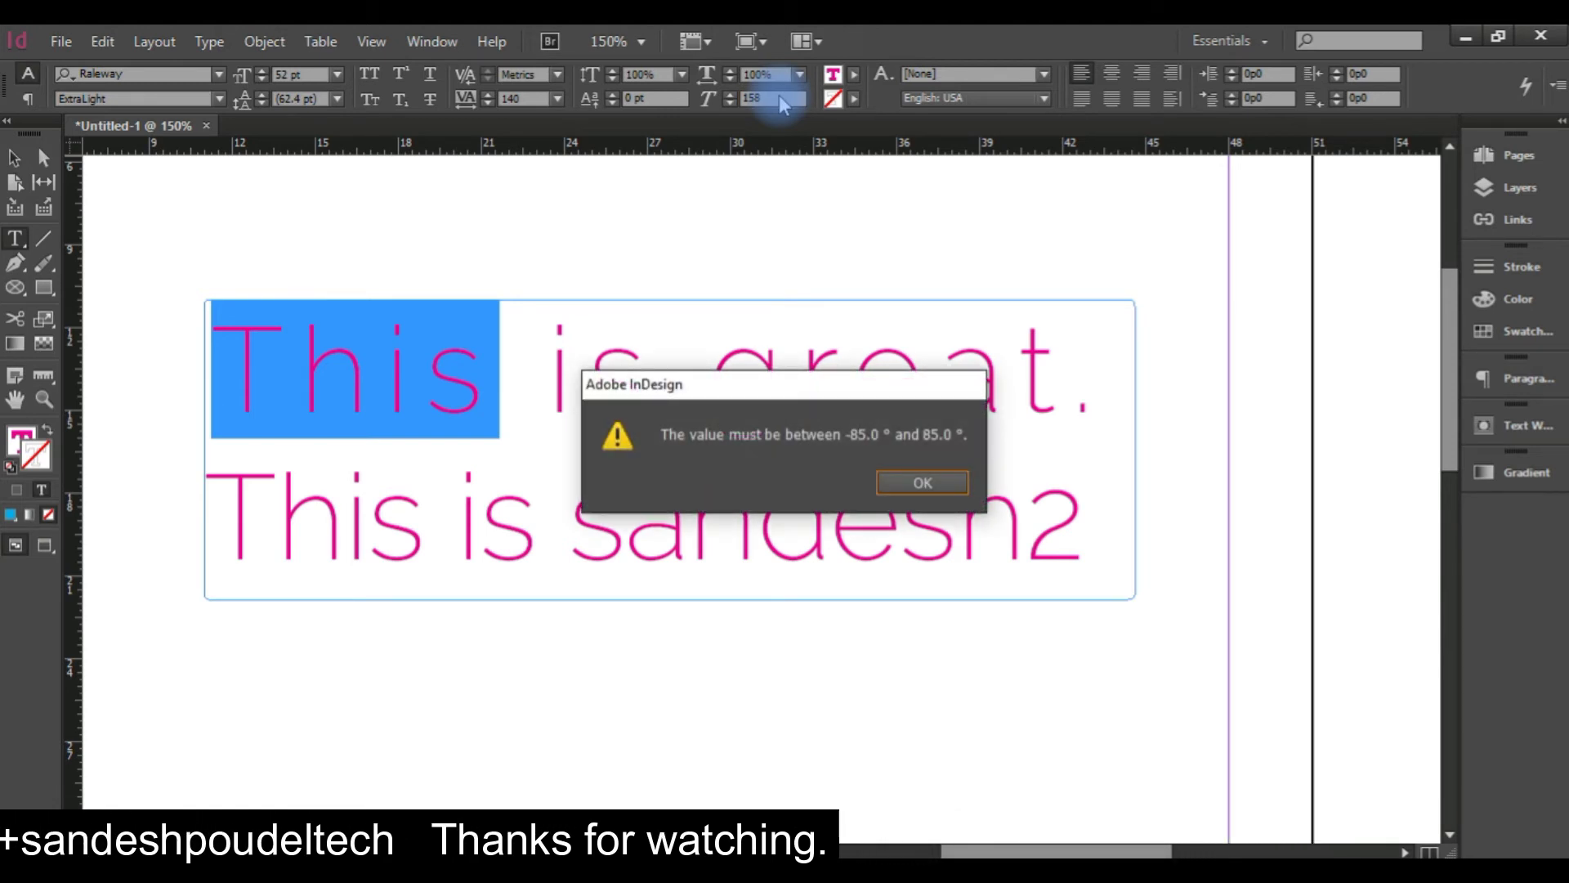
{"action": "key", "text": "Return"}
Skew the first word, "This", by -85° and switch the skew to 85°.
{"action": "key", "text": "BackSpace"}
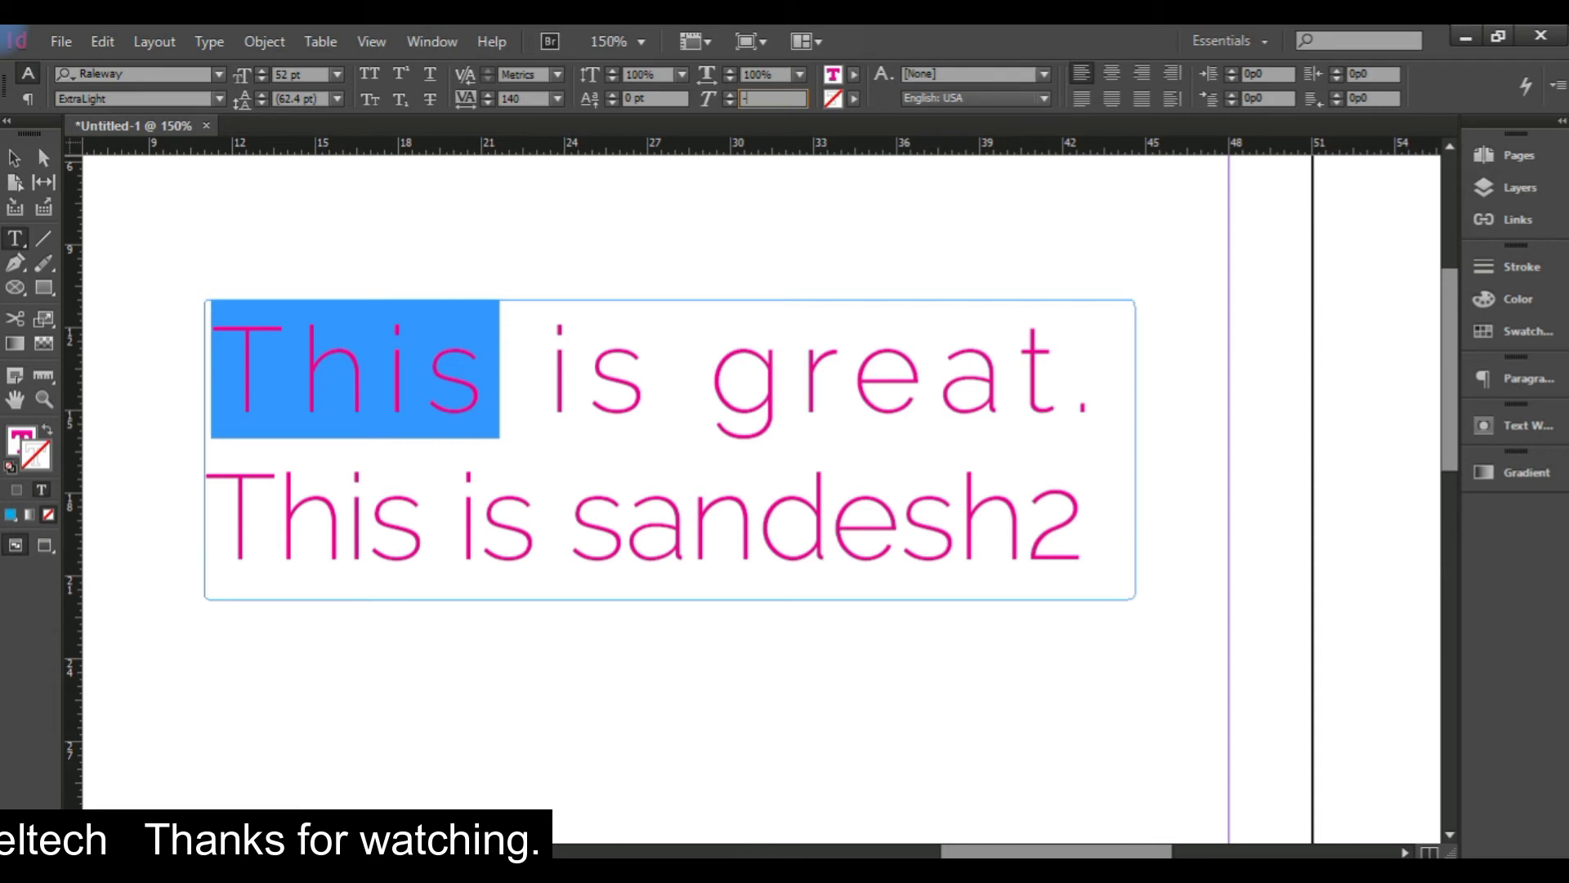
{"action": "key", "text": "Return"}
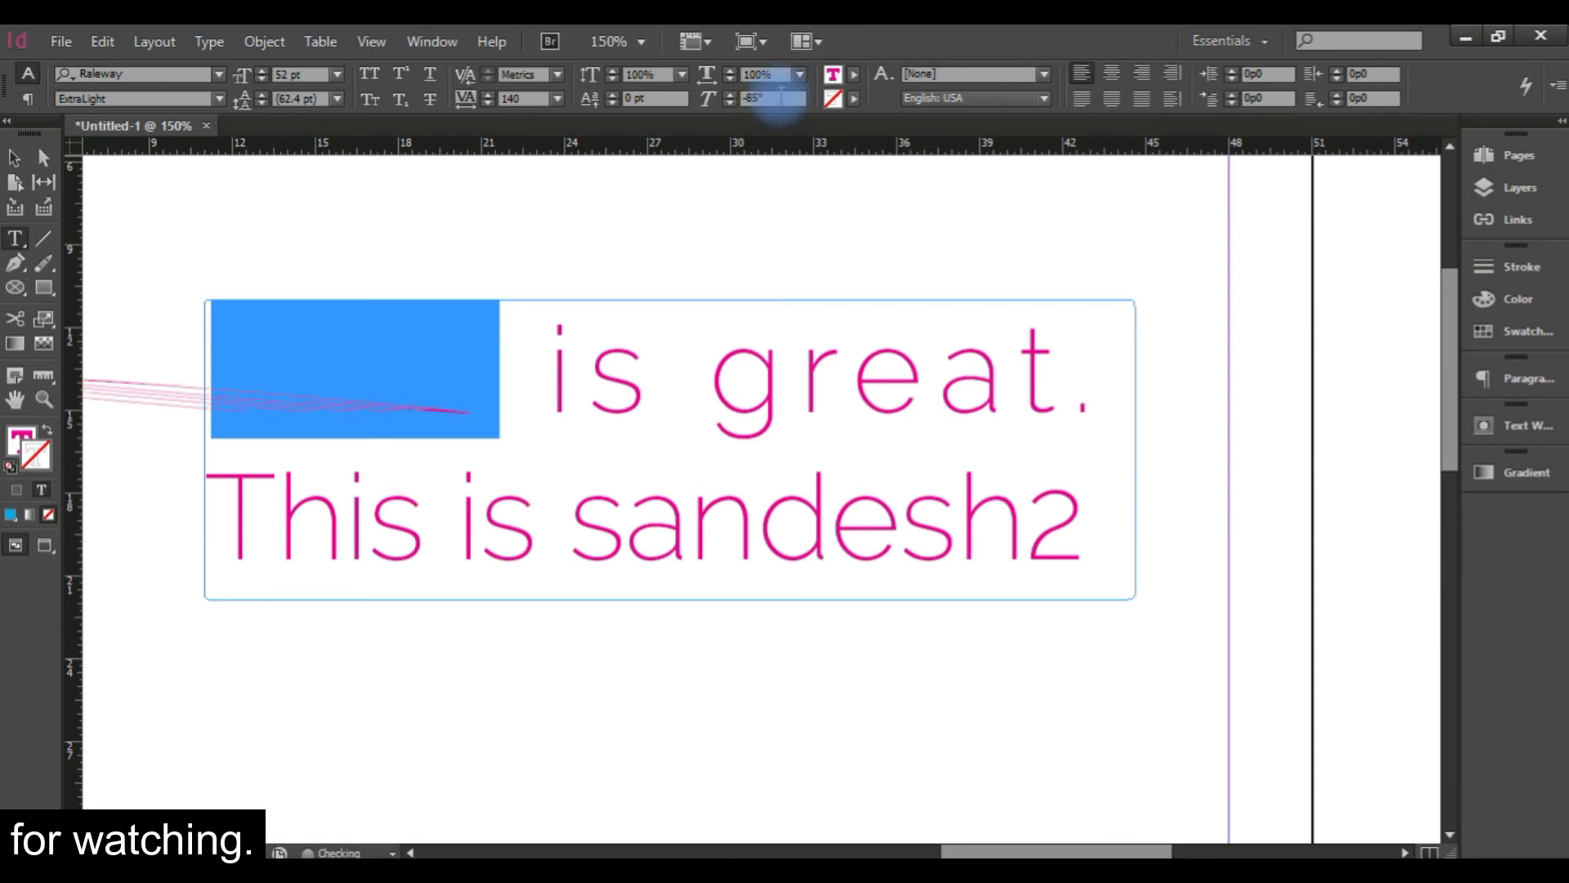
{"action": "double_click", "coordinate": [779, 98]}
{"action": "left_click", "coordinate": [746, 99]}
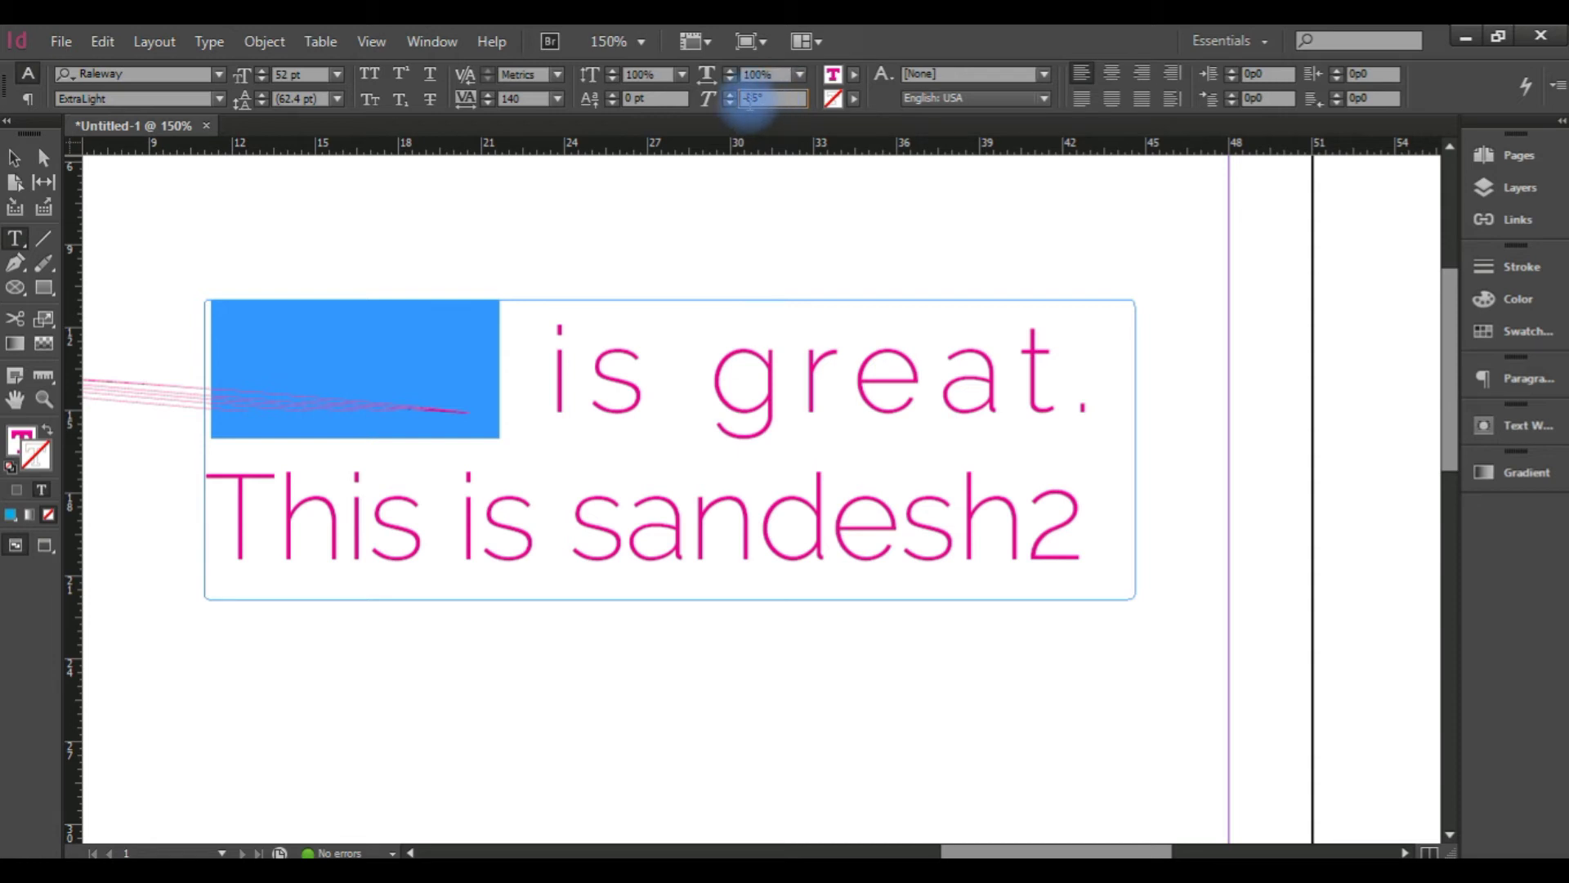
{"action": "key", "text": "BackSpace"}
{"action": "key", "text": "Return"}
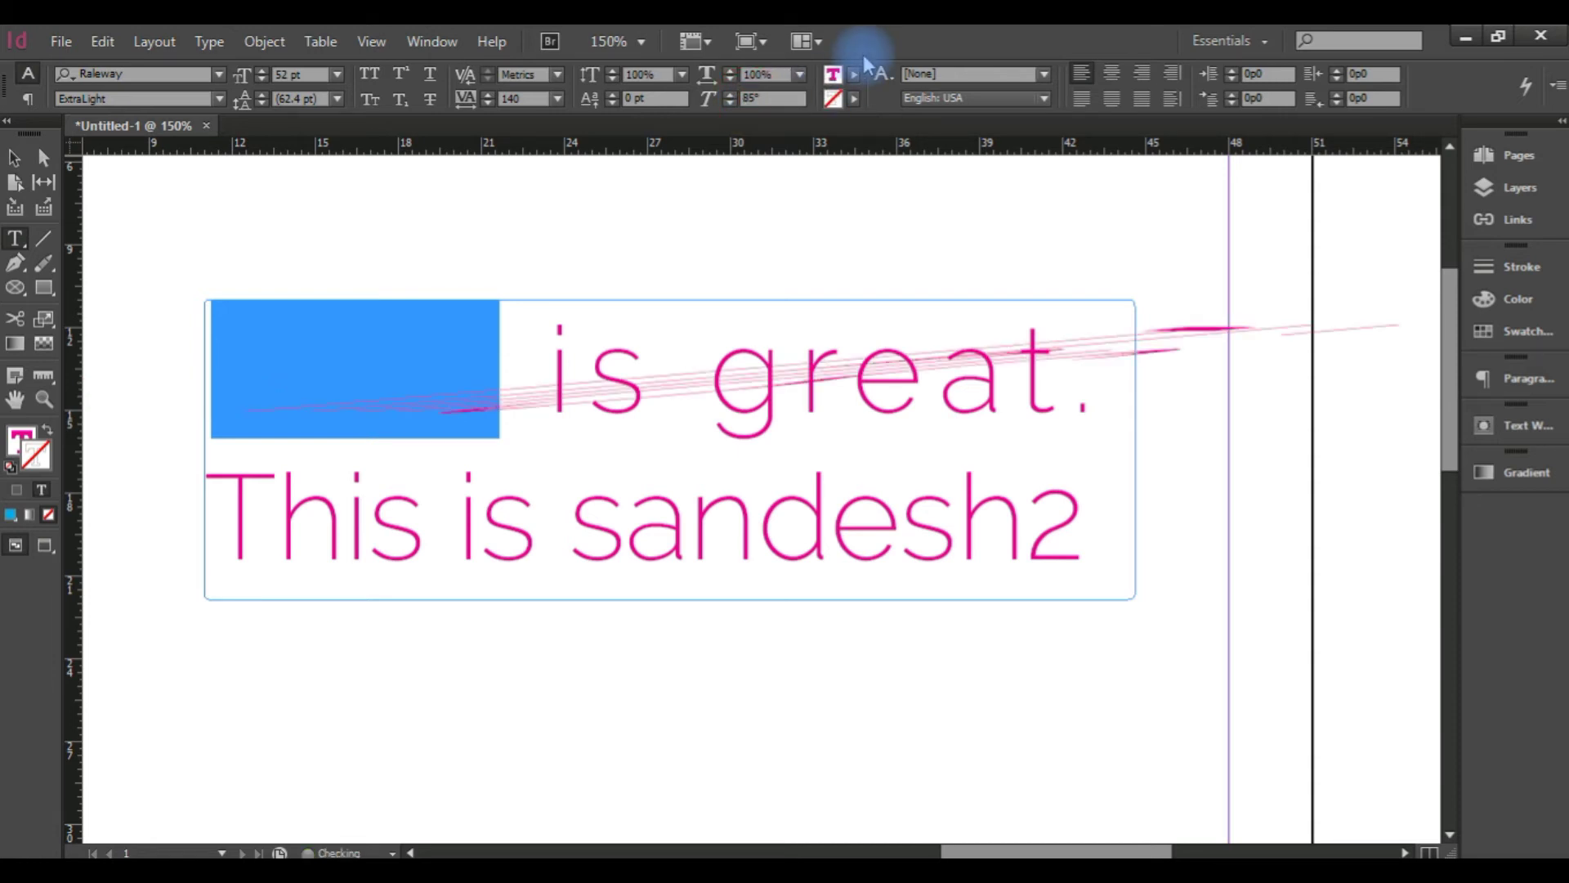
Reset the skew of the first word, "This", to 0°.
{"action": "double_click", "coordinate": [772, 97]}
{"action": "type", "text": "0"}
{"action": "key", "text": "Return"}
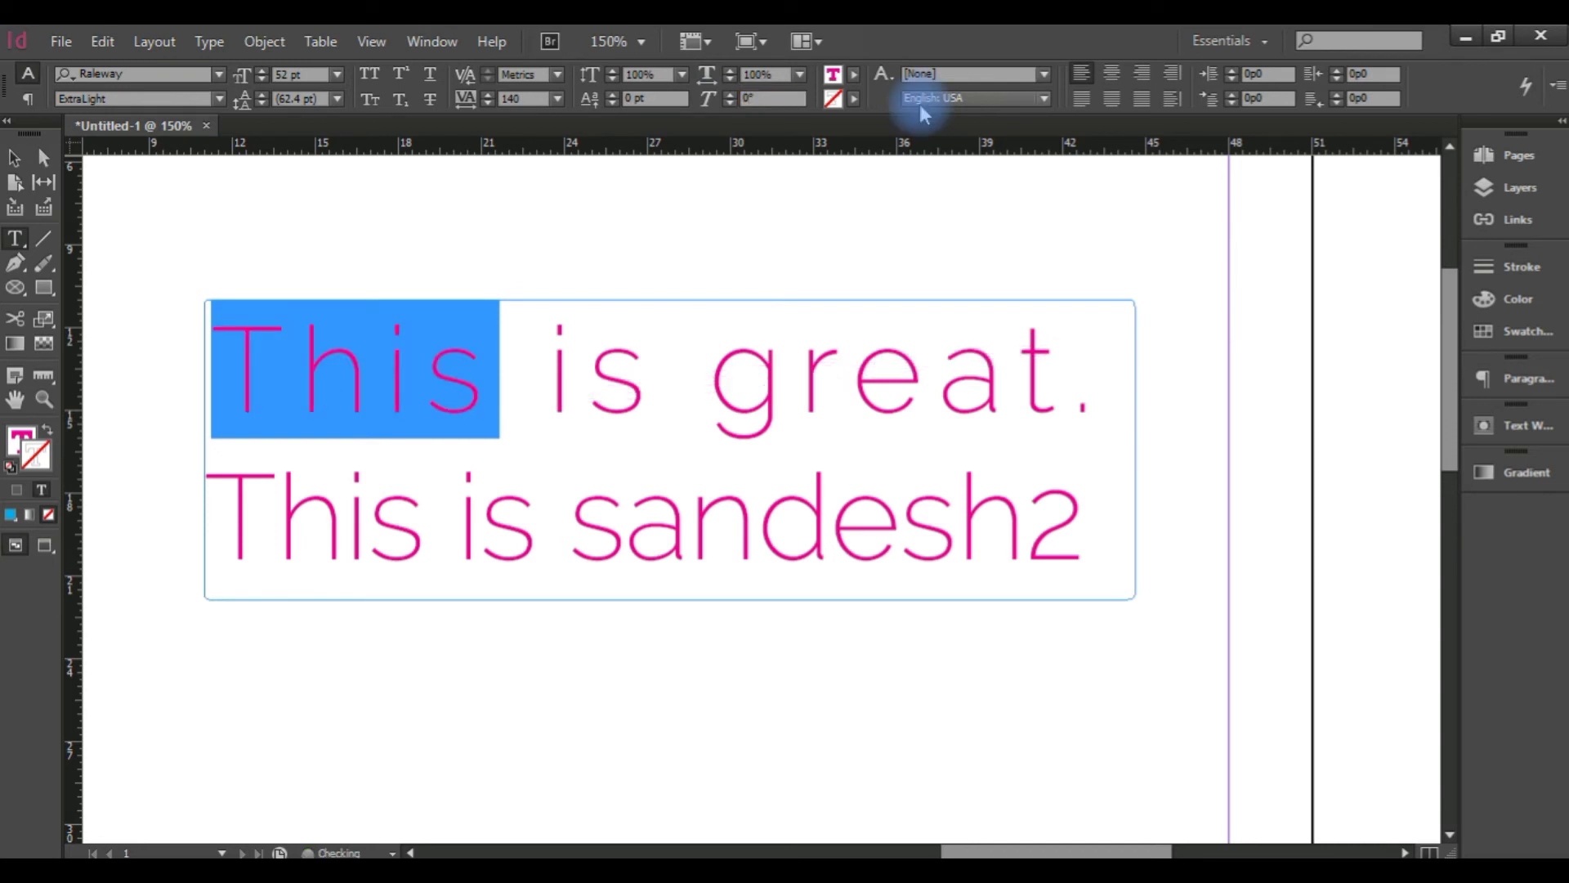
{"action": "left_click", "coordinate": [1045, 76]}
{"action": "left_click", "coordinate": [1045, 102]}
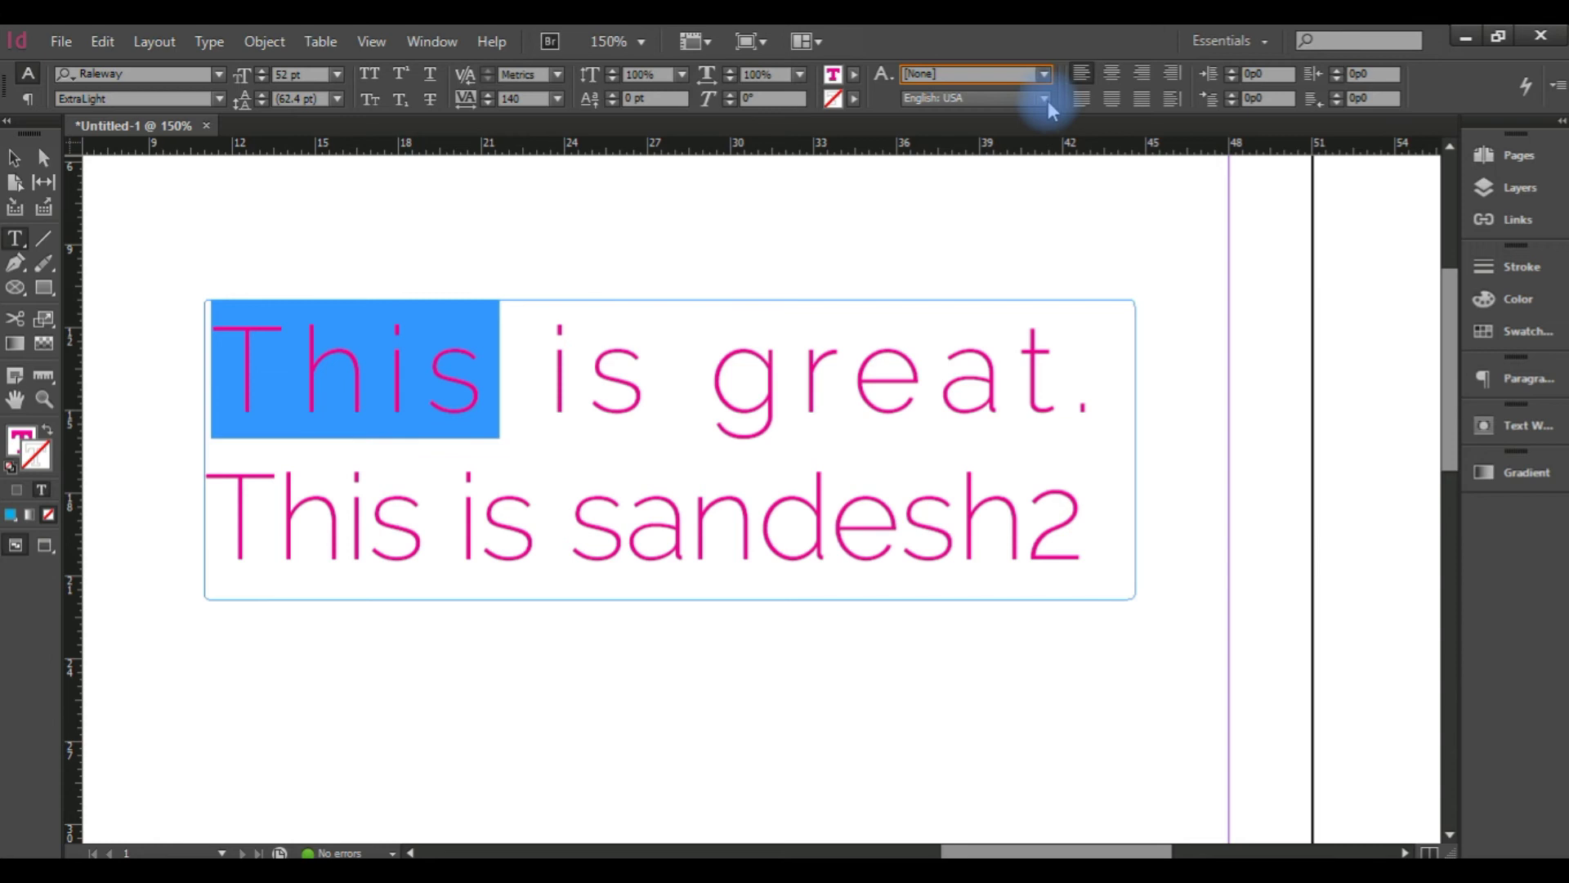
{"action": "left_click", "coordinate": [1046, 99]}
{"action": "left_click", "coordinate": [1046, 99]}
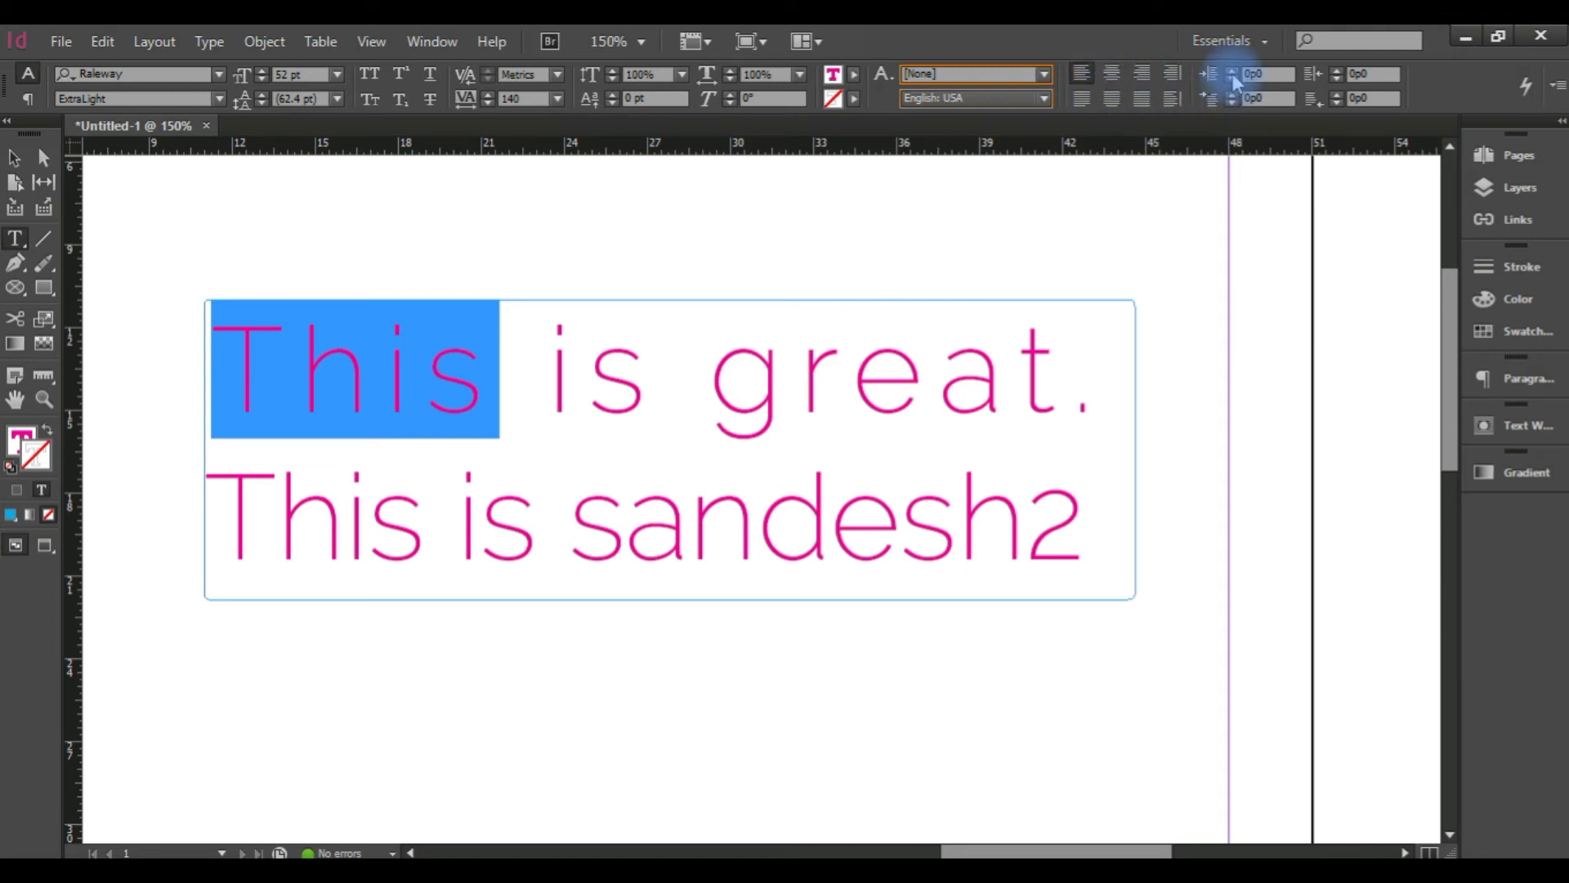
Select the sentence "This is great.", raise its paragraph's left indent to 1p7 and return it to 0p0.
{"action": "left_click", "coordinate": [235, 358]}
{"action": "triple_click", "coordinate": [335, 398]}
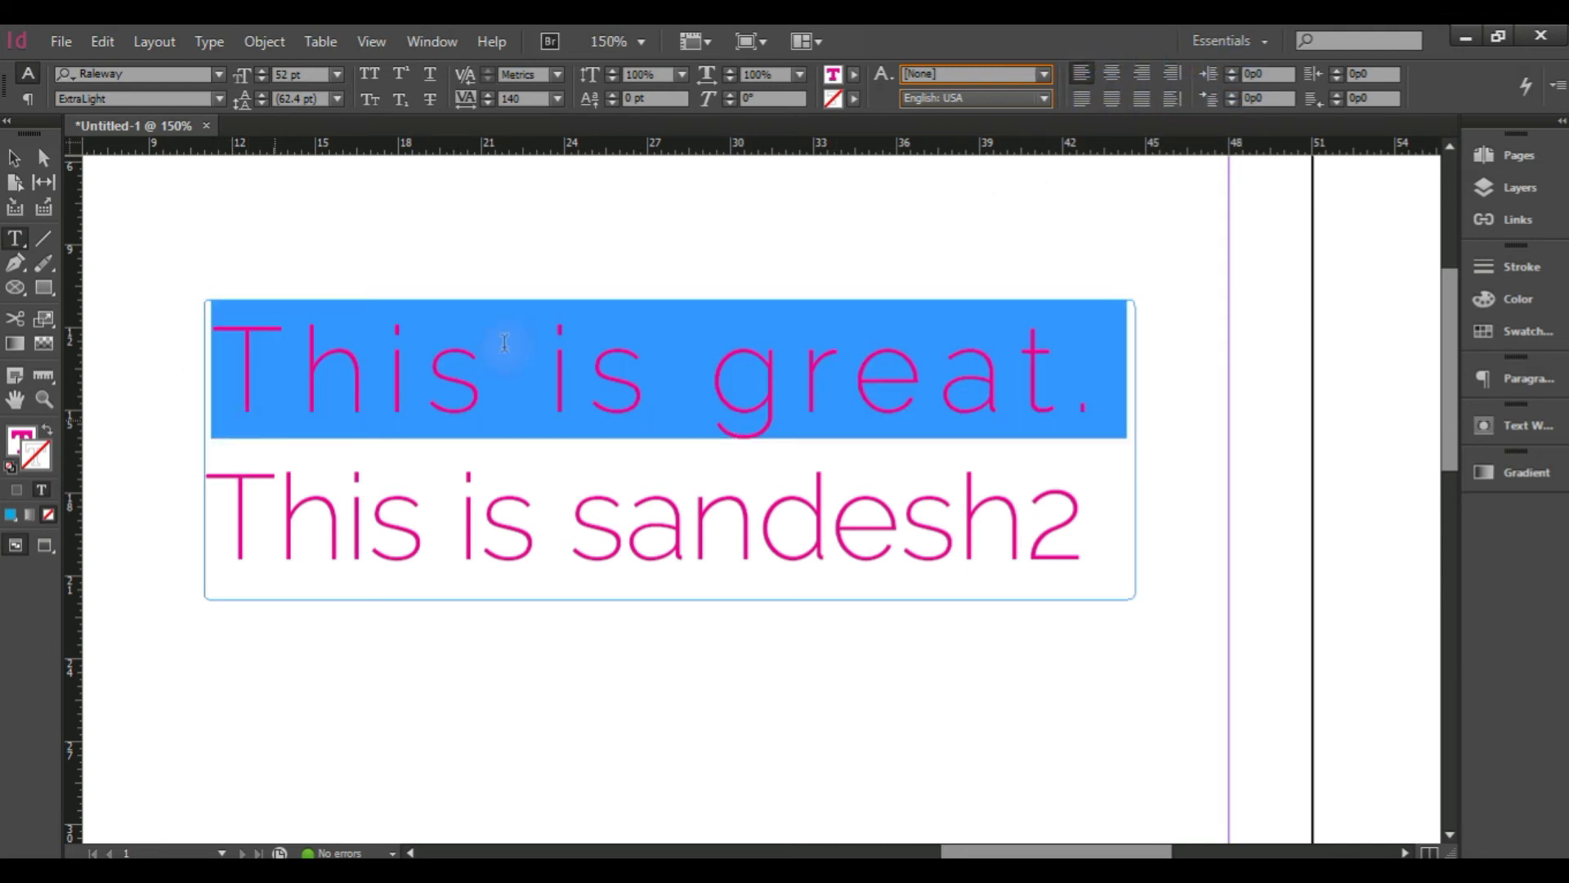
{"action": "left_click", "coordinate": [1232, 70]}
{"action": "left_click", "coordinate": [1232, 72]}
{"action": "left_click", "coordinate": [1232, 72]}
{"action": "left_click", "coordinate": [1231, 72]}
{"action": "left_click", "coordinate": [1232, 71]}
{"action": "left_click", "coordinate": [1232, 72]}
{"action": "left_click", "coordinate": [1232, 72]}
{"action": "left_click", "coordinate": [1232, 71]}
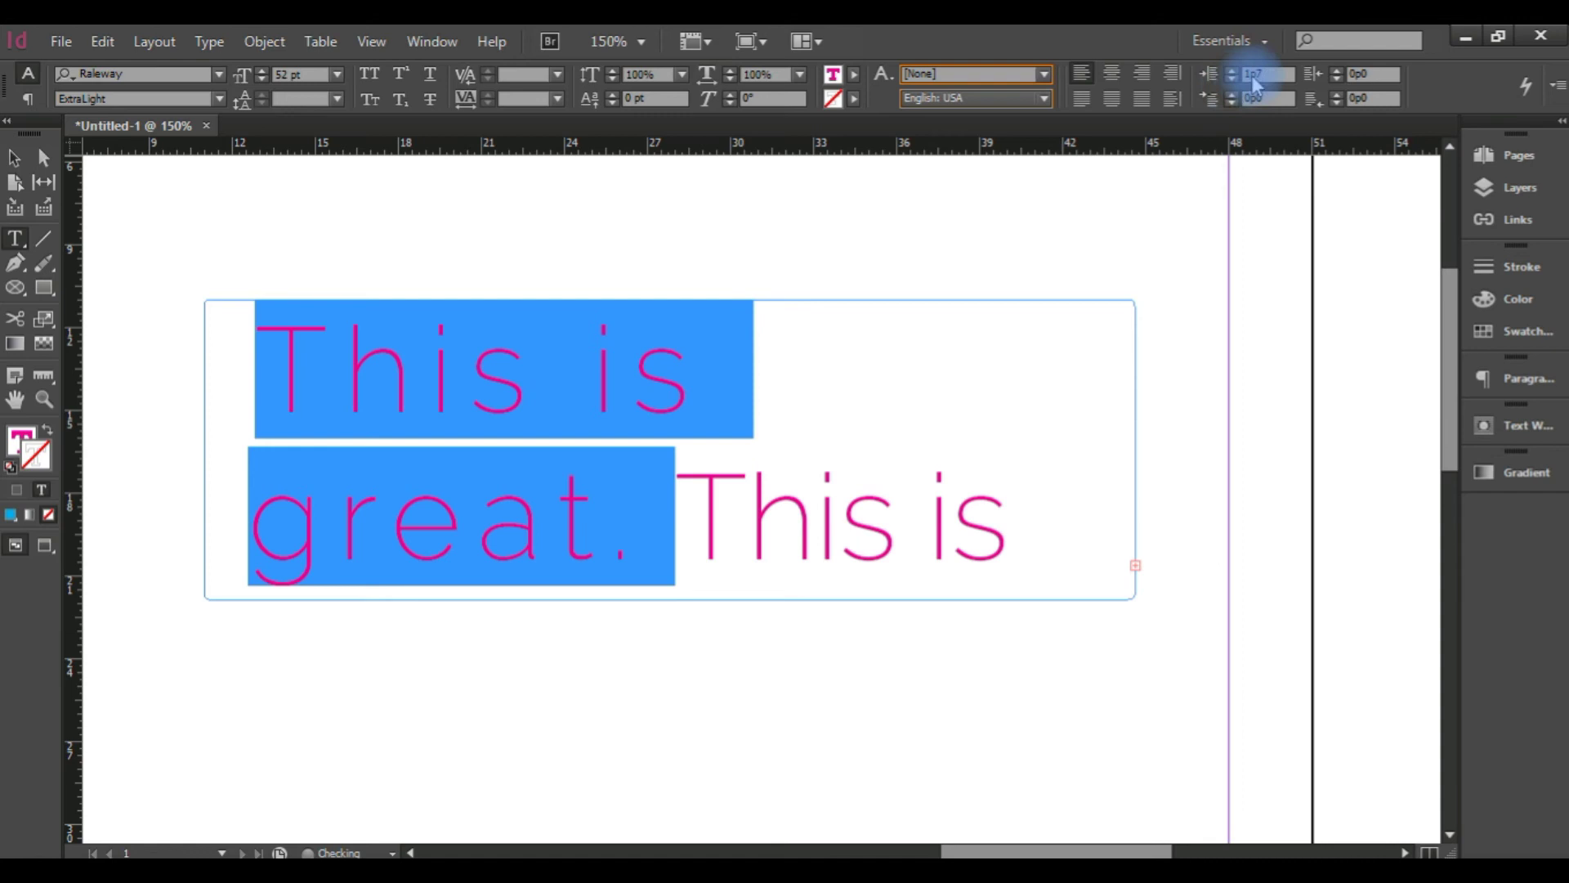
{"action": "left_click", "coordinate": [1209, 85]}
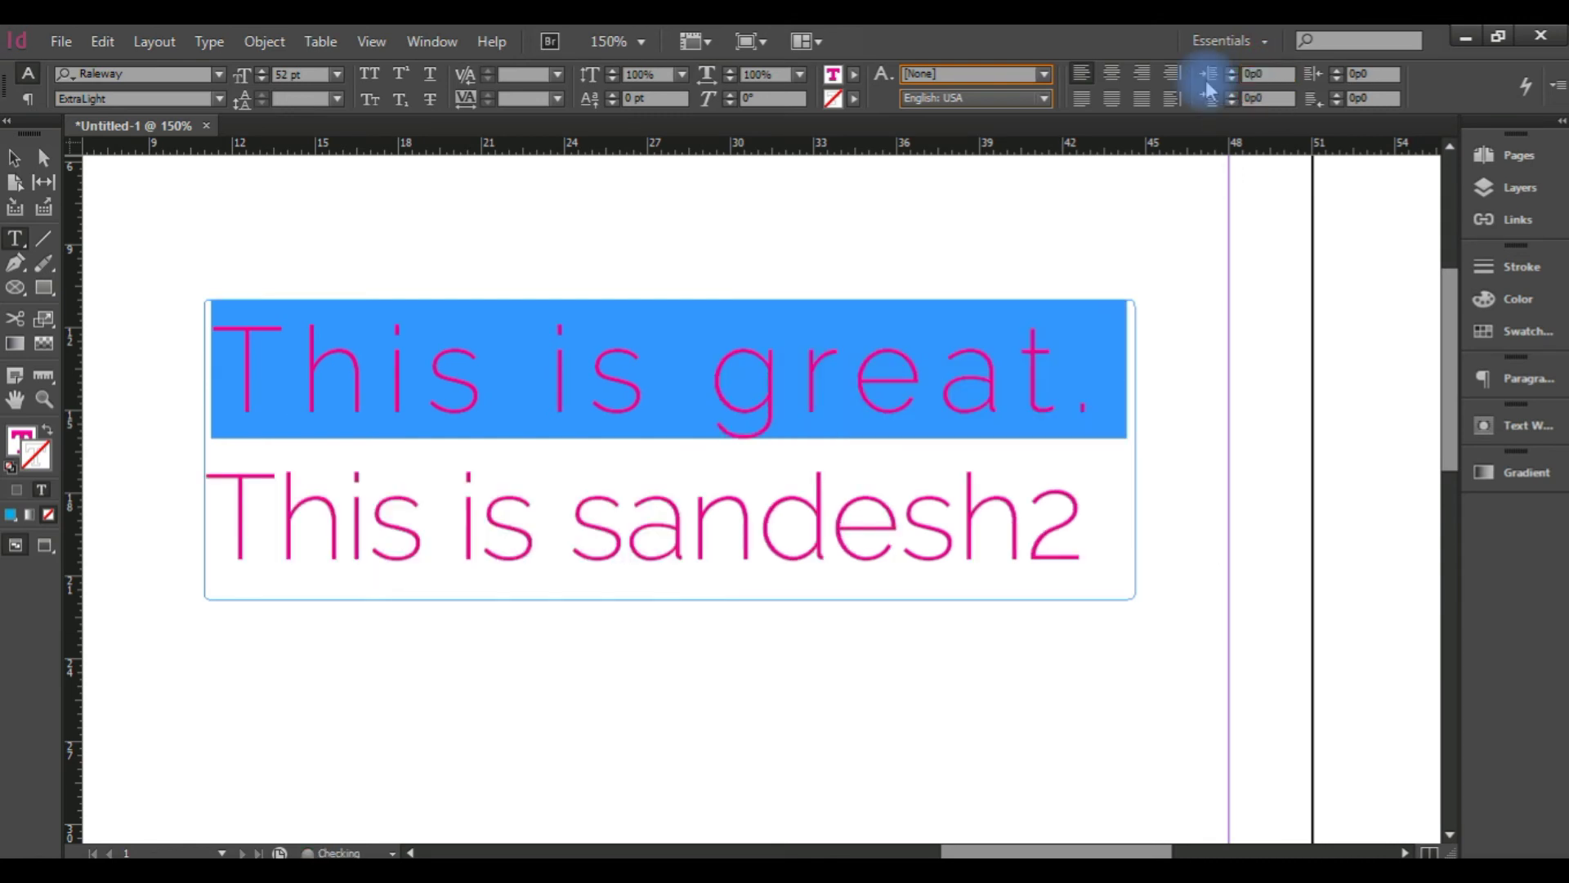
Set the first-line left indent of the paragraph to 0p4 and deselect the text.
{"action": "left_click", "coordinate": [1232, 94]}
{"action": "left_click", "coordinate": [1232, 94]}
{"action": "left_click", "coordinate": [1232, 94]}
{"action": "left_click", "coordinate": [1232, 94]}
{"action": "key", "text": "Down"}
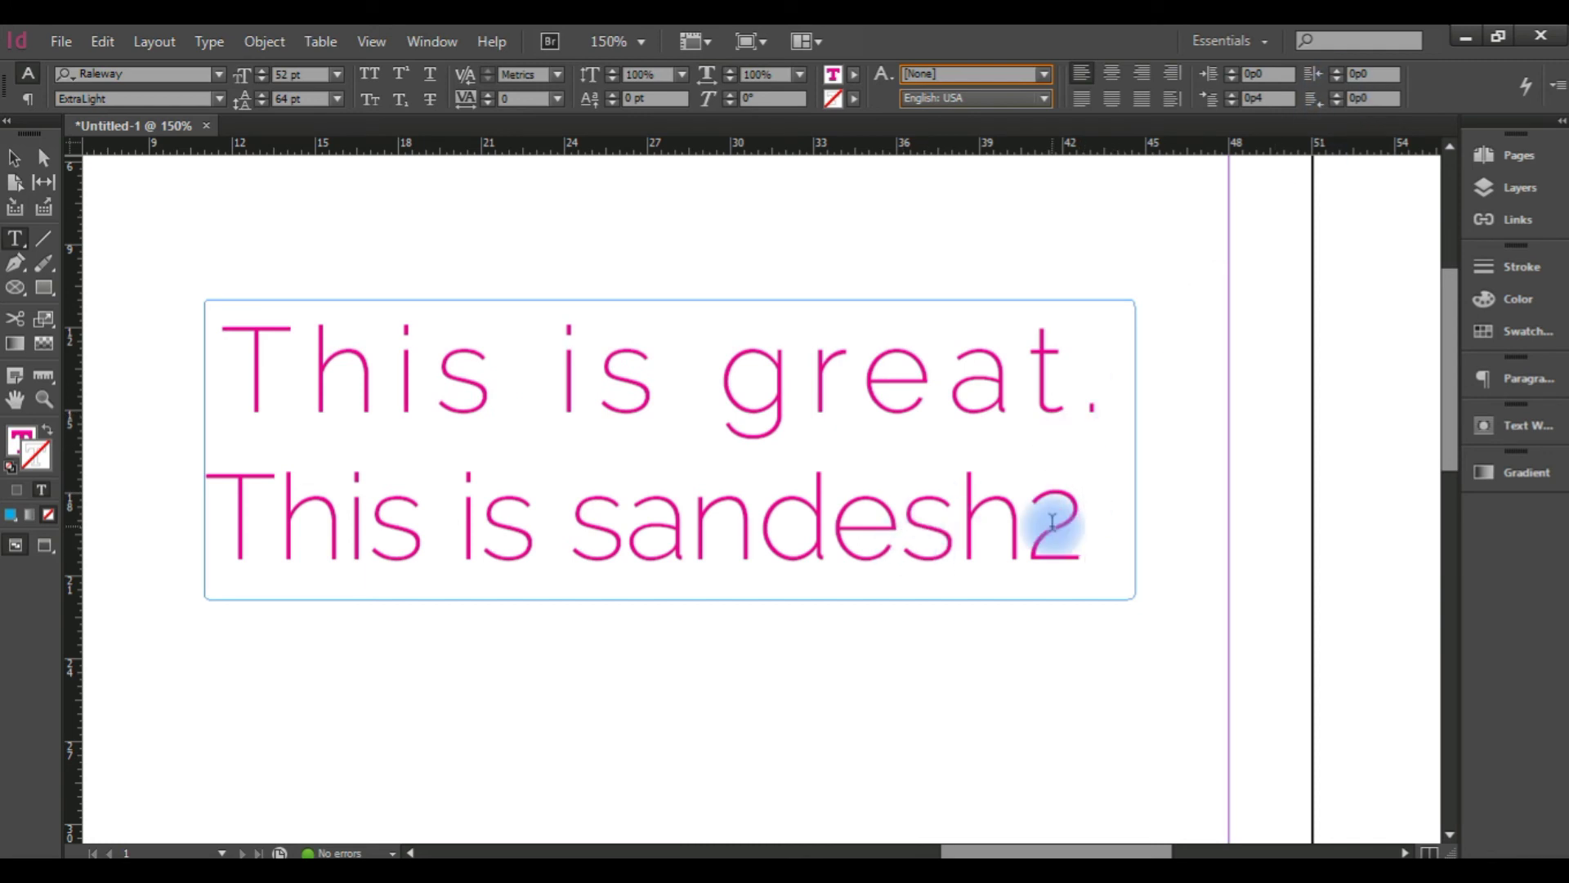
Highlight the space at the end of the first line and the initial letter "T" to examine the line's indents.
{"action": "left_click", "coordinate": [1115, 387]}
{"action": "left_click_drag", "start_coordinate": [1115, 388], "coordinate": [1142, 385]}
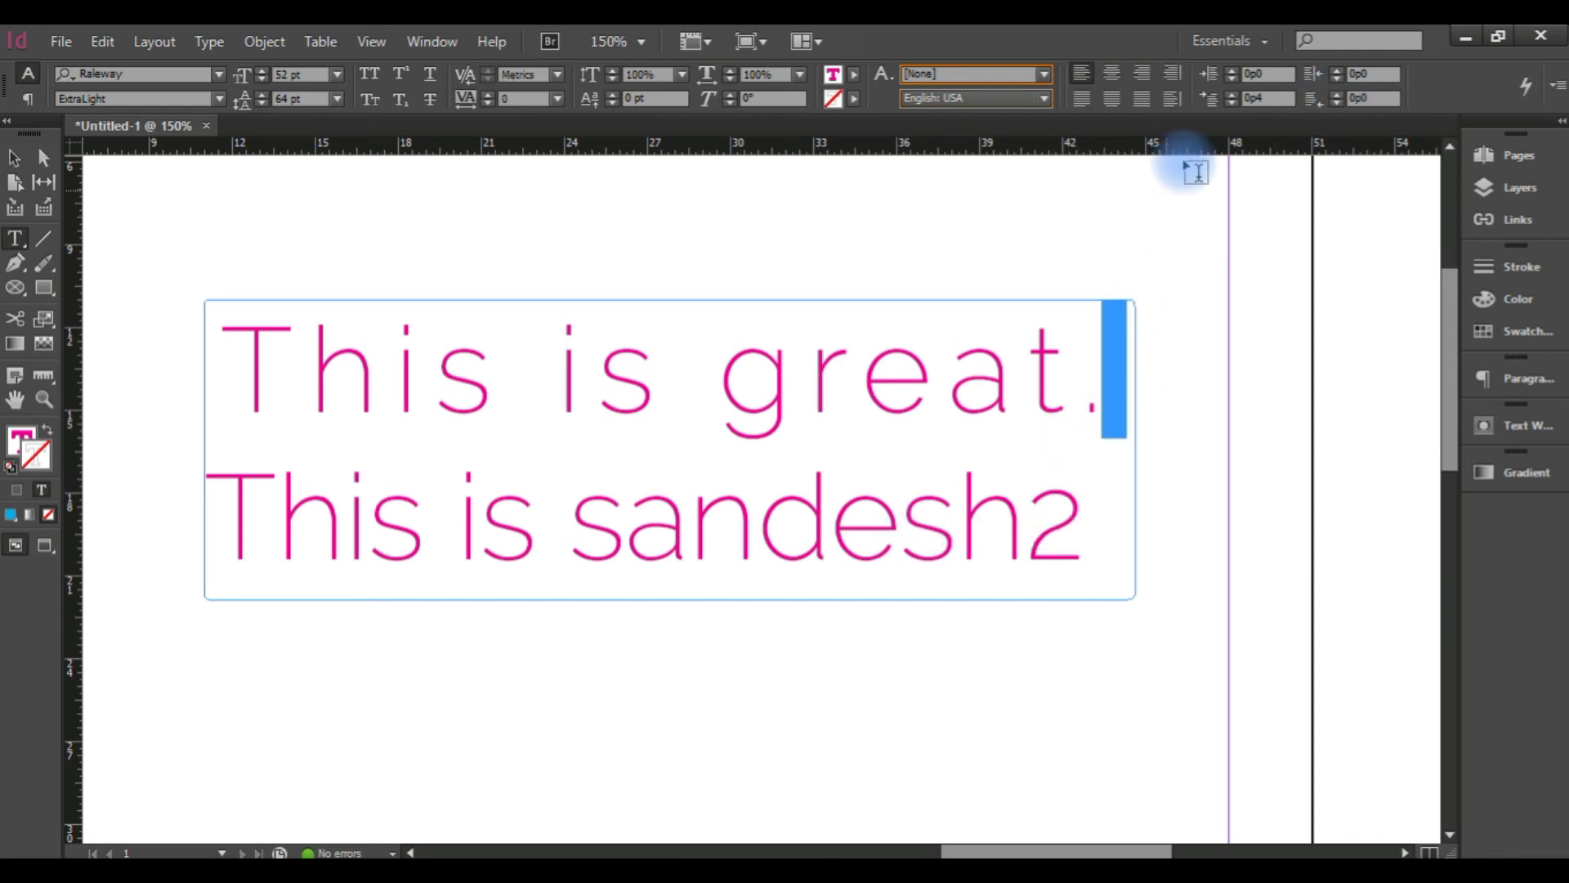
{"action": "left_click", "coordinate": [300, 383]}
{"action": "left_click_drag", "start_coordinate": [271, 385], "coordinate": [237, 386]}
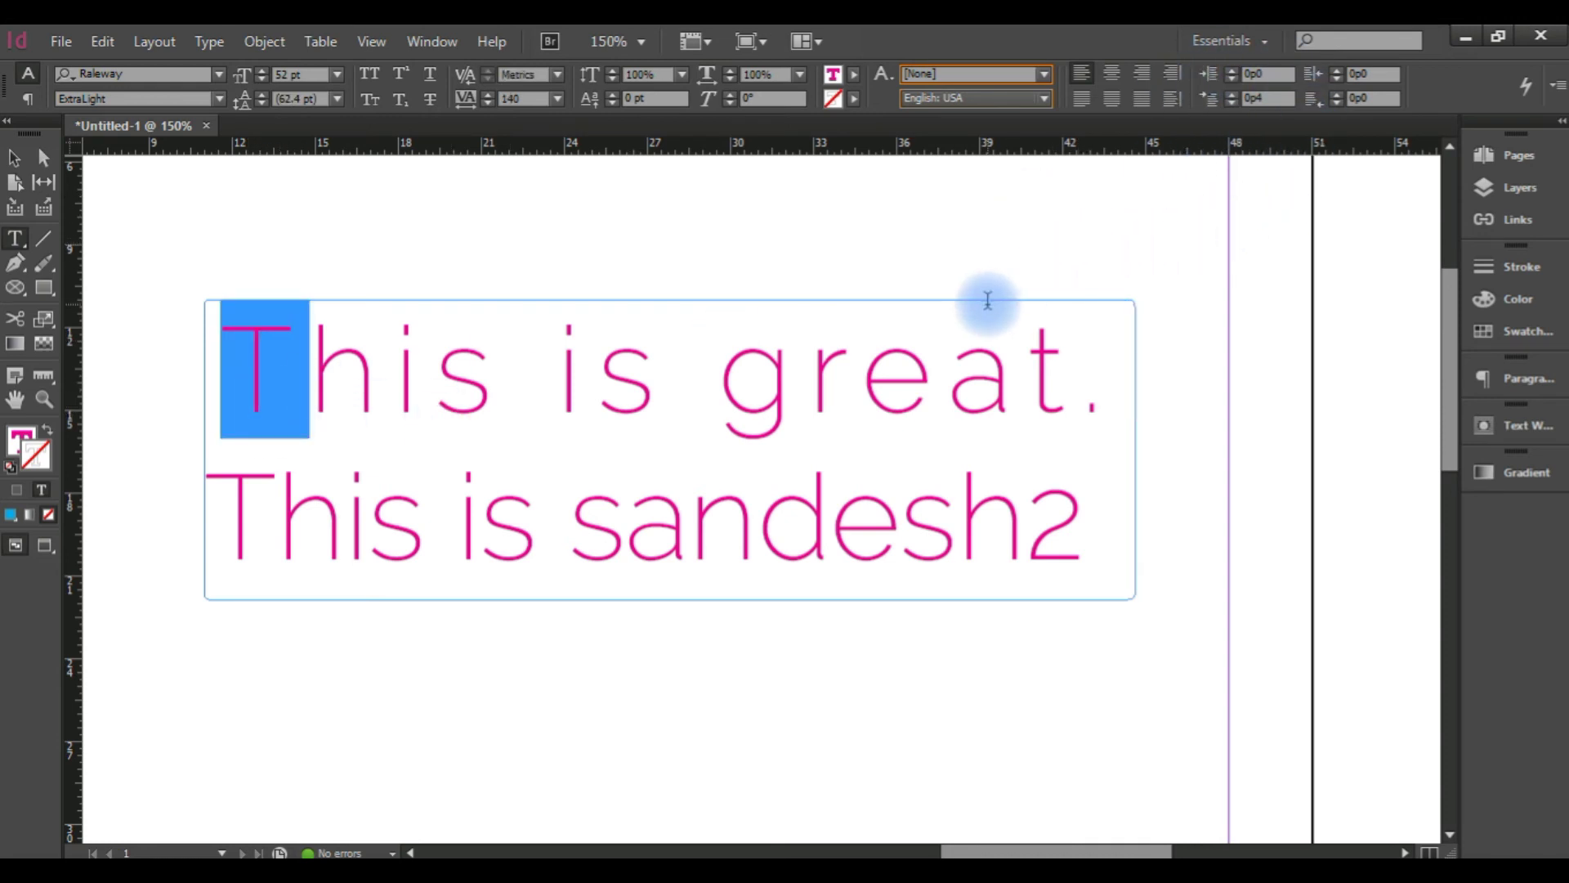
{"action": "scroll", "coordinate": [910, 343], "scroll_direction": "down", "scroll_amount": 4}
{"action": "scroll", "coordinate": [935, 343], "scroll_direction": "up", "scroll_amount": 6}
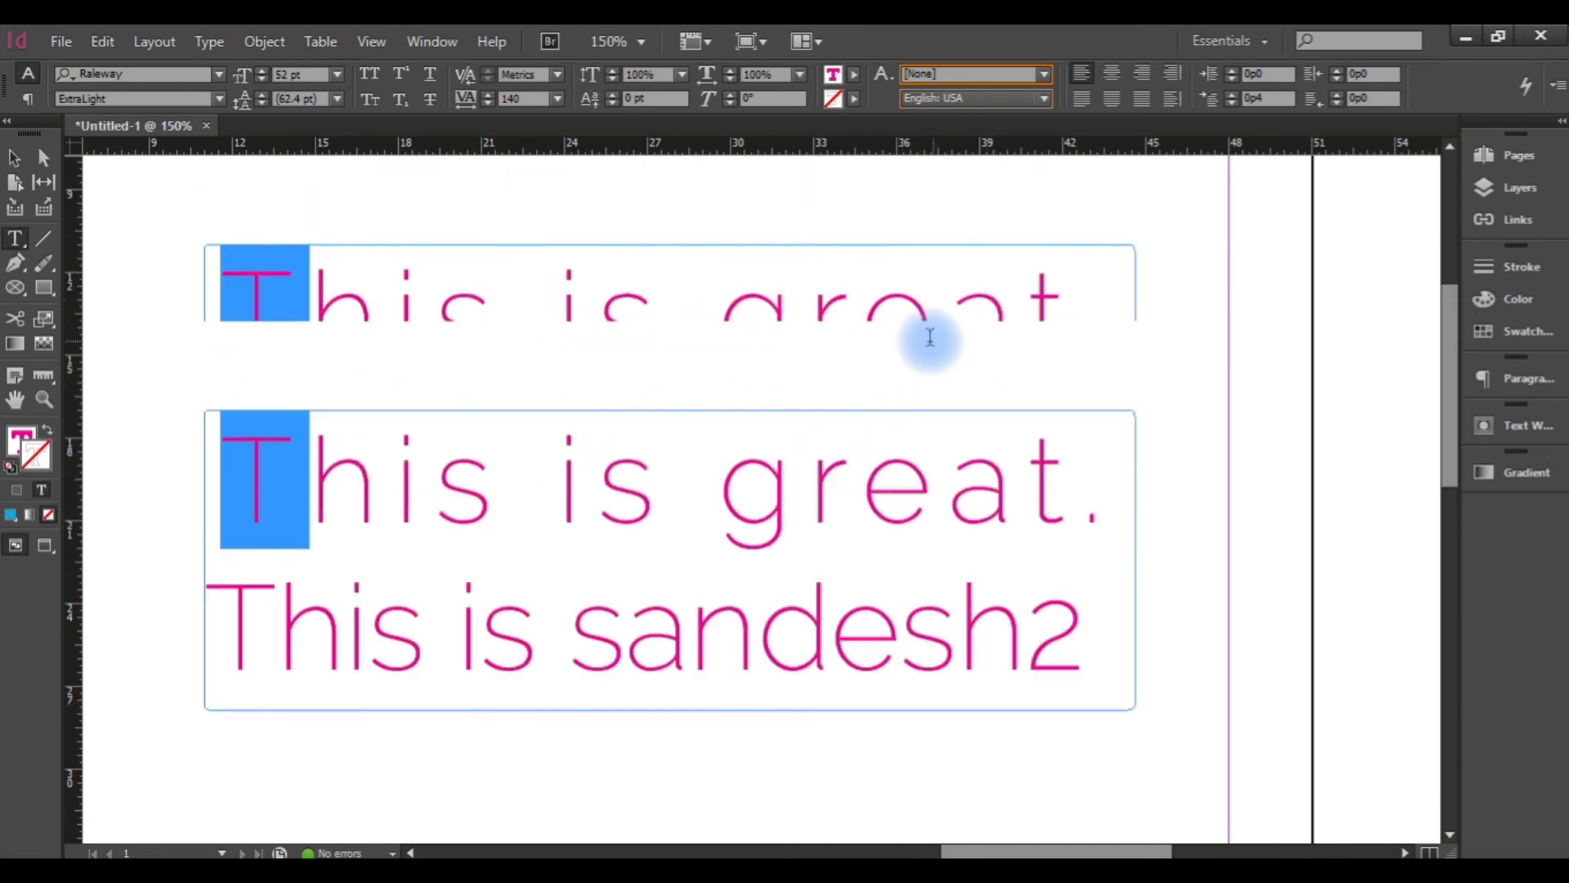
{"action": "scroll", "coordinate": [932, 335], "scroll_direction": "down", "scroll_amount": 4}
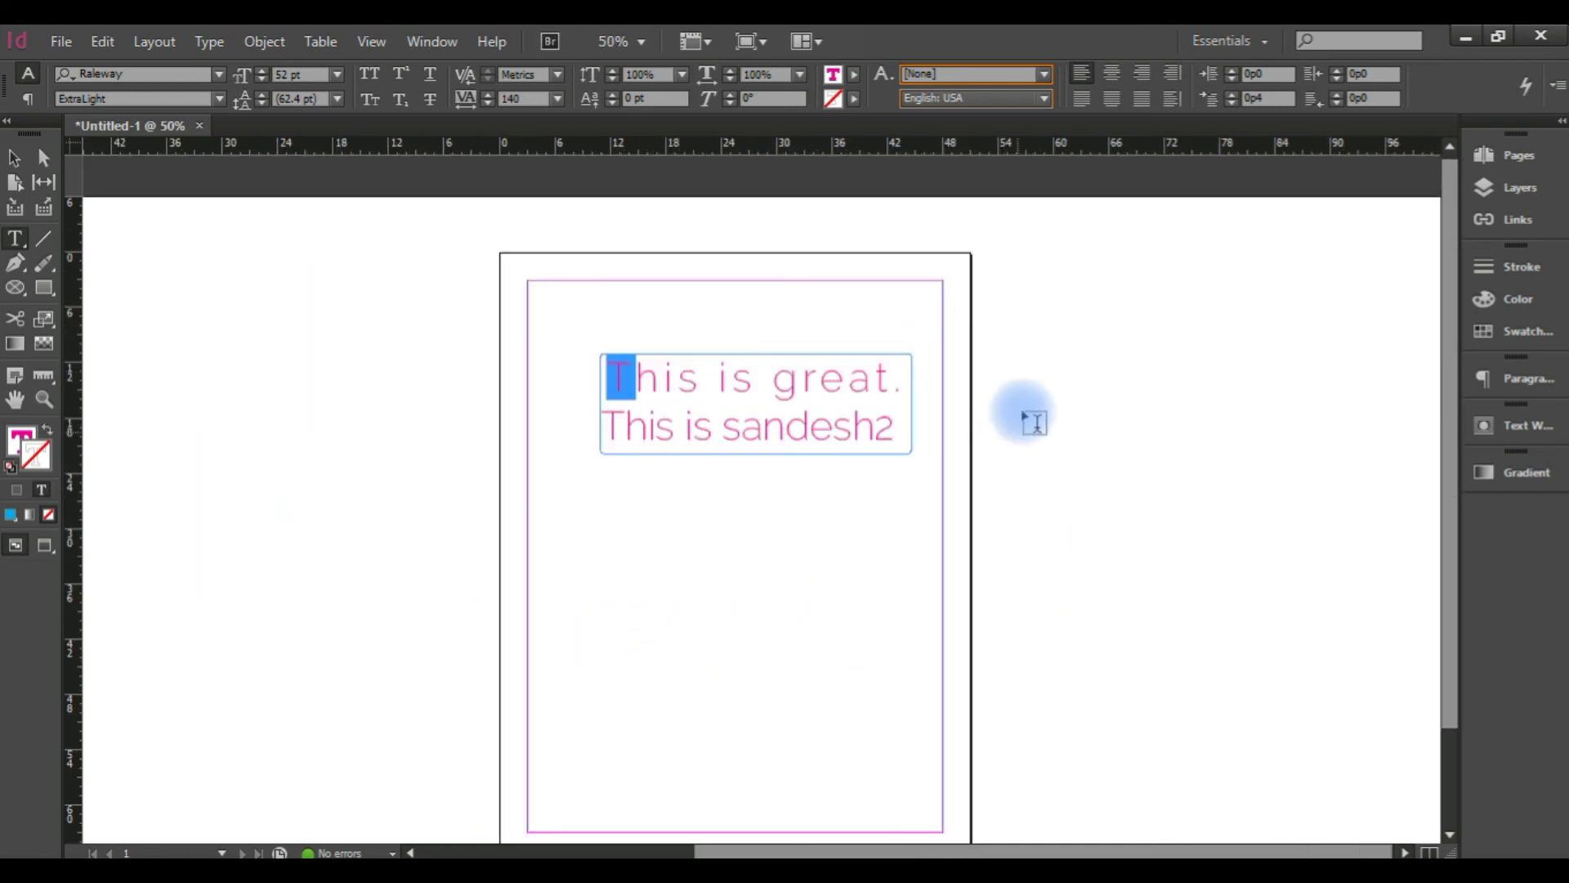
{"action": "scroll", "coordinate": [1027, 430], "scroll_direction": "down", "scroll_amount": 2}
{"action": "left_click", "coordinate": [1077, 830]}
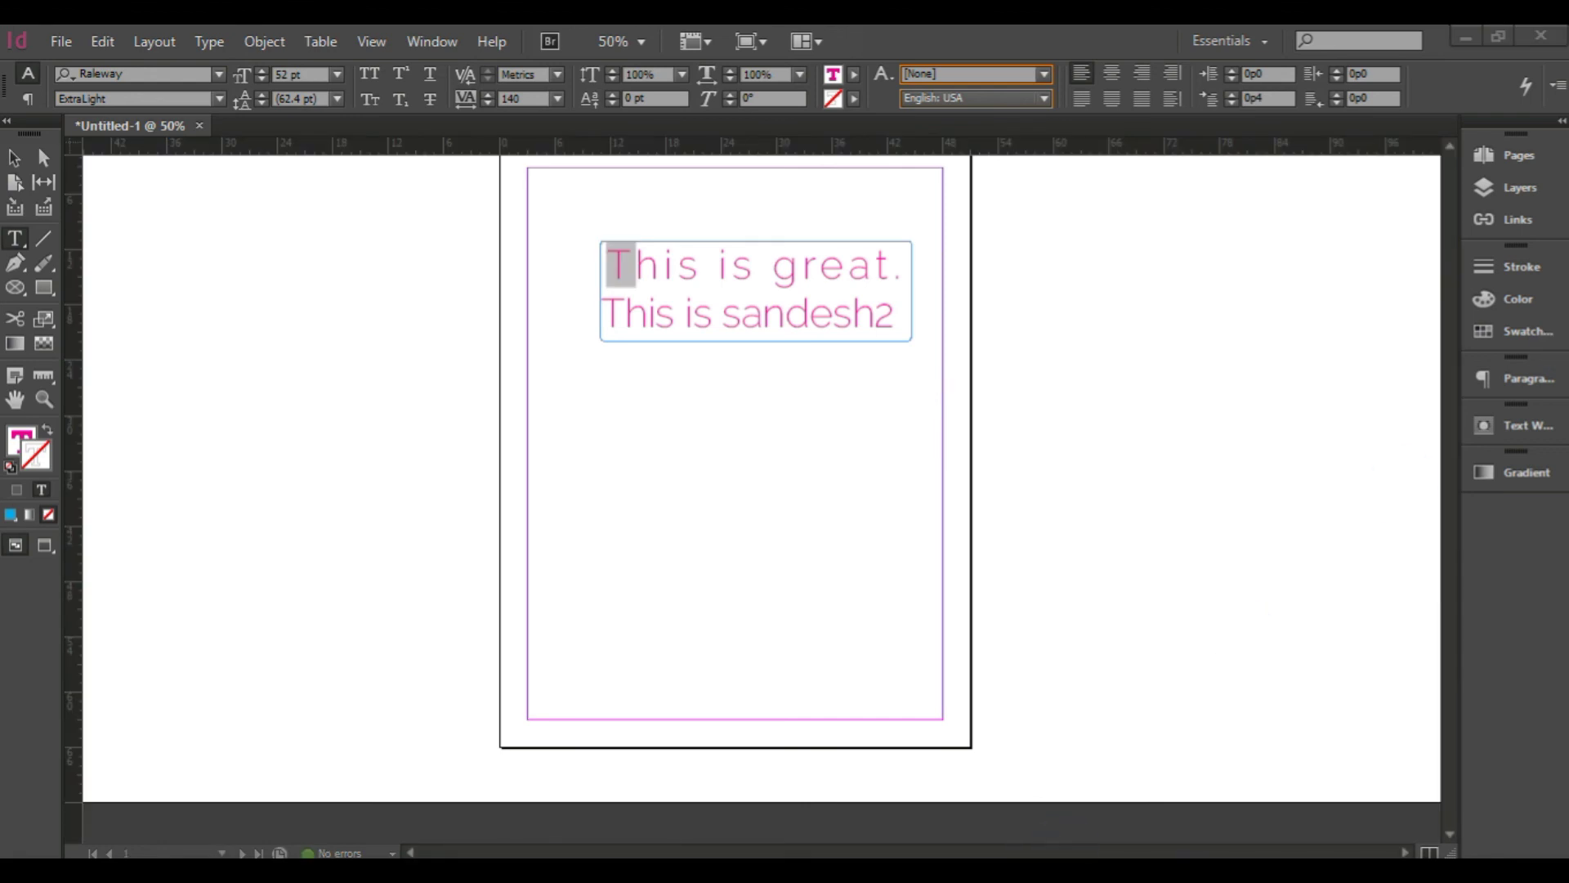